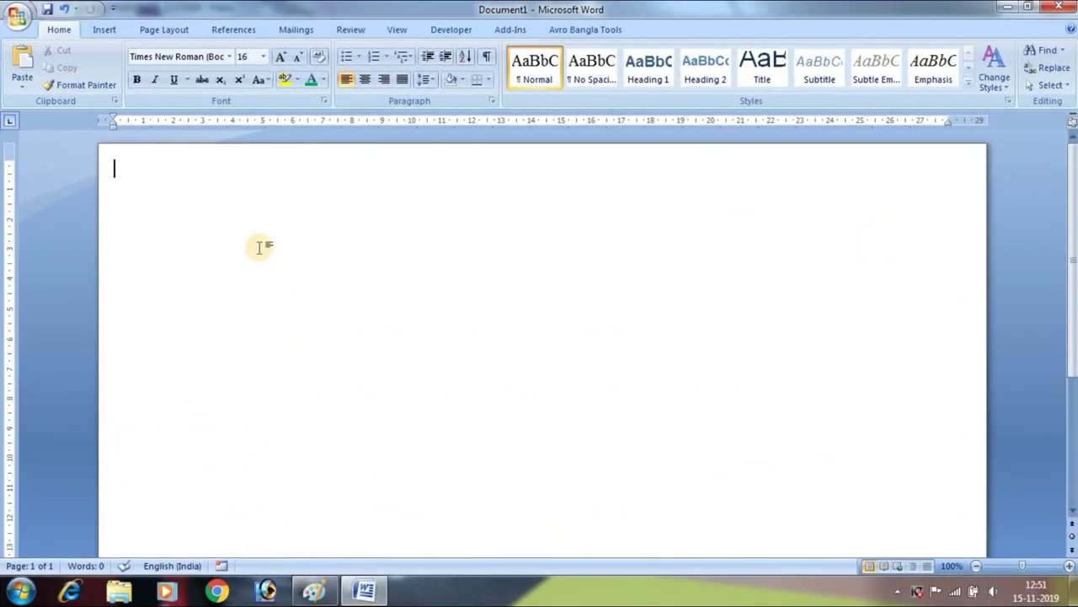
Insert an empty 6-column, 5-row table on the blank page via Insert Table
left_click(106, 32)
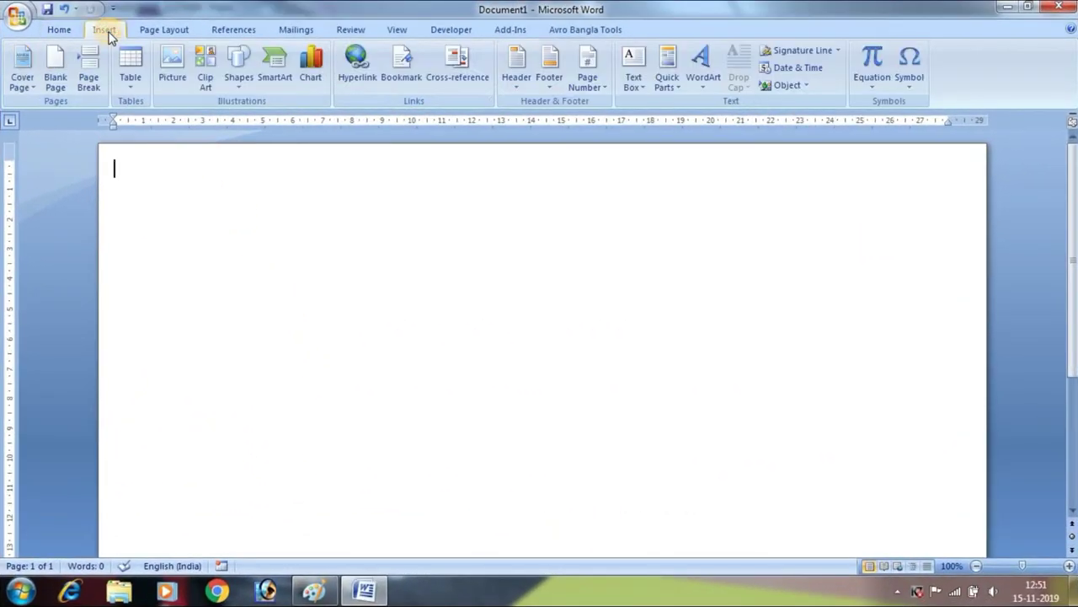
left_click(133, 84)
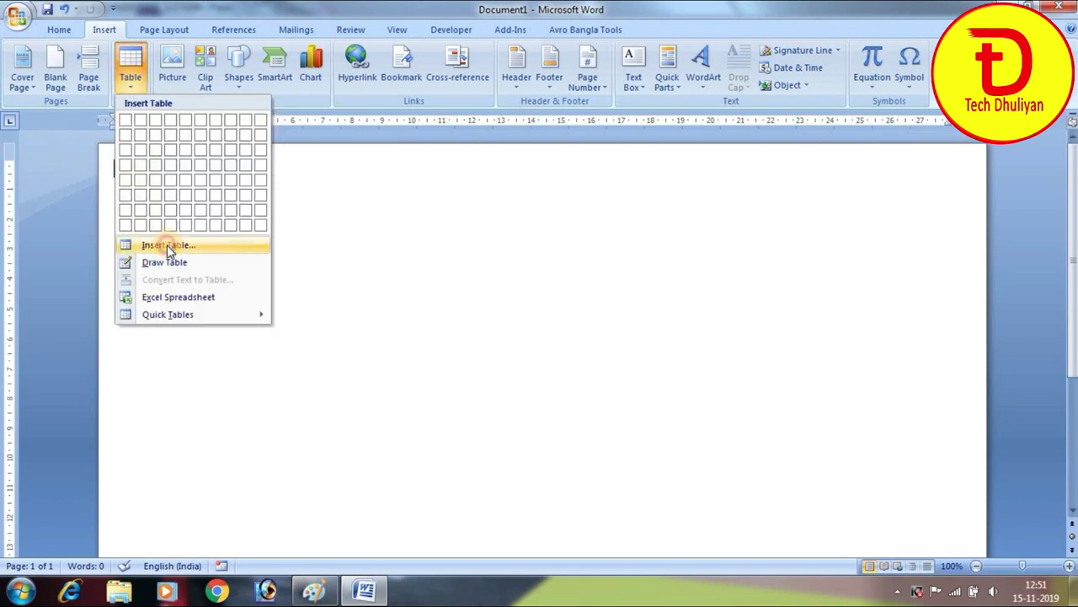
left_click(168, 246)
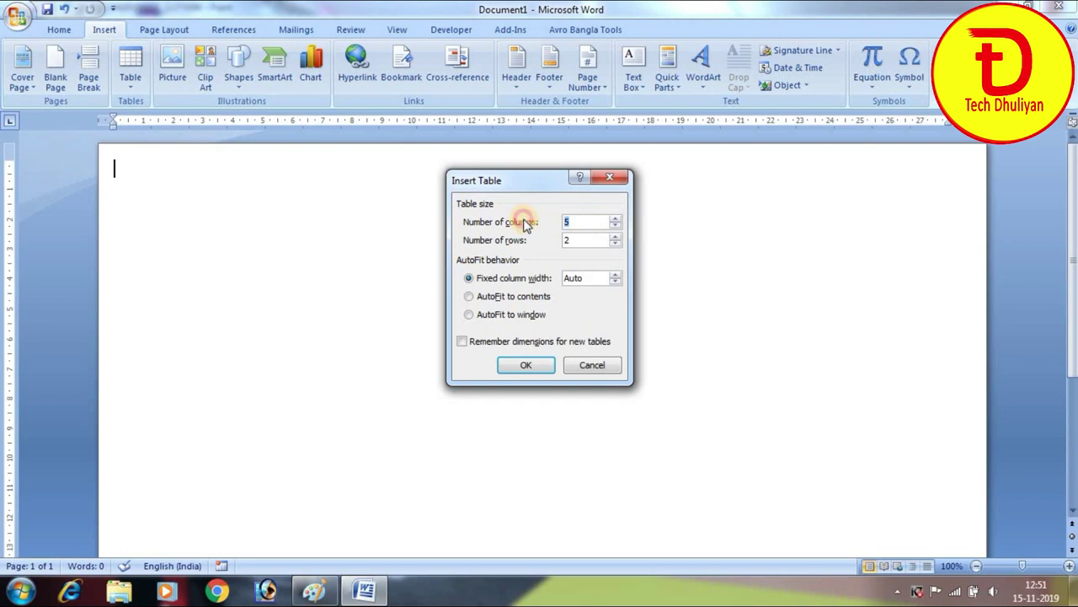
type("6")
key("Tab")
double_click(567, 242)
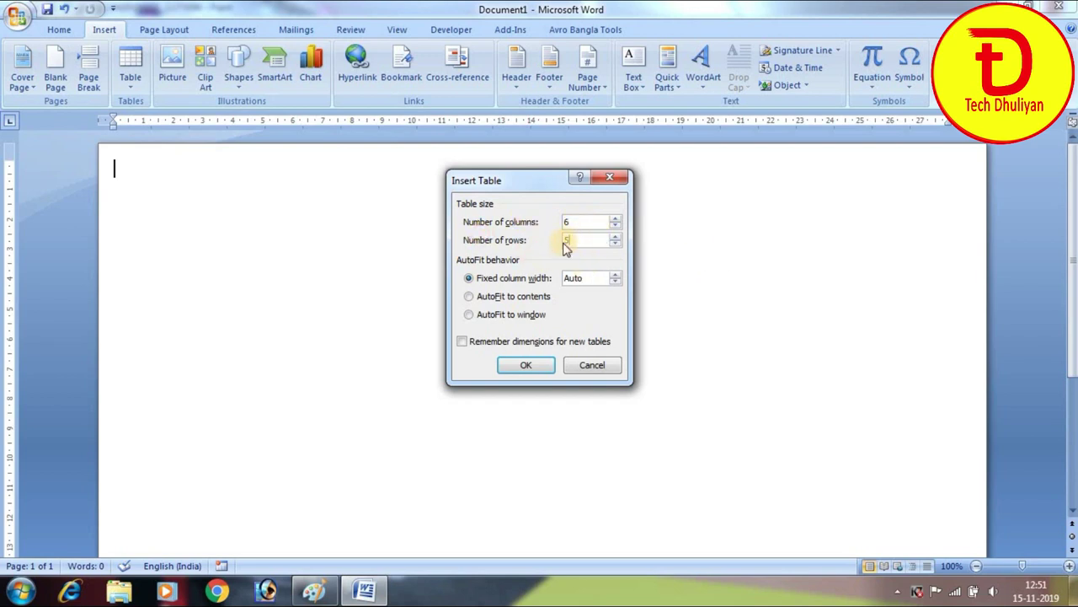
left_click(528, 366)
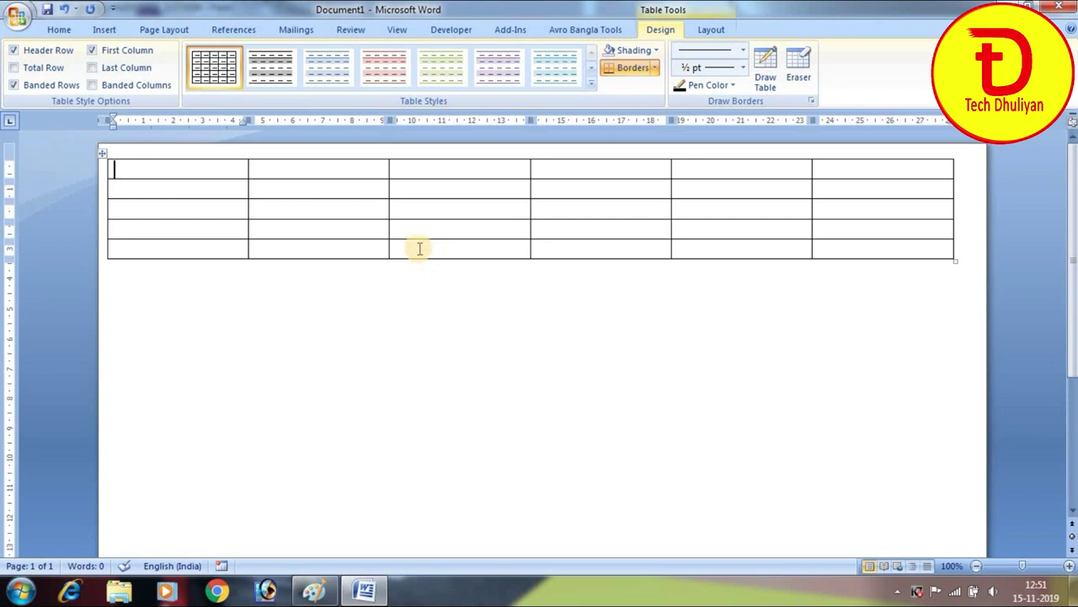
left_click(323, 592)
Tick the Description, Qnty., Rate, Amount and P. headings in red on the scanned memo
scroll(169, 290, "down", 3)
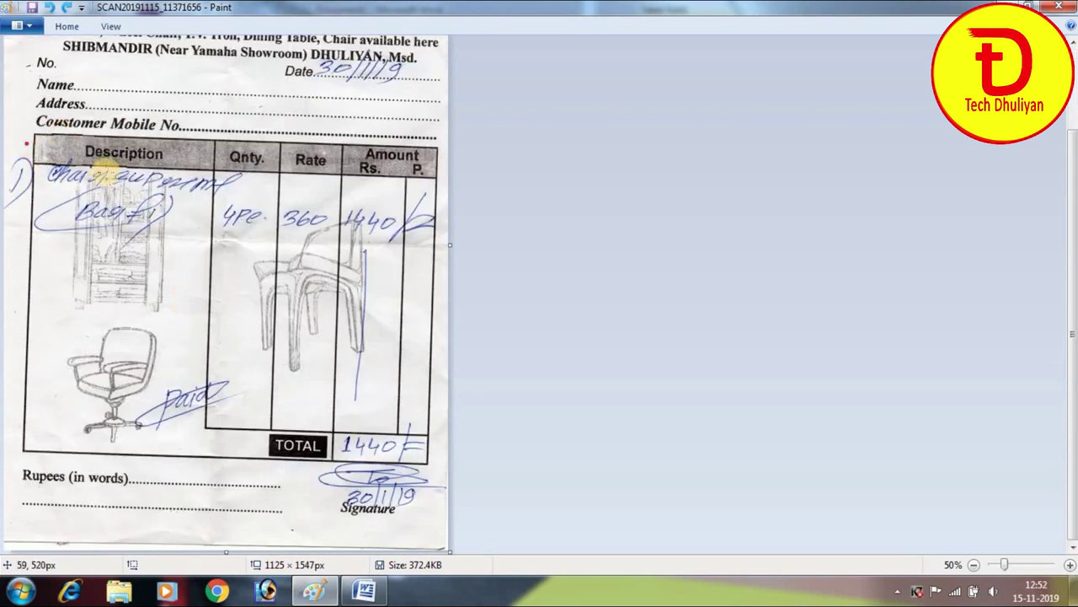
left_click_drag(38, 145, 139, 113)
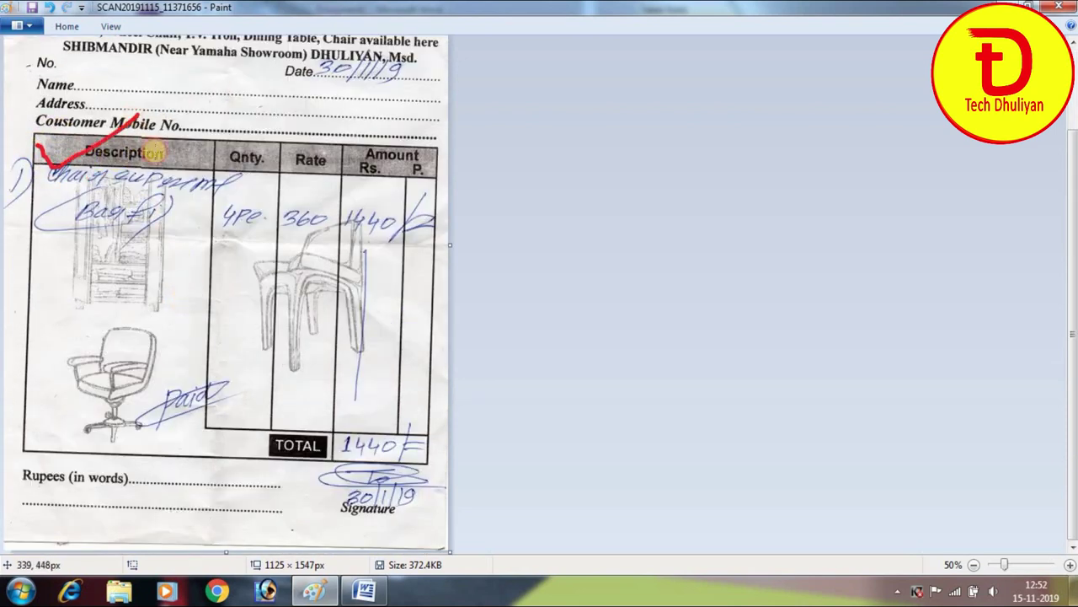
mouse_move(226, 152)
left_mouse_down()
mouse_move(291, 115)
mouse_move(324, 64)
left_mouse_up()
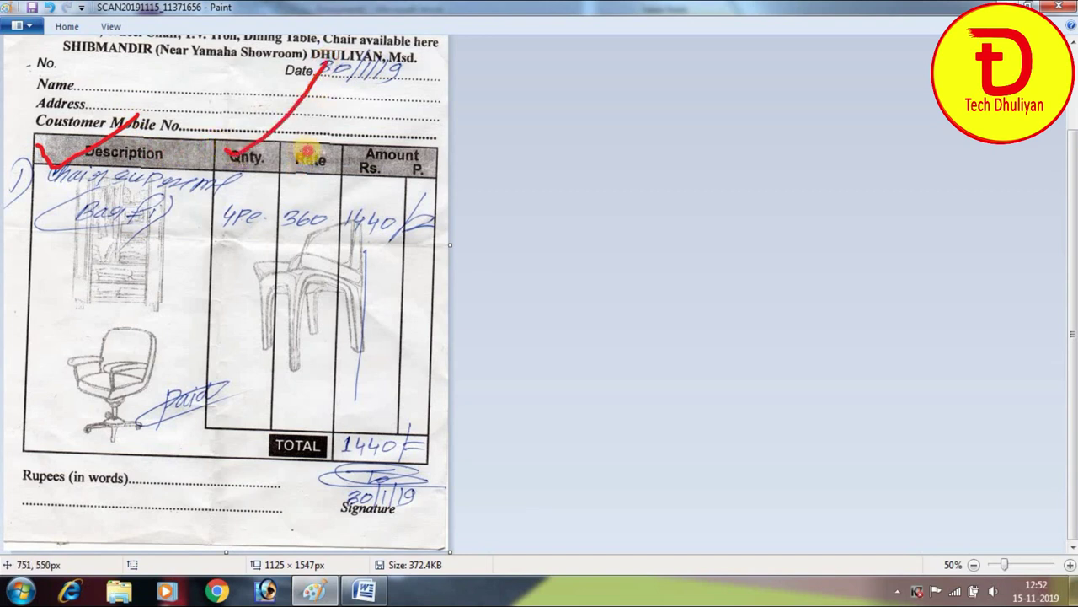
left_click_drag(302, 152, 364, 97)
left_click(371, 135)
left_click_drag(361, 160, 410, 104)
left_click_drag(419, 167, 460, 126)
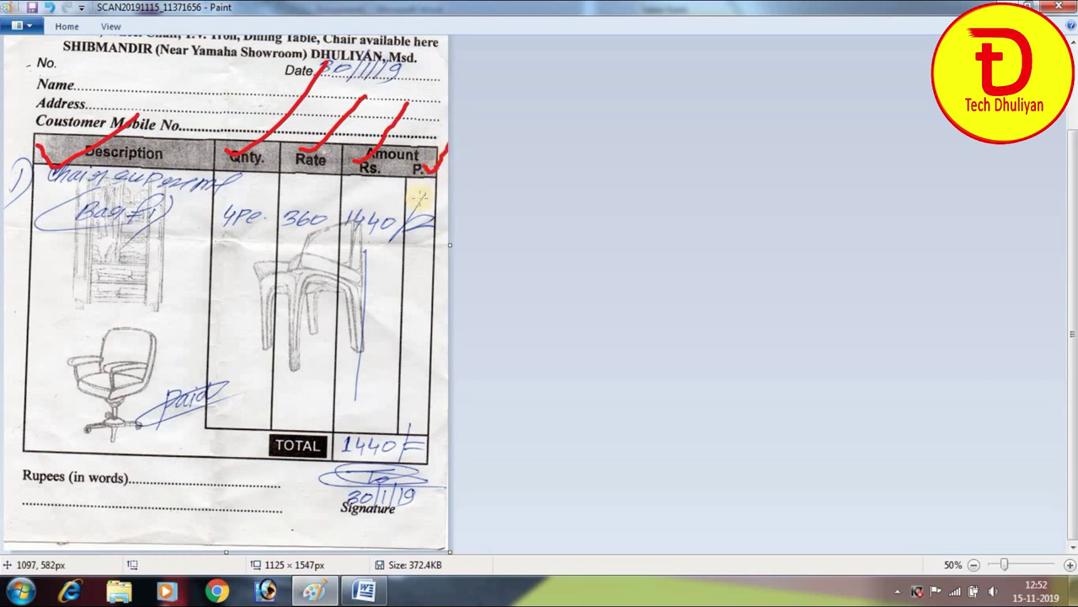
Number the memo's columns 1–6 in red, from P. through to the serial-number margin
mouse_move(414, 265)
left_mouse_down()
mouse_move(423, 250)
mouse_move(395, 271)
left_mouse_up()
left_click_drag(310, 262, 305, 286)
left_click_drag(224, 245, 246, 262)
left_click_drag(245, 247, 245, 272)
mouse_move(152, 251)
left_mouse_down()
mouse_move(147, 274)
mouse_move(176, 250)
left_mouse_up()
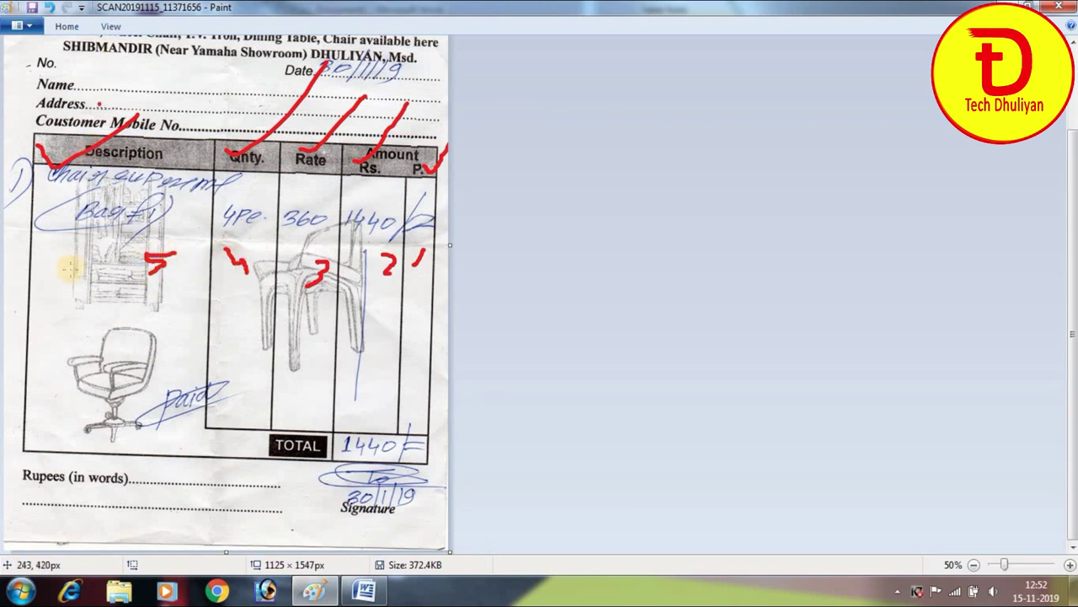
mouse_move(14, 147)
left_mouse_down()
mouse_move(6, 177)
mouse_move(34, 204)
mouse_move(14, 138)
mouse_move(4, 169)
mouse_move(7, 324)
left_mouse_up()
left_click(17, 305)
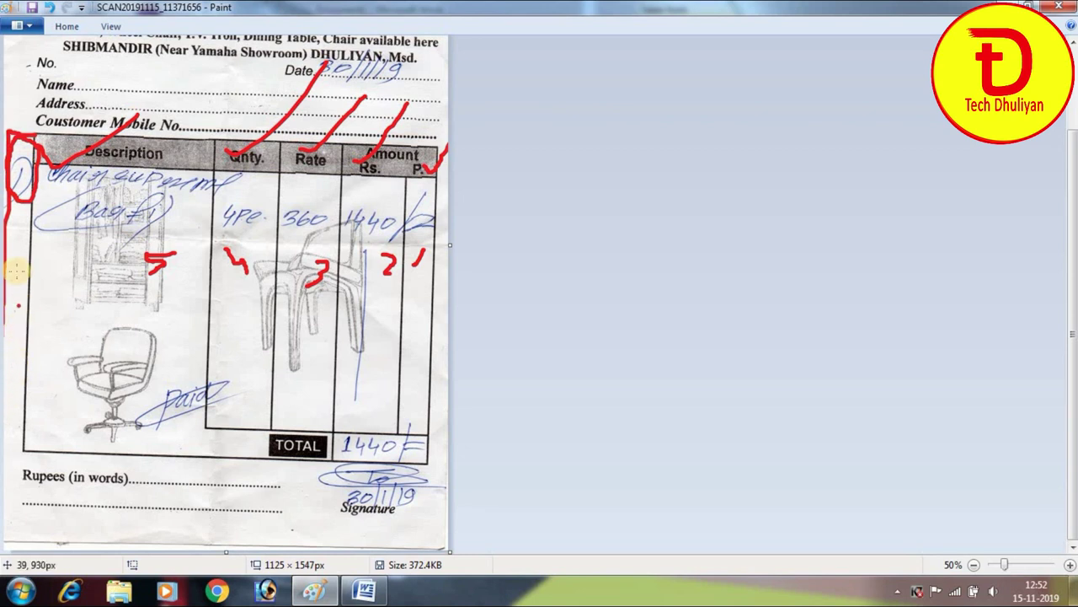
mouse_move(18, 240)
left_mouse_down()
mouse_move(8, 270)
mouse_move(22, 257)
mouse_move(10, 261)
left_mouse_up()
left_click(120, 238)
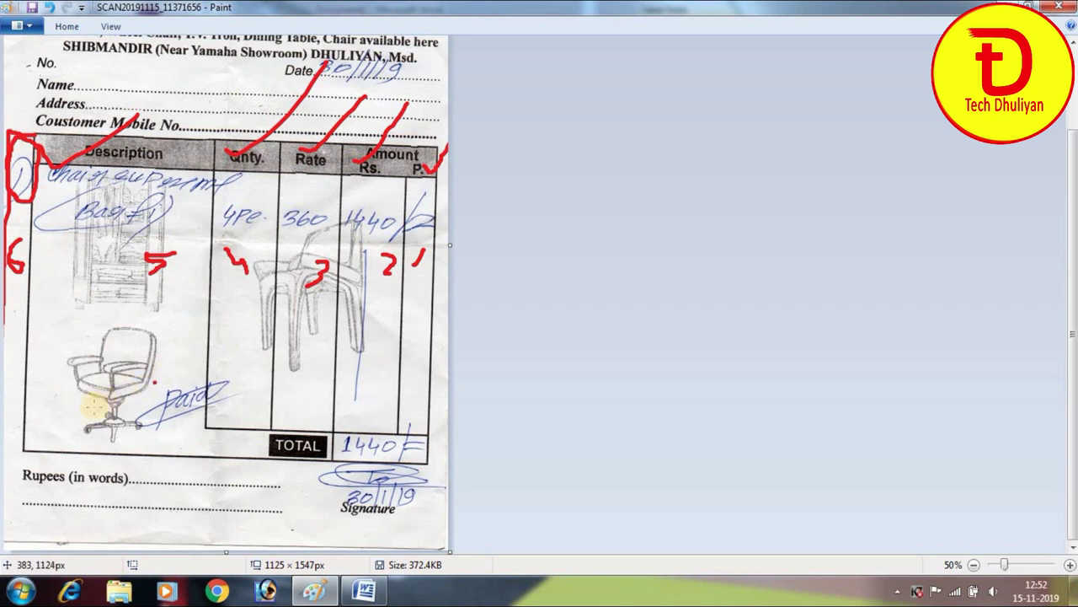
Add red strokes linking Description to the Name line, the cabinet sketch and TOTAL
scroll(227, 274, "up", 2)
mouse_move(16, 148)
left_mouse_down()
mouse_move(32, 155)
mouse_move(110, 85)
left_mouse_up()
scroll(102, 118, "down", 2)
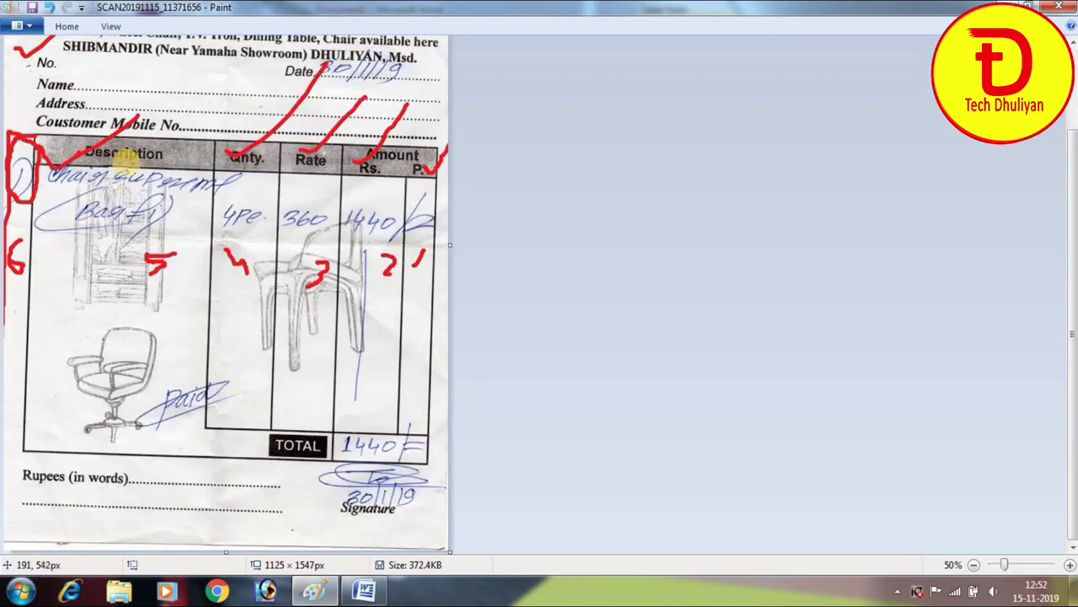
left_click_drag(135, 162, 259, 85)
left_click_drag(93, 267, 134, 246)
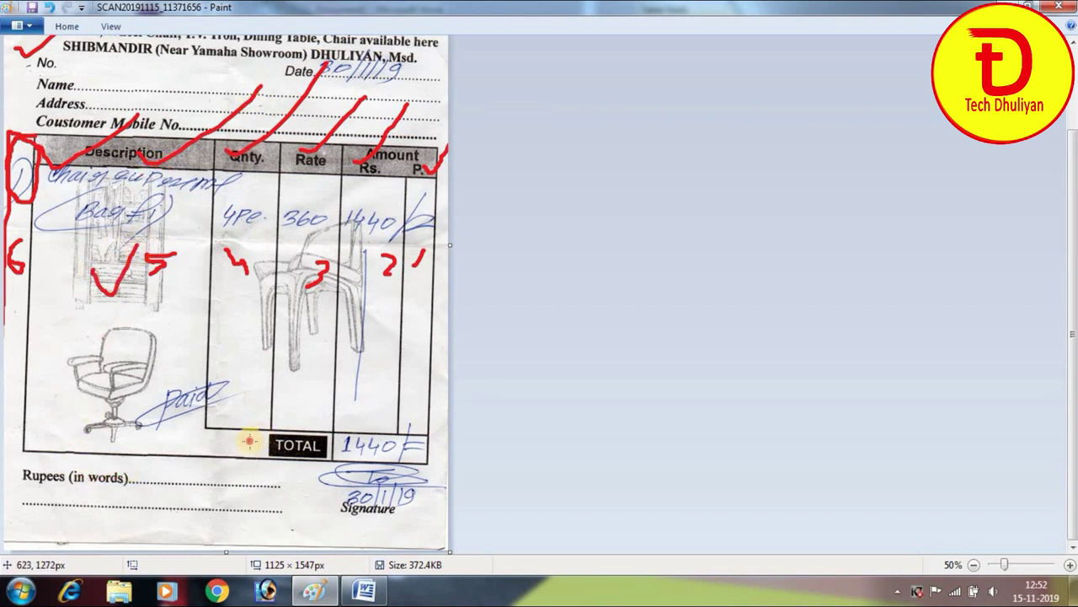
mouse_move(380, 378)
left_mouse_down()
mouse_move(118, 504)
mouse_move(245, 449)
left_mouse_up()
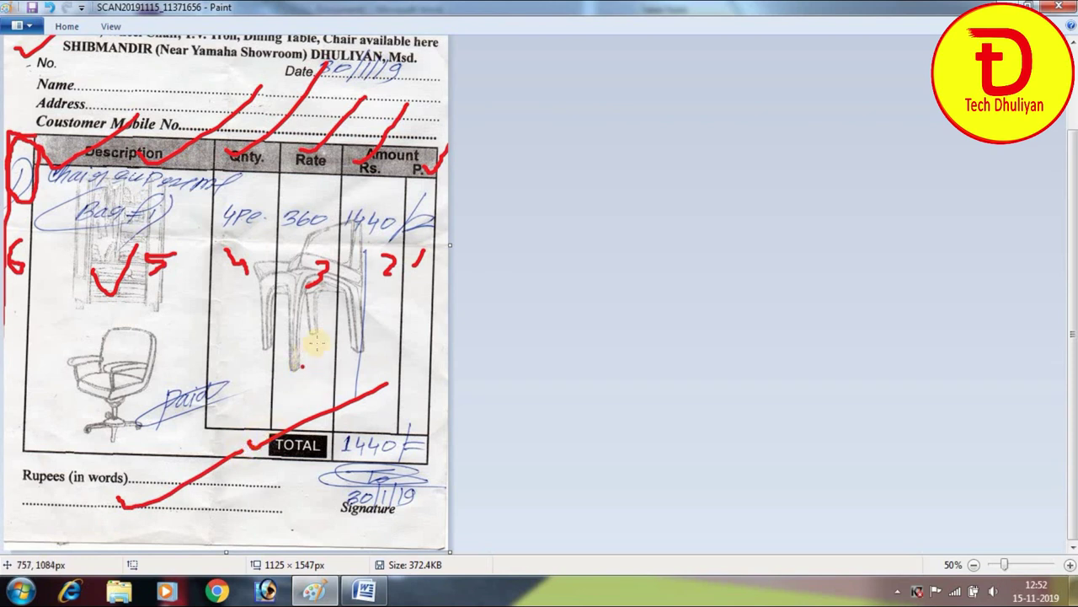
left_click(371, 592)
left_click(370, 592)
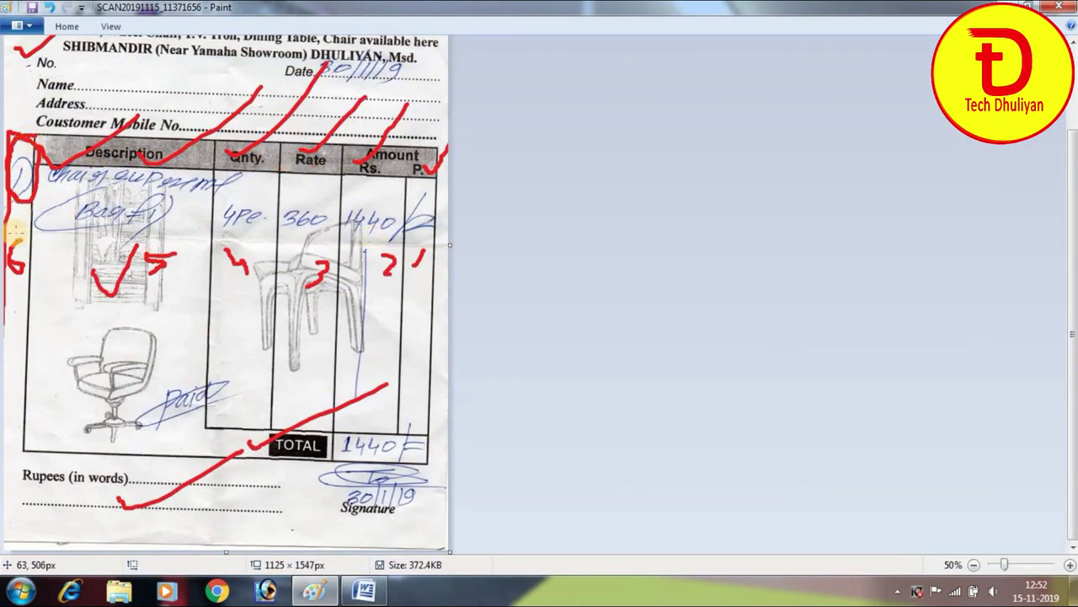
left_click(365, 591)
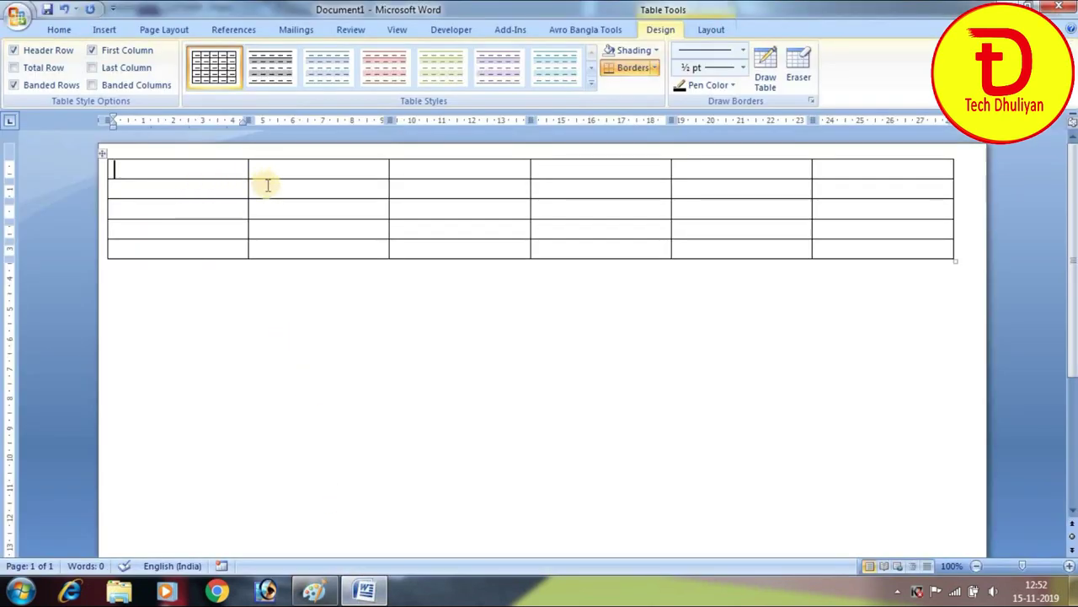
Narrow the serial column and columns three to six, pulling the table's right edge in, then select the first row
left_click_drag(248, 189, 249, 186)
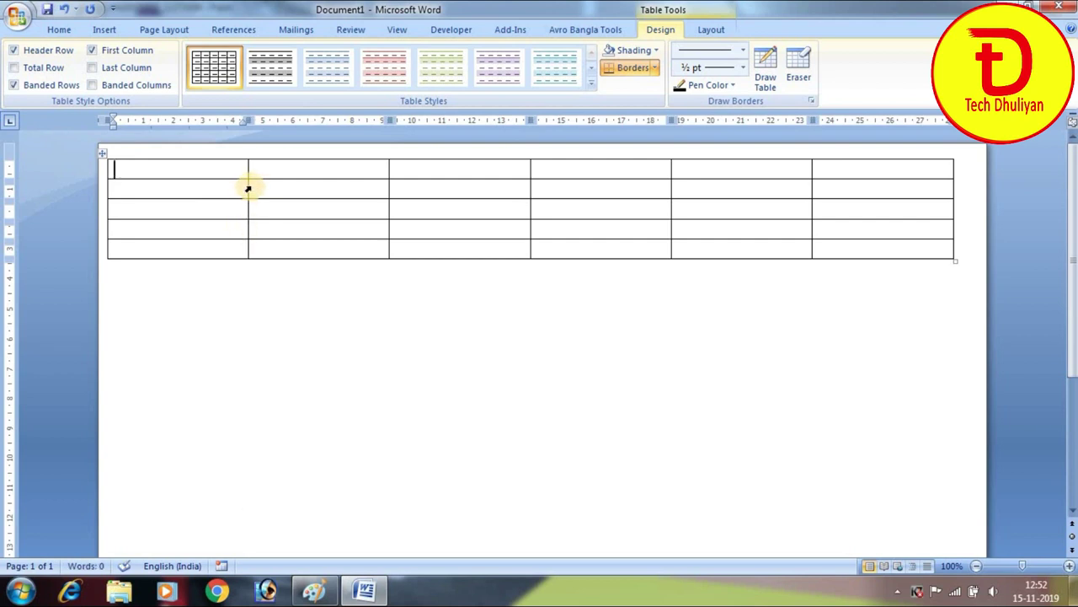
left_click_drag(248, 187, 132, 192)
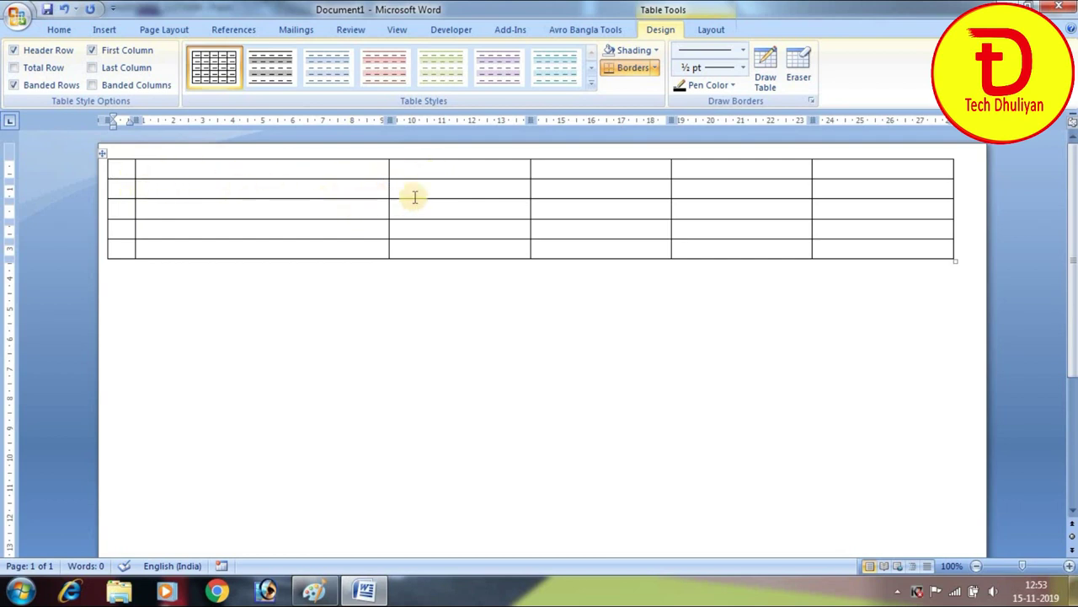
left_click_drag(530, 186, 446, 198)
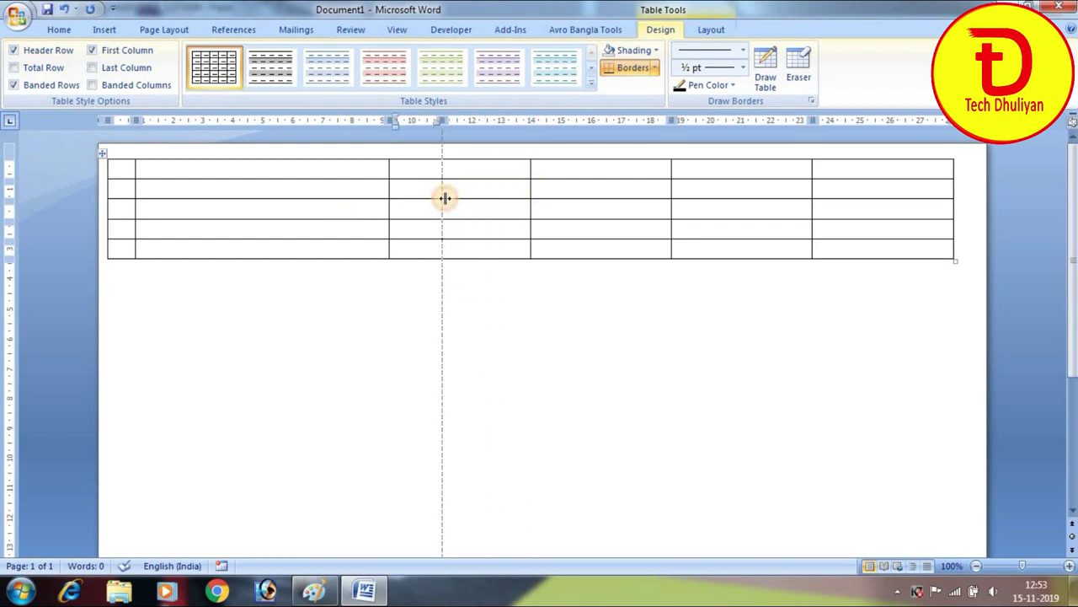
left_click_drag(446, 198, 446, 198)
left_click_drag(672, 194, 509, 198)
left_click_drag(809, 192, 584, 206)
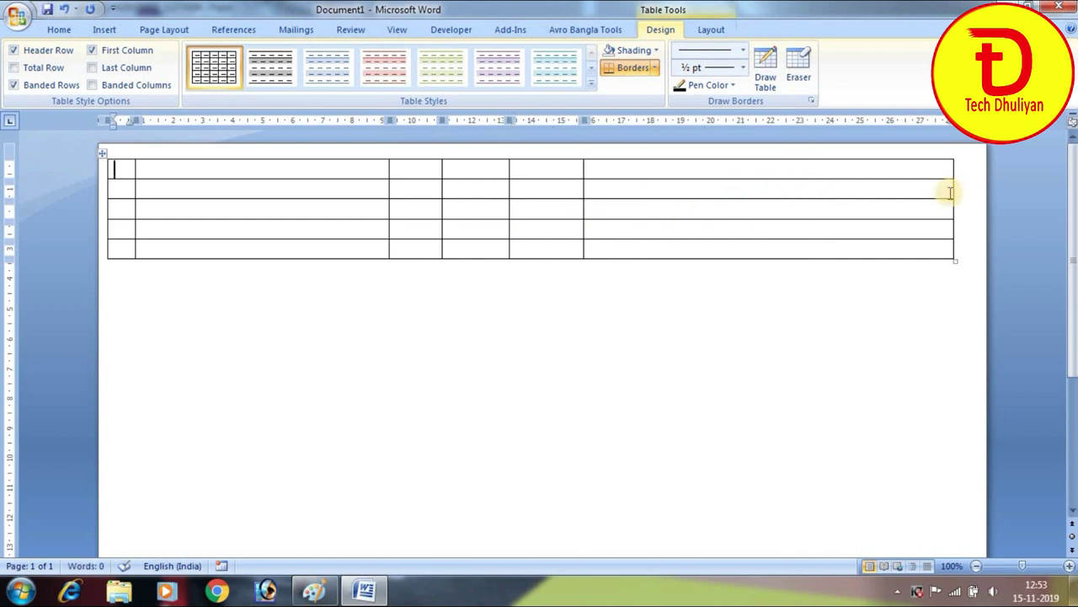
left_click_drag(951, 192, 608, 225)
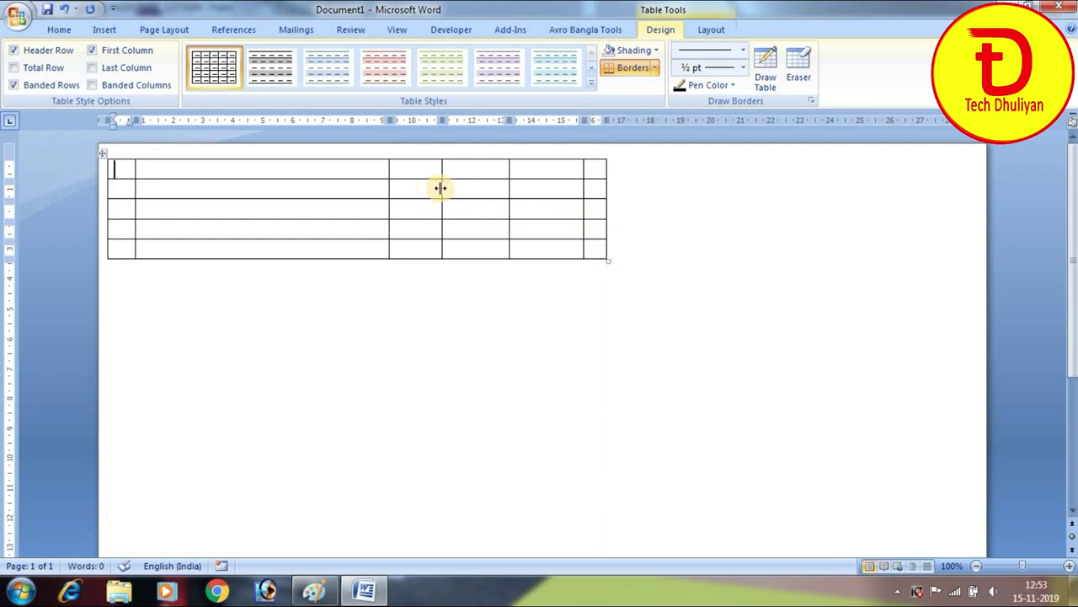
left_click_drag(440, 187, 449, 188)
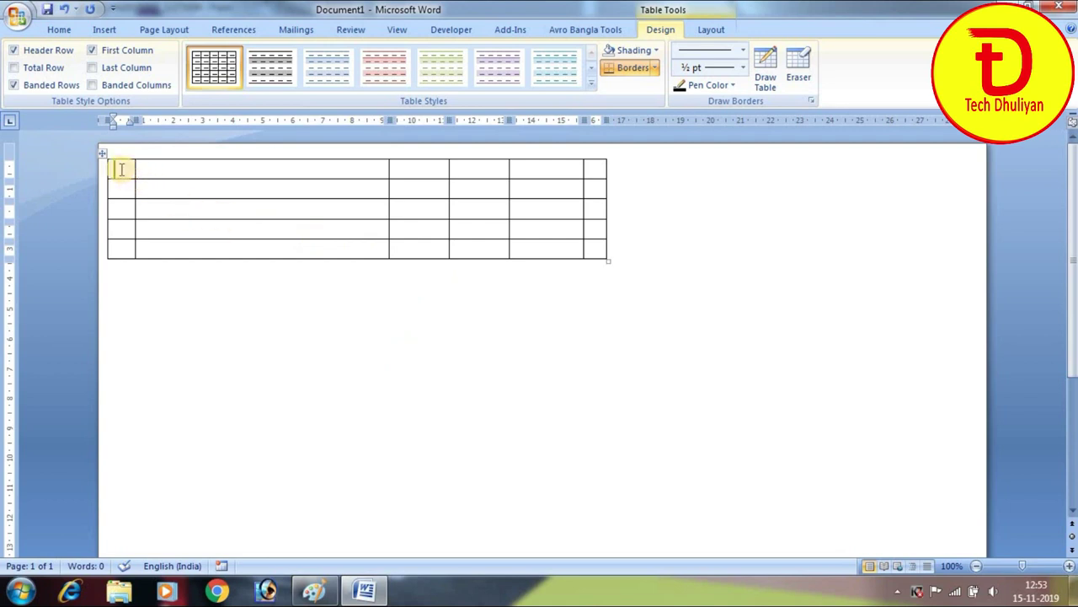
left_click_drag(120, 169, 603, 172)
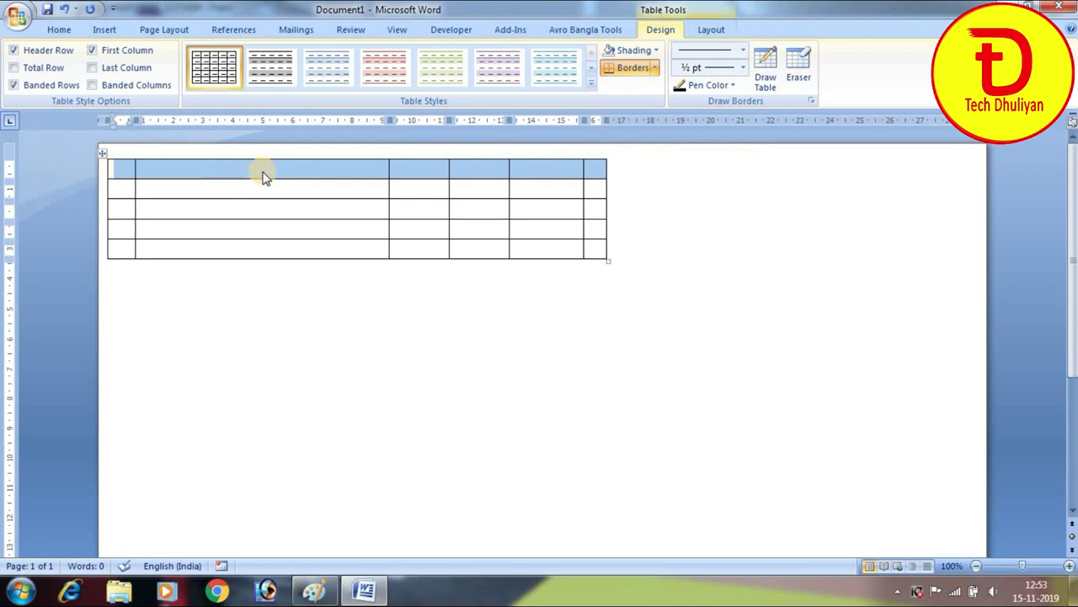
Merge the table's first row into a single cell using Layout > Merge Cells
left_click(712, 32)
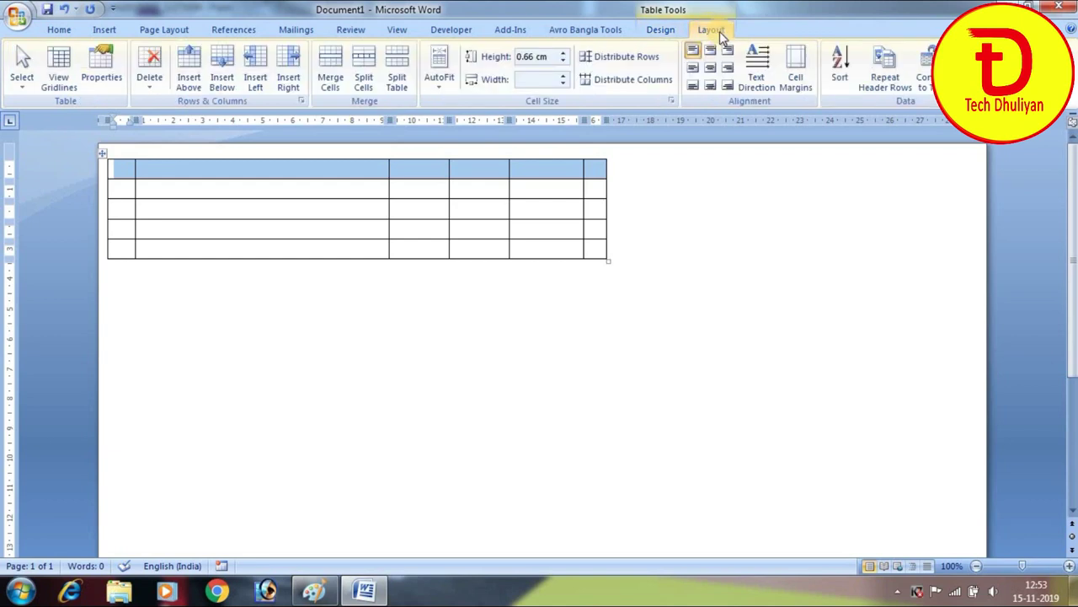
left_click(333, 76)
left_click(296, 168)
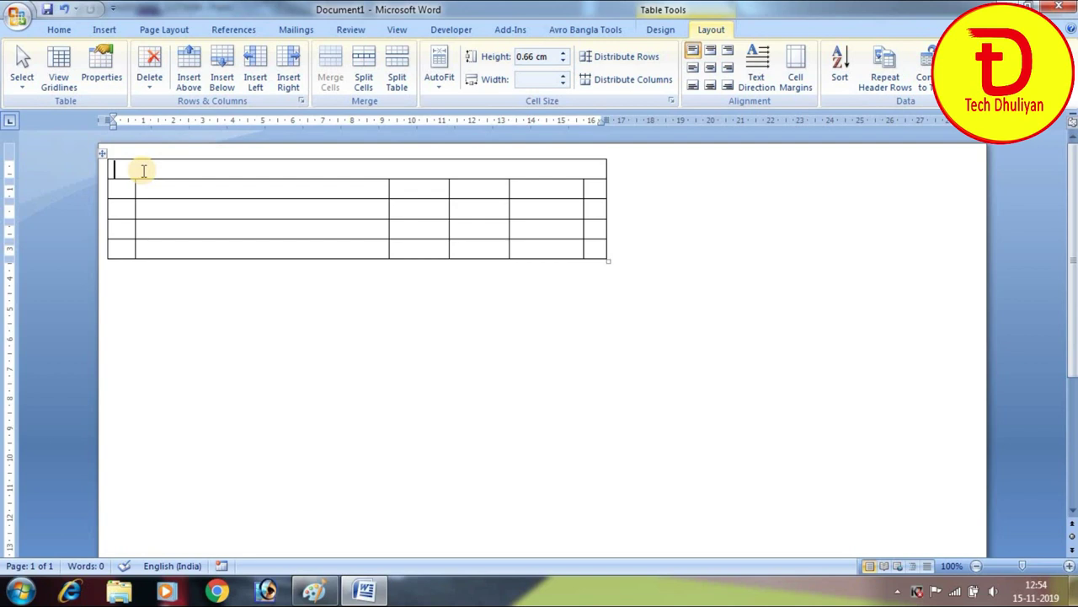
Outline the scanned memo's mobile-number header area in red, then return to Word
left_click(314, 590)
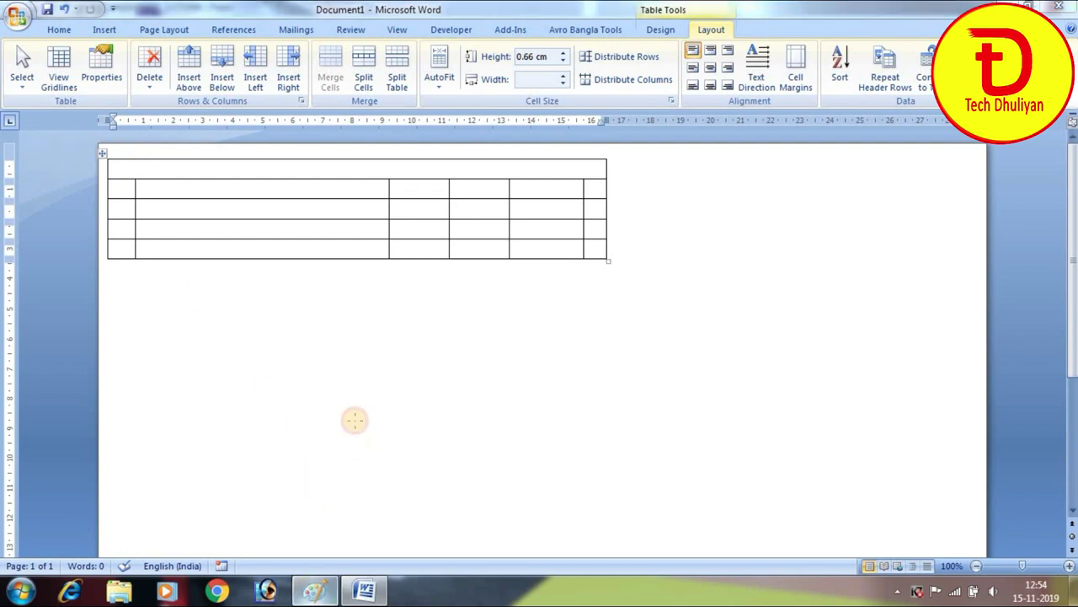
mouse_move(35, 46)
left_mouse_down()
mouse_move(95, 84)
mouse_move(417, 94)
mouse_move(442, 49)
mouse_move(51, 42)
left_mouse_up()
left_click(110, 26)
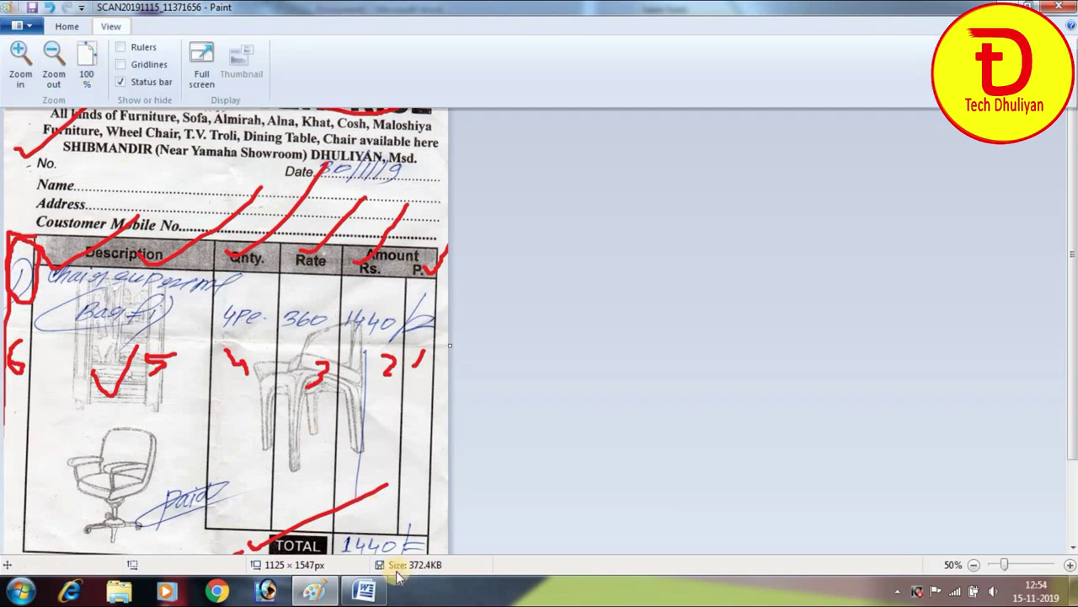
left_click(398, 566)
left_click(365, 590)
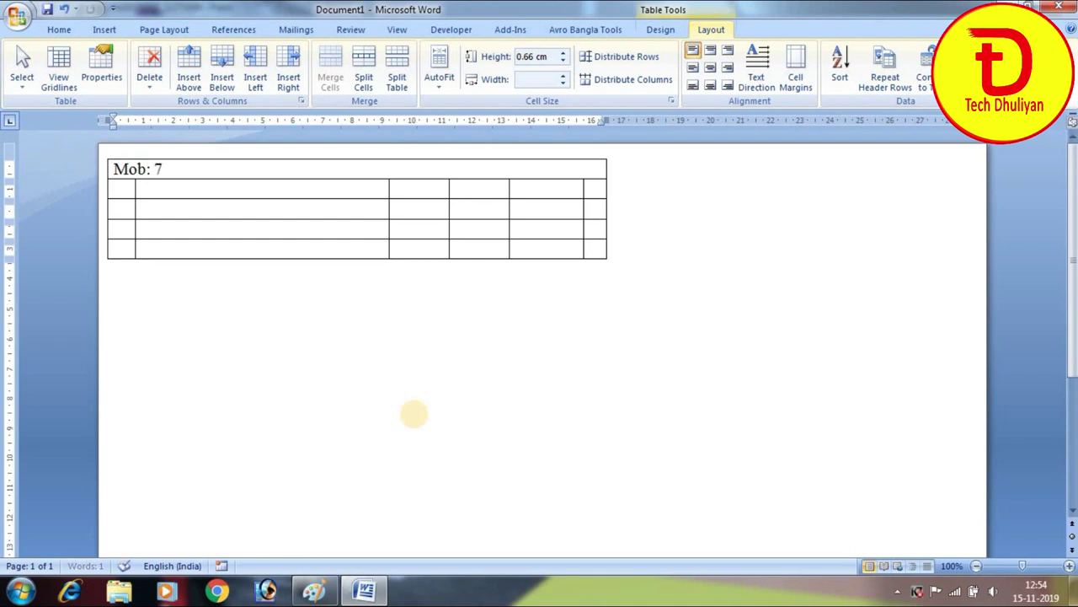
Add a second 'Mob:' number at the row's right end and begin a third on a new line
type("332")
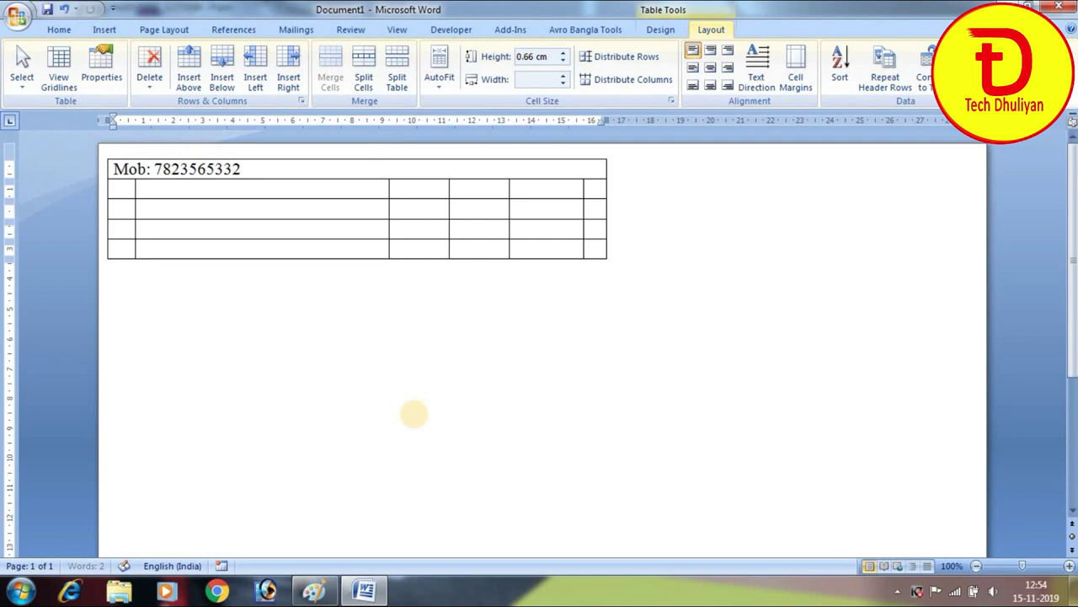
type("Mob")
type(":98")
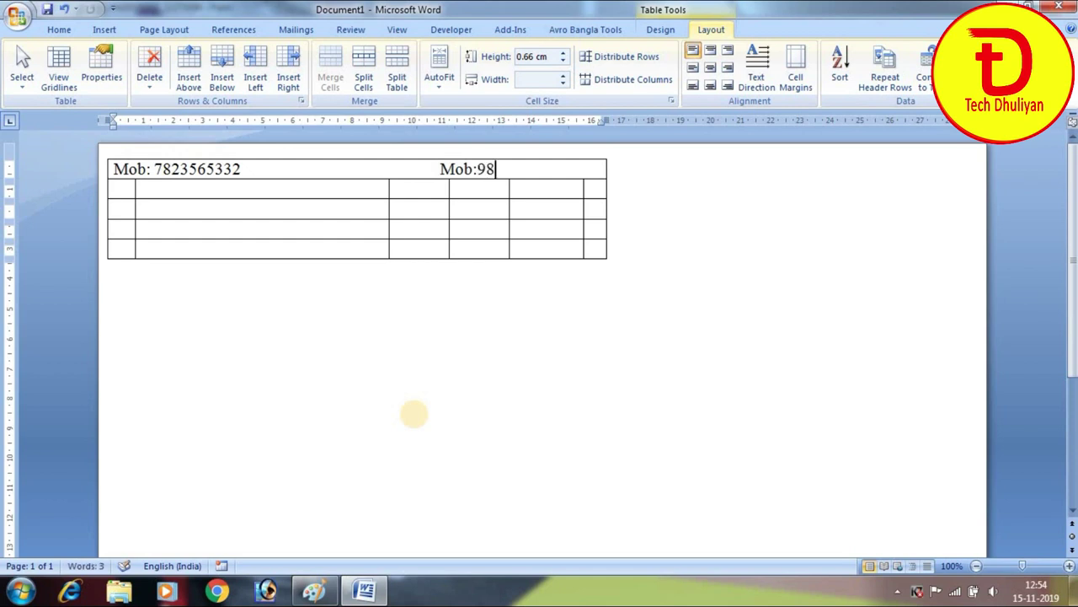
type("76543210")
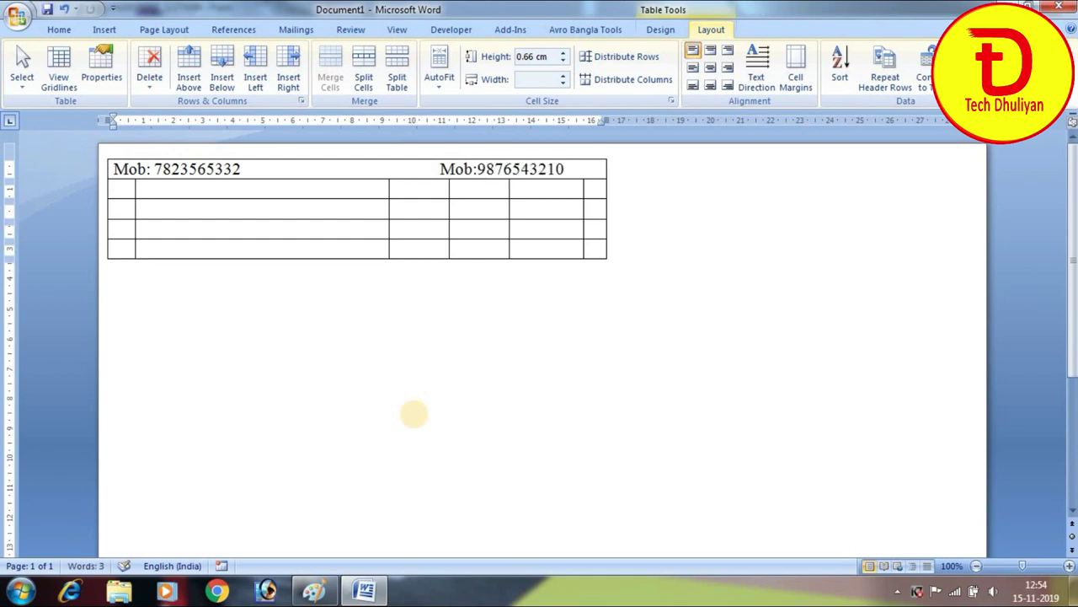
key("Left")
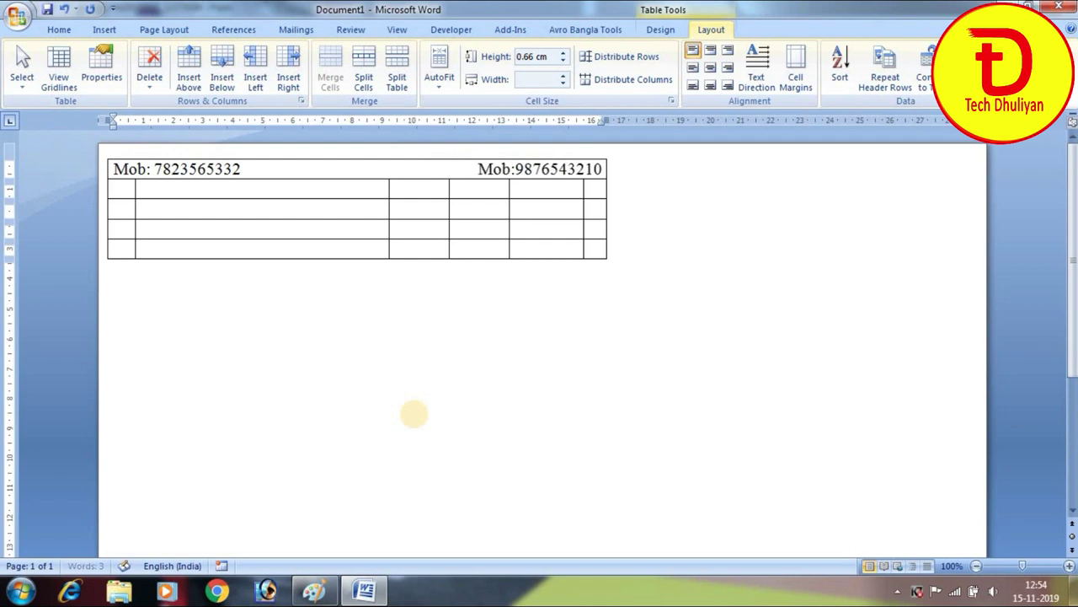
key("End")
key("Return")
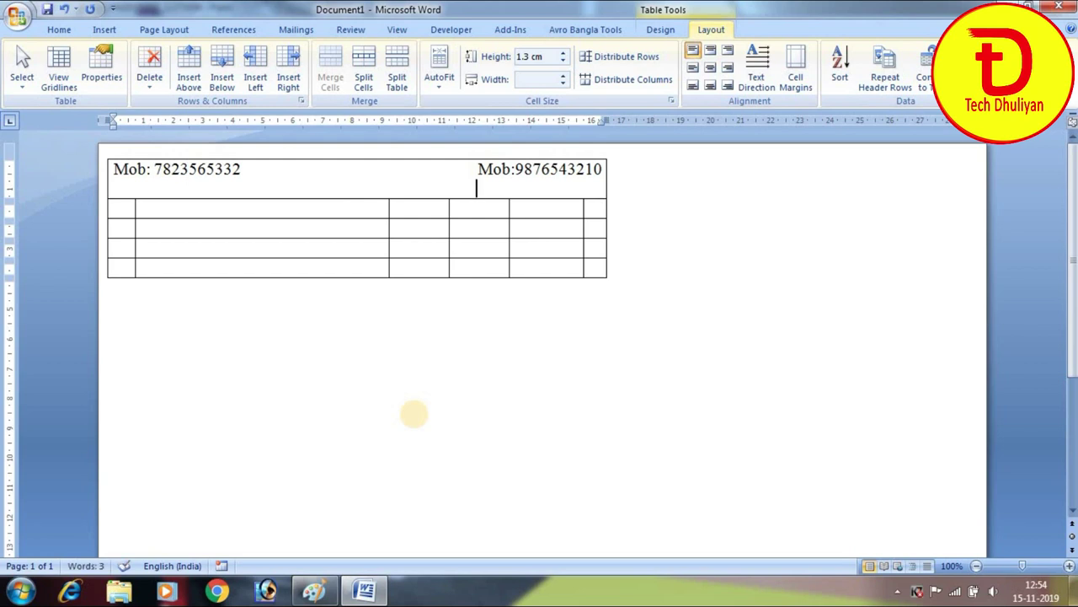
Finish the third mobile number, fixing typos and rejoining it to its 'Mob:' label
key("Return")
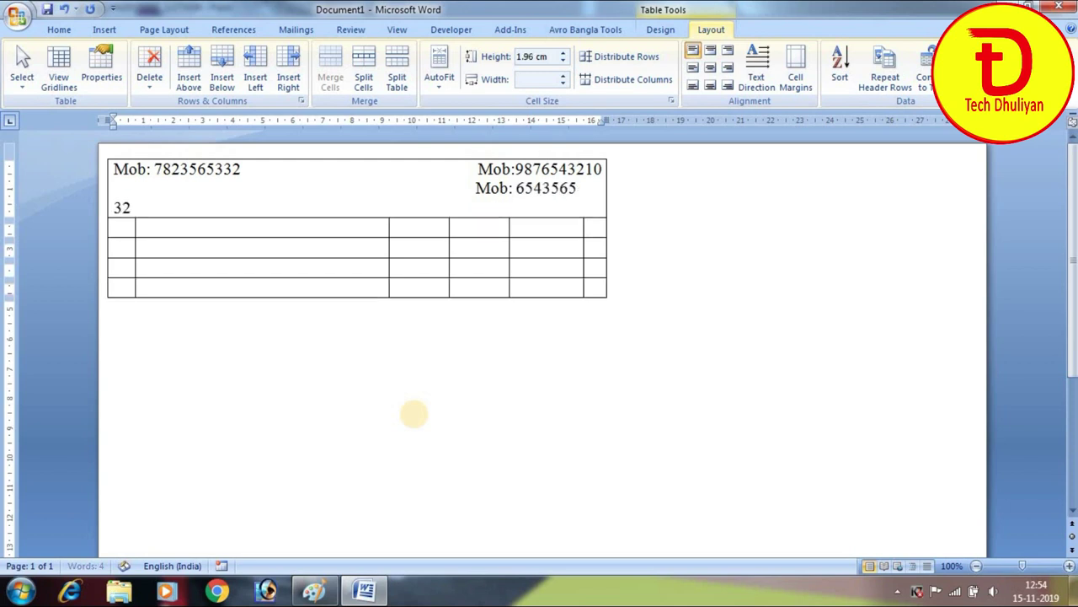
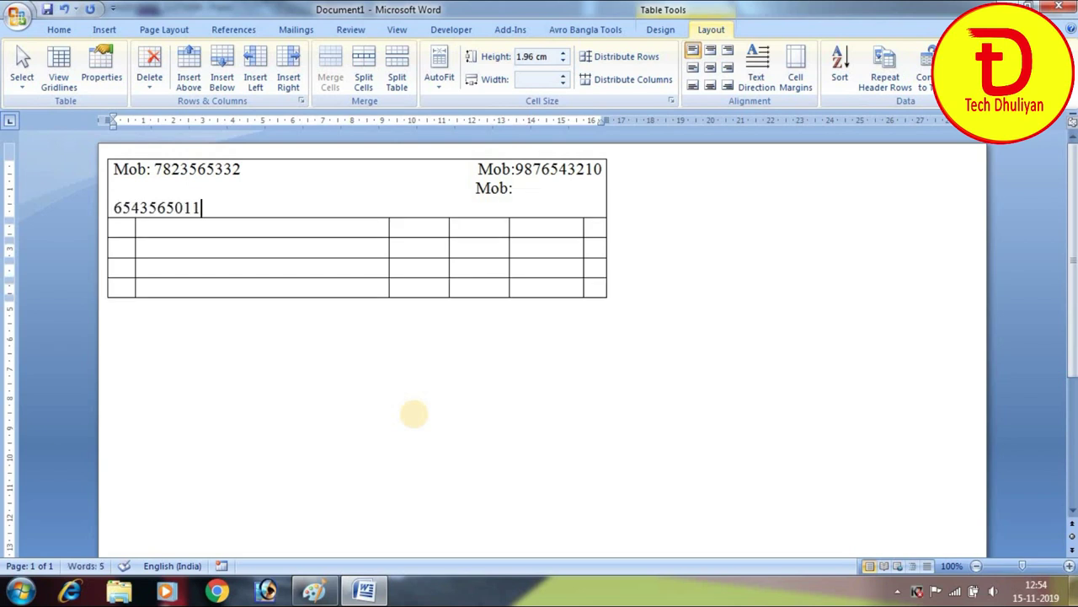
left_click(116, 207)
key("BackSpace")
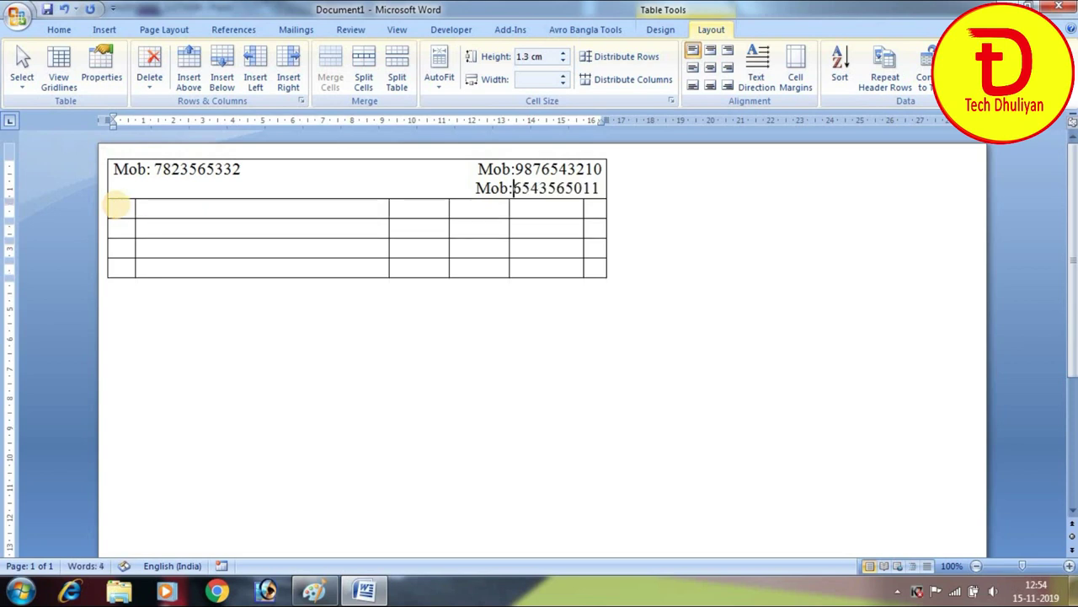
Put the third number on its own right-side line and start the shop name on a new line
left_click(457, 188)
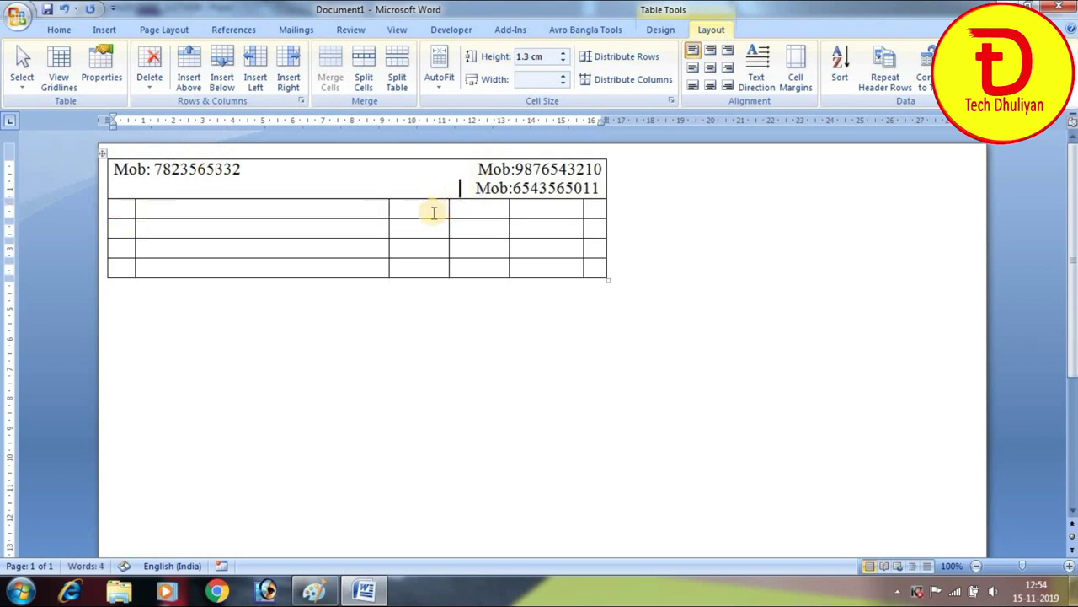
key("Return")
left_click(286, 214)
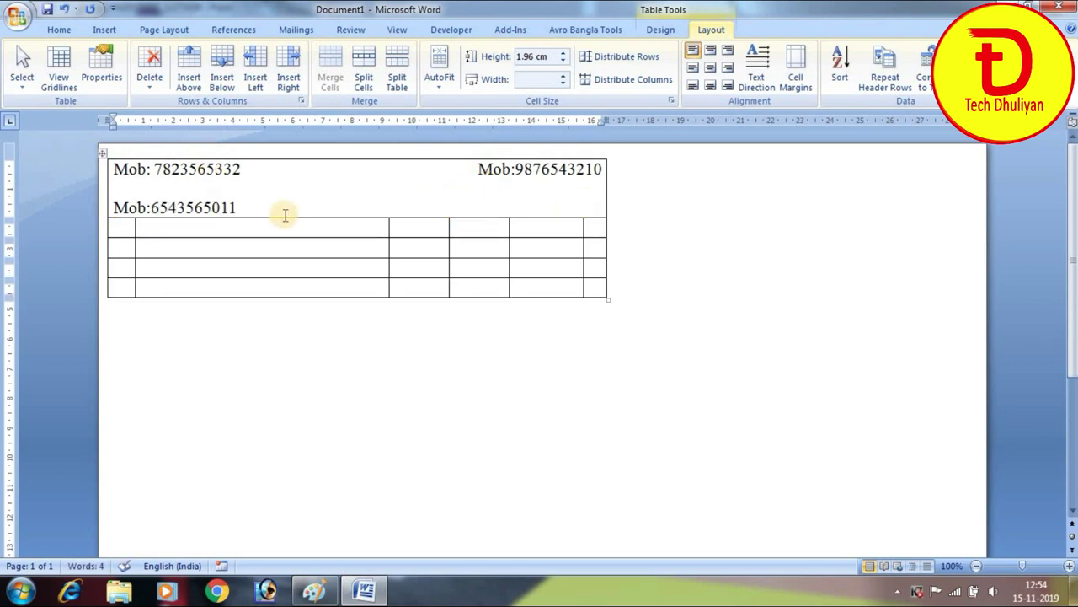
key("Return")
left_click(258, 211)
key("ctrl+z")
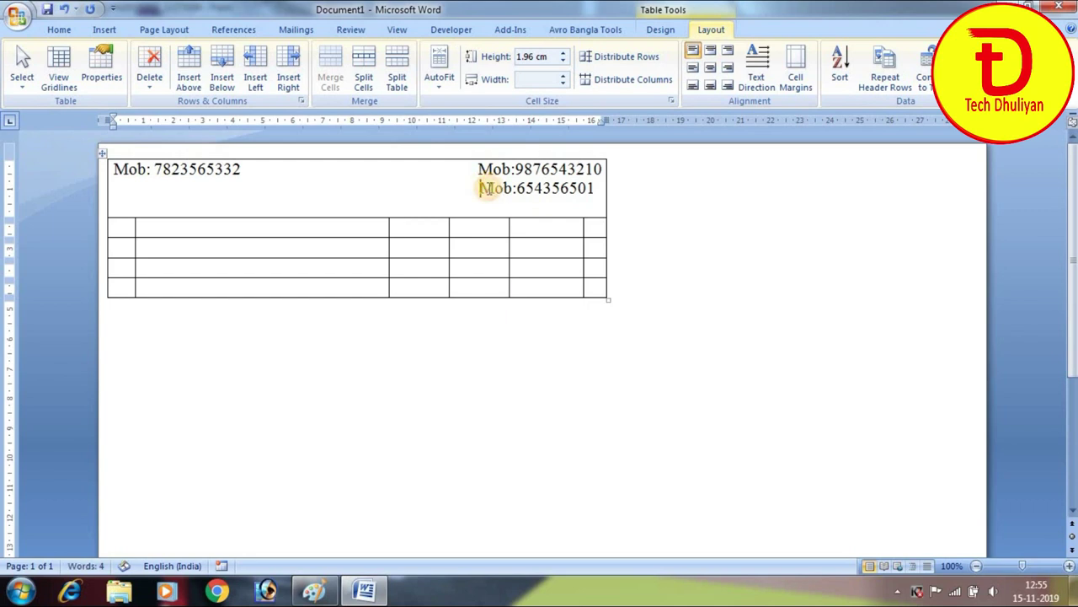
left_click(592, 199)
key("BackSpace")
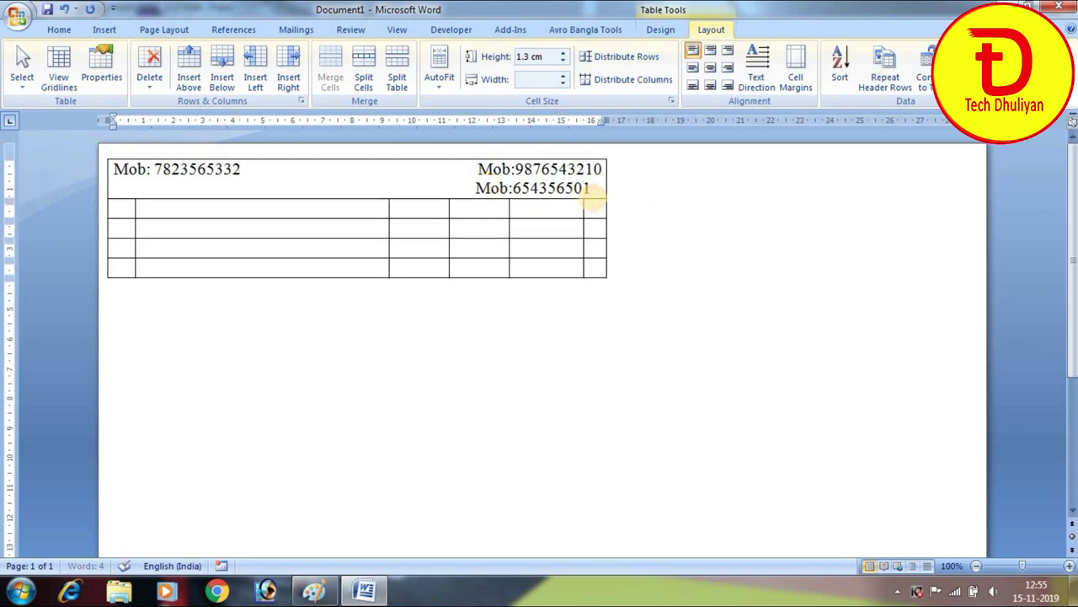
type("2")
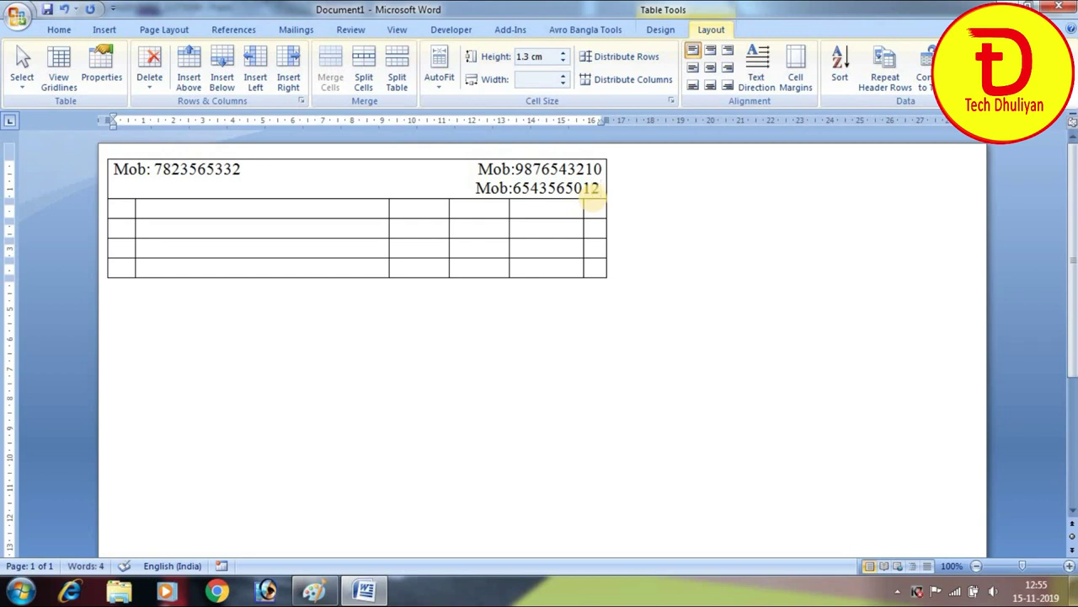
key("Return")
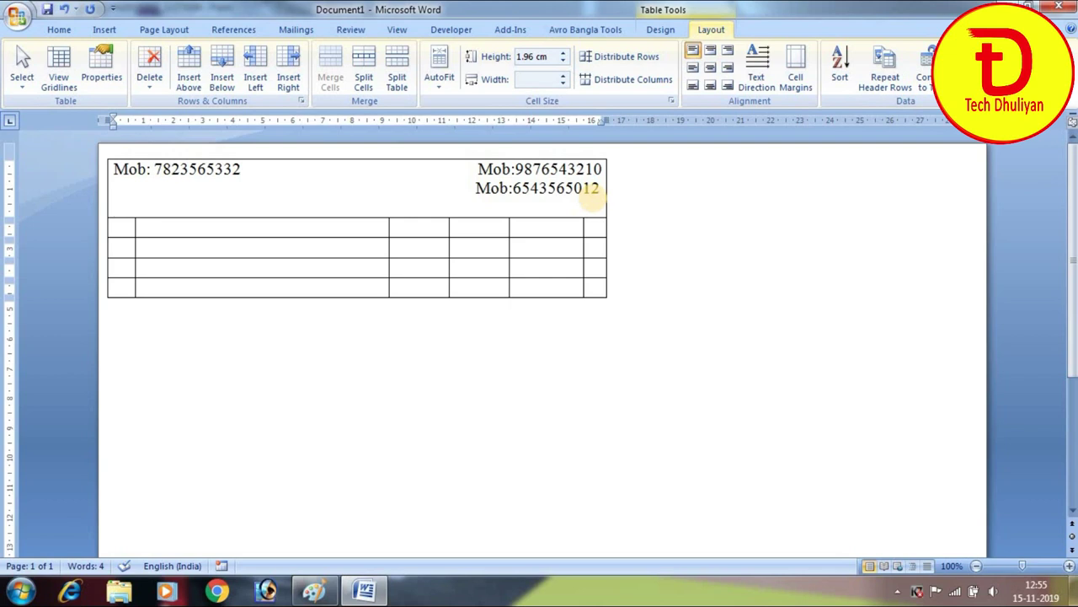
type("Dhuliyan")
key("BackSpace")
key("BackSpace")
key("BackSpace")
key("BackSpace")
key("BackSpace")
Type the title 'DHULIYAN FURNITURE HOUSE' and paste the furniture-list and address lines beneath it
type("HULIYAN")
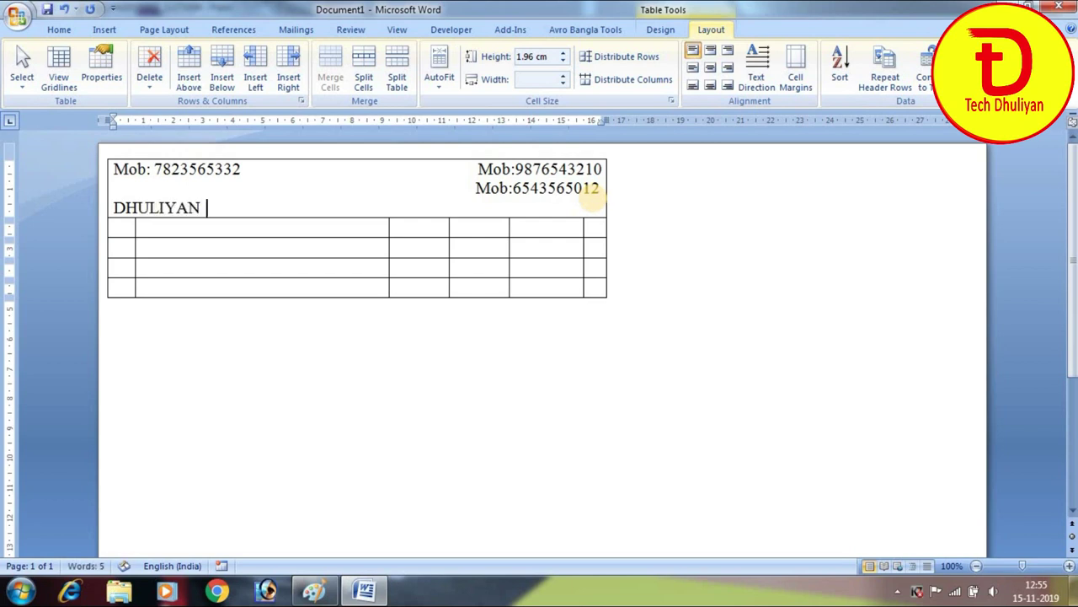
type(" FURNITURE HOUSE")
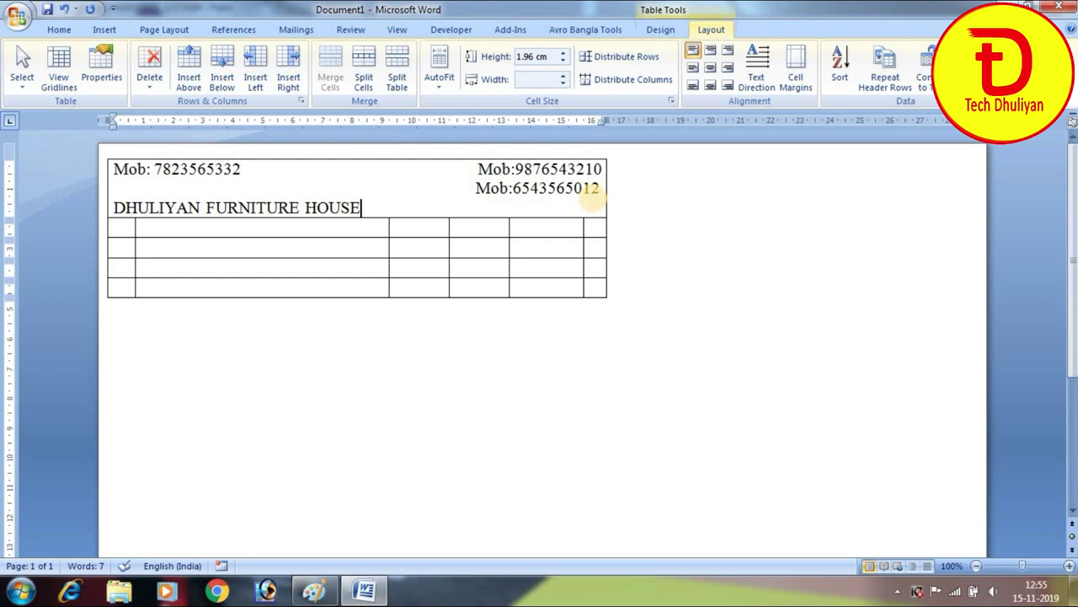
key("Return")
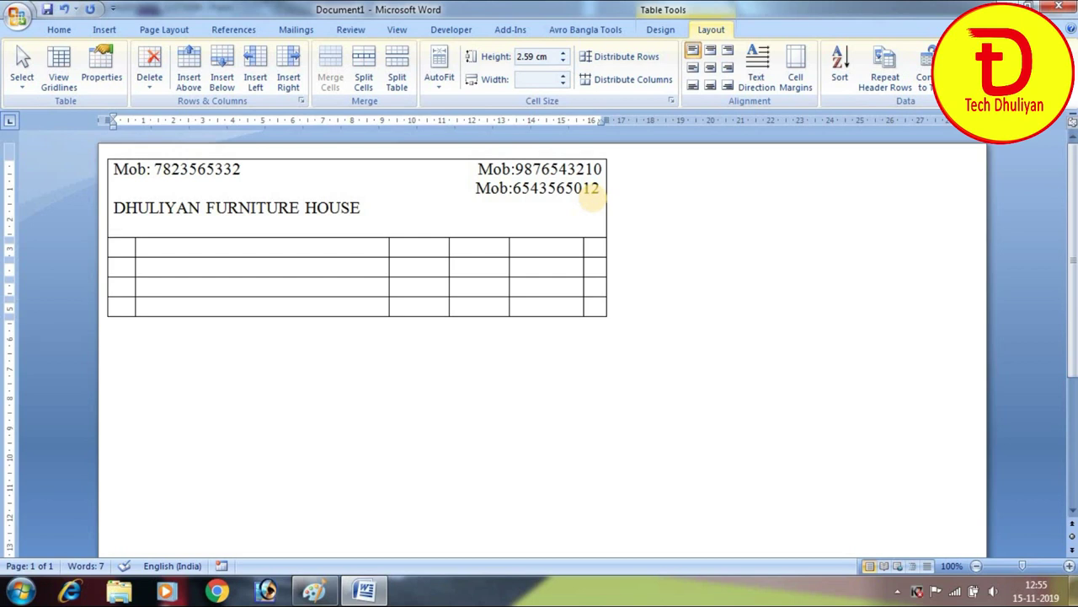
type("All kinds of Furniture, Sofa, Almari, Khat, Wheel chair, Troli, Dining Table, Chair available here. Goruhat, Dhuliyan, Murshidabad, 742202")
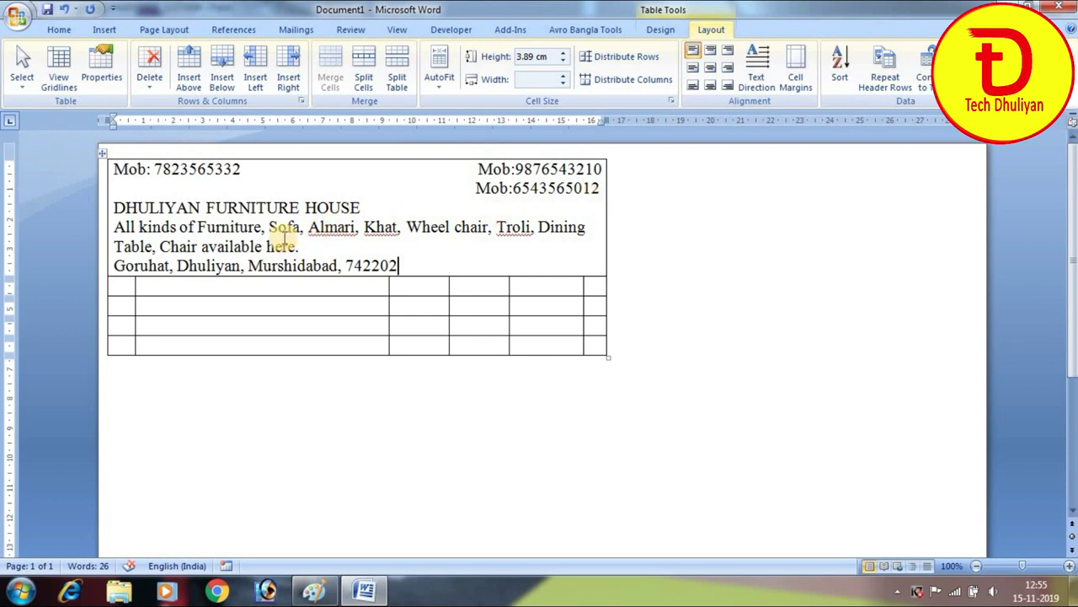
key("Return")
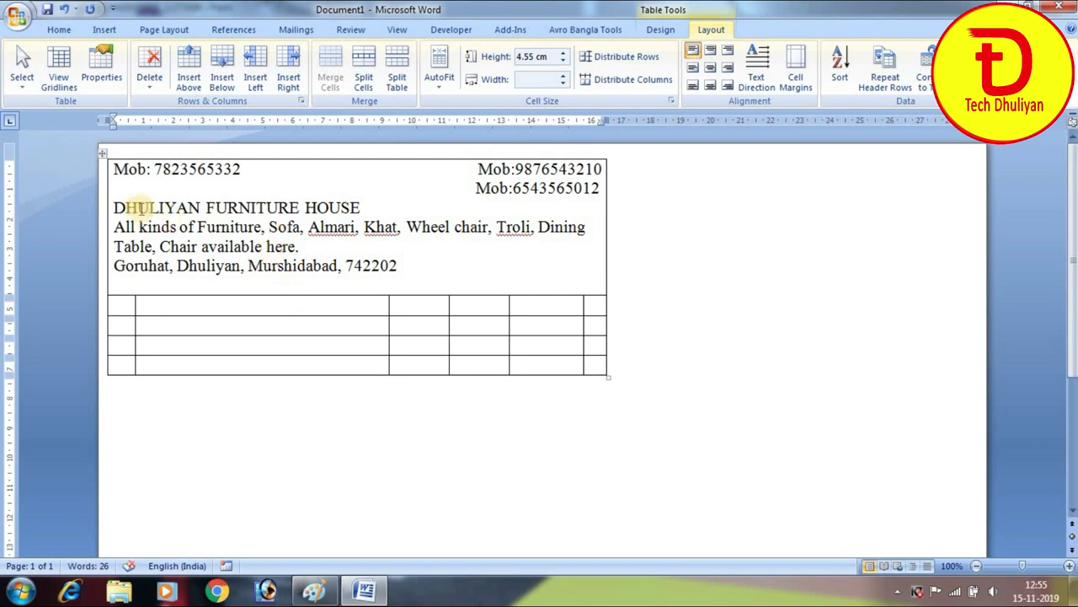
Make the 'DHULIYAN FURNITURE HOUSE' title bold, centred and 26 pt
left_click_drag(112, 207, 334, 191)
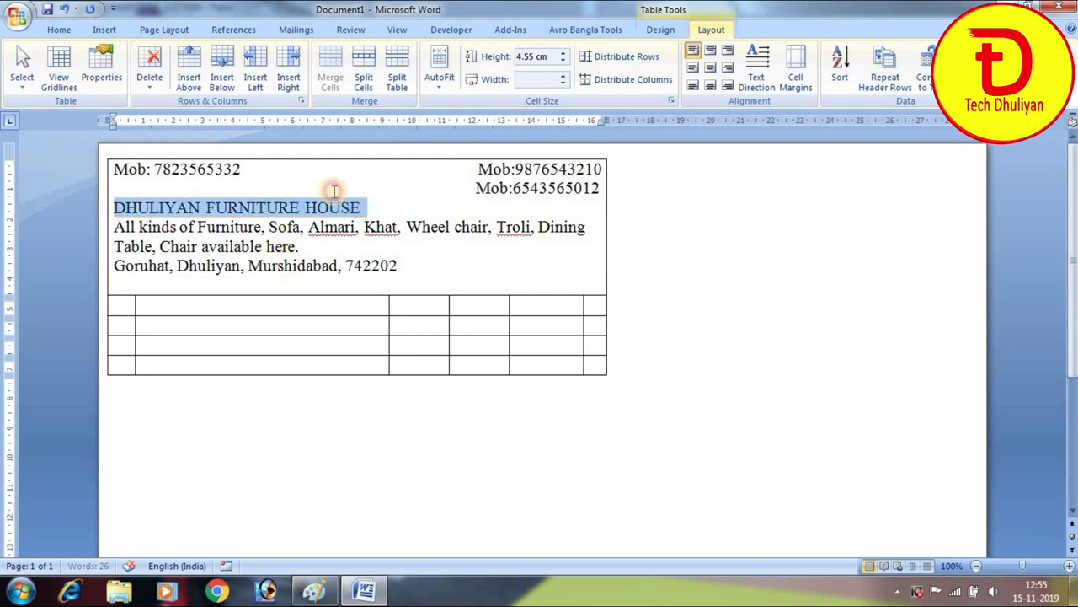
left_click(59, 29)
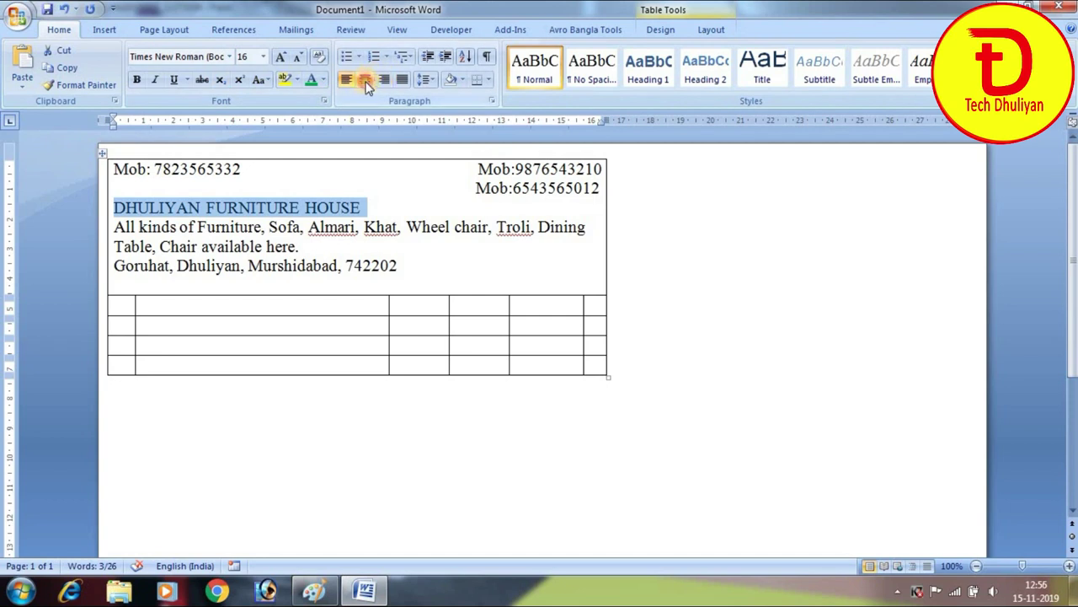
left_click(366, 82)
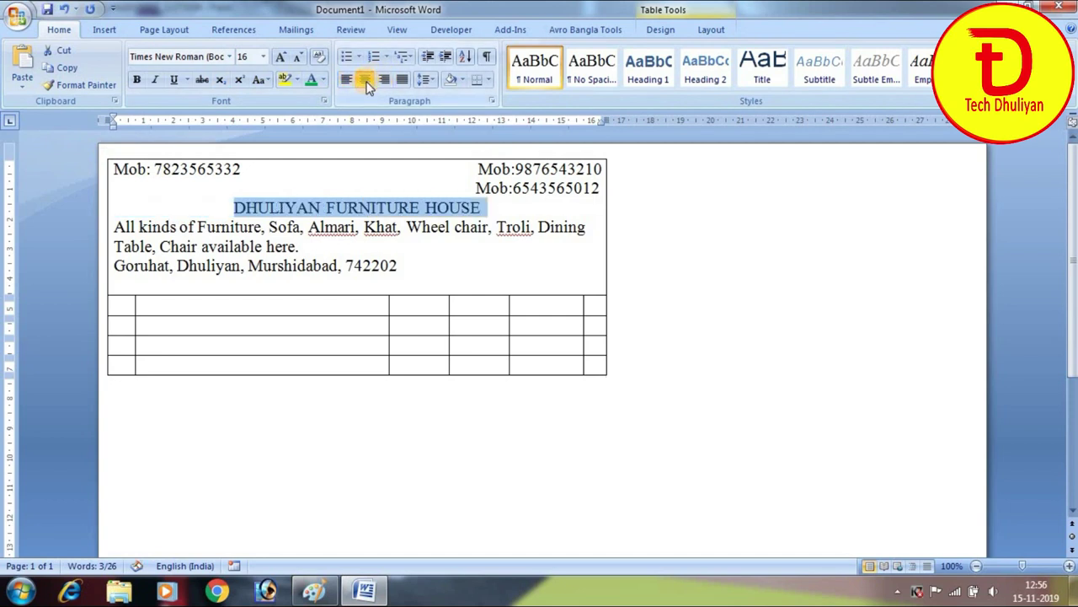
left_click(139, 80)
left_click(281, 58)
left_click(281, 58)
left_click(282, 59)
left_click(282, 59)
left_click(282, 59)
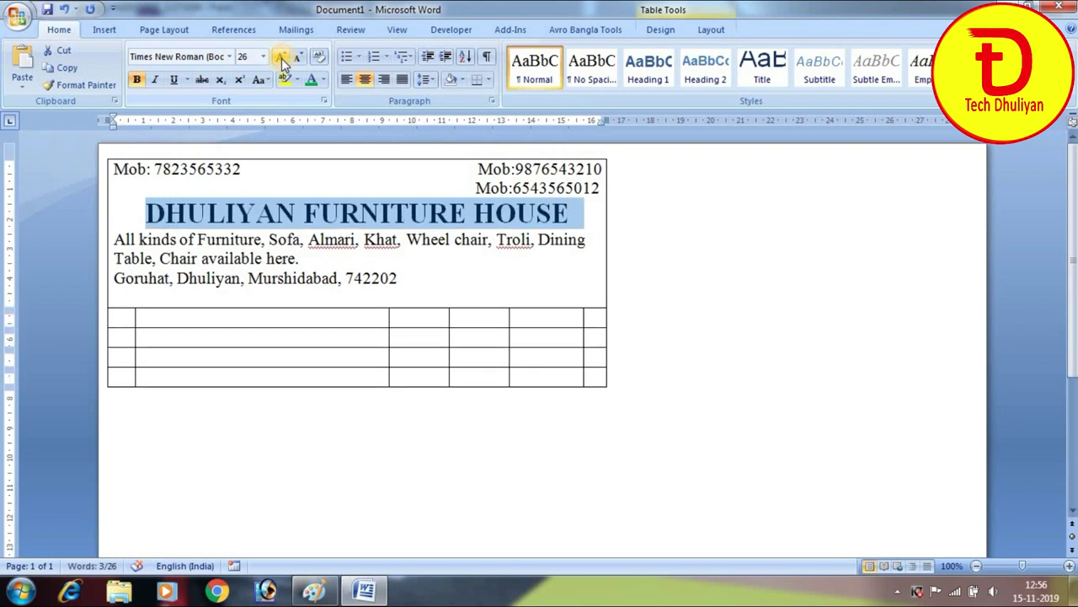
left_click(229, 57)
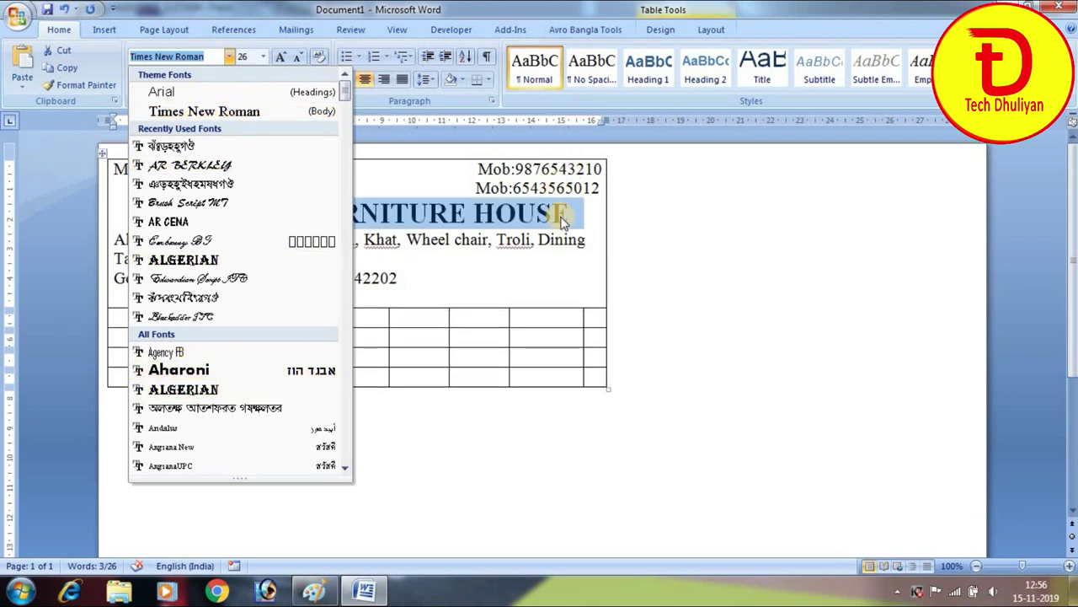
left_click(428, 248)
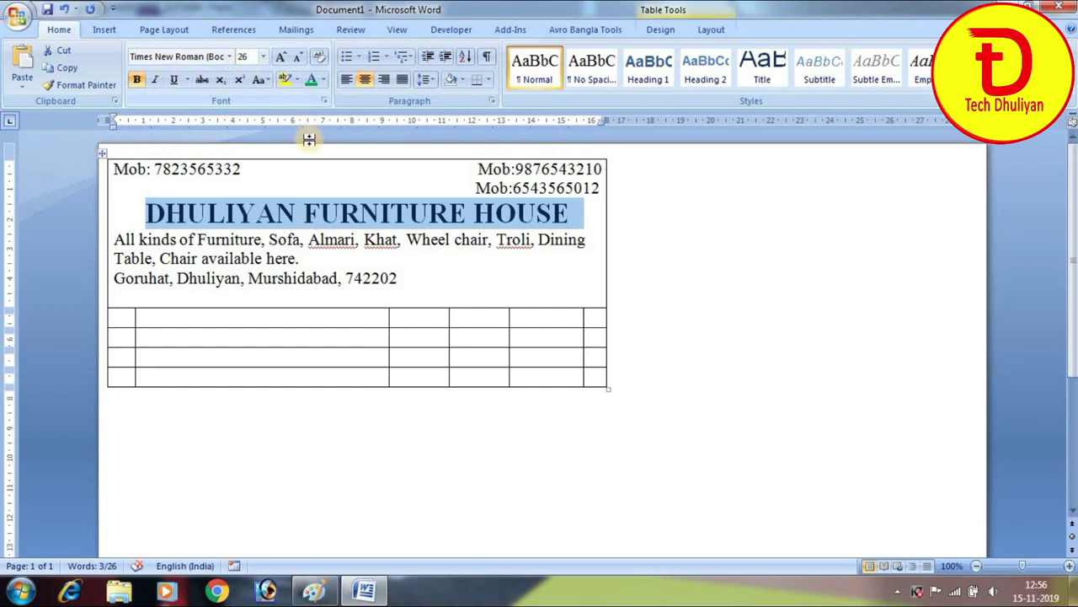
left_click(301, 211)
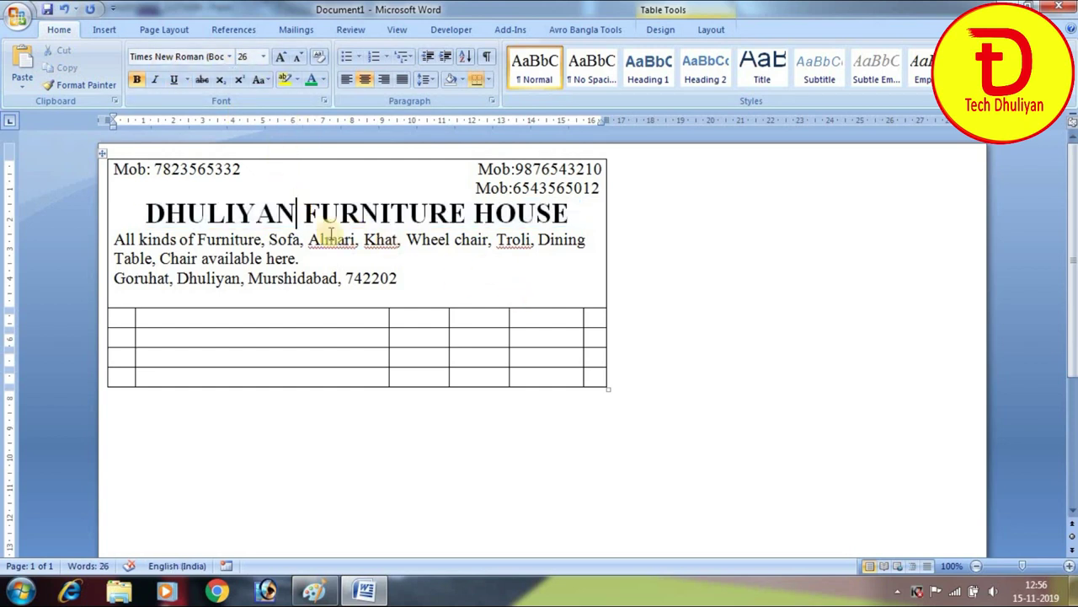
Centre the furniture-list and address lines below the title
left_click_drag(115, 239, 403, 278)
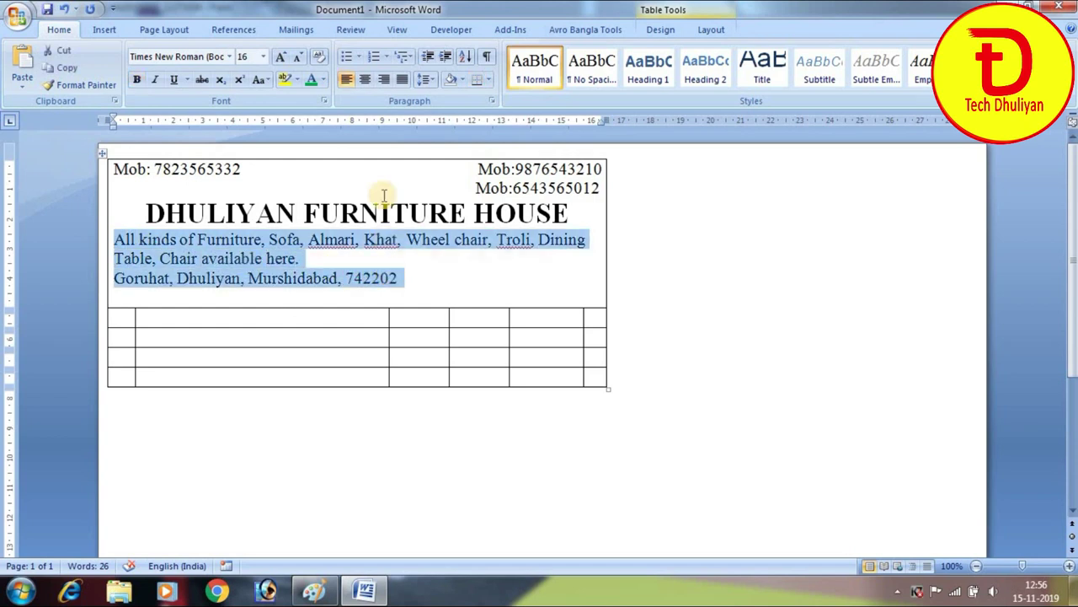
left_click(368, 82)
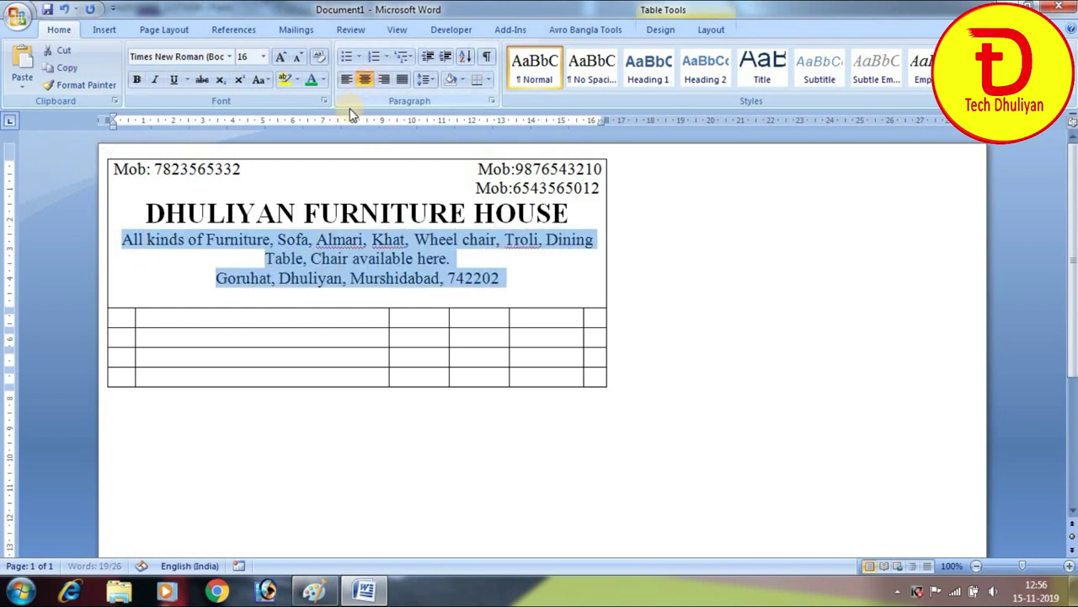
left_click(369, 282)
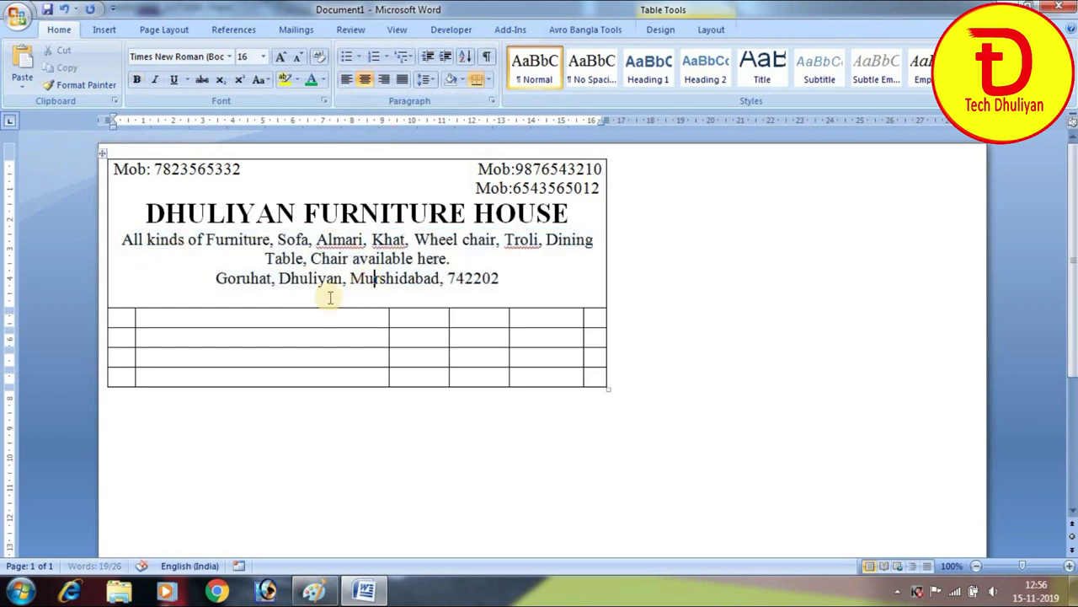
Replace the misspelled address word with the 'Near-' landmark text followed by a comma
left_click(277, 278)
type("n")
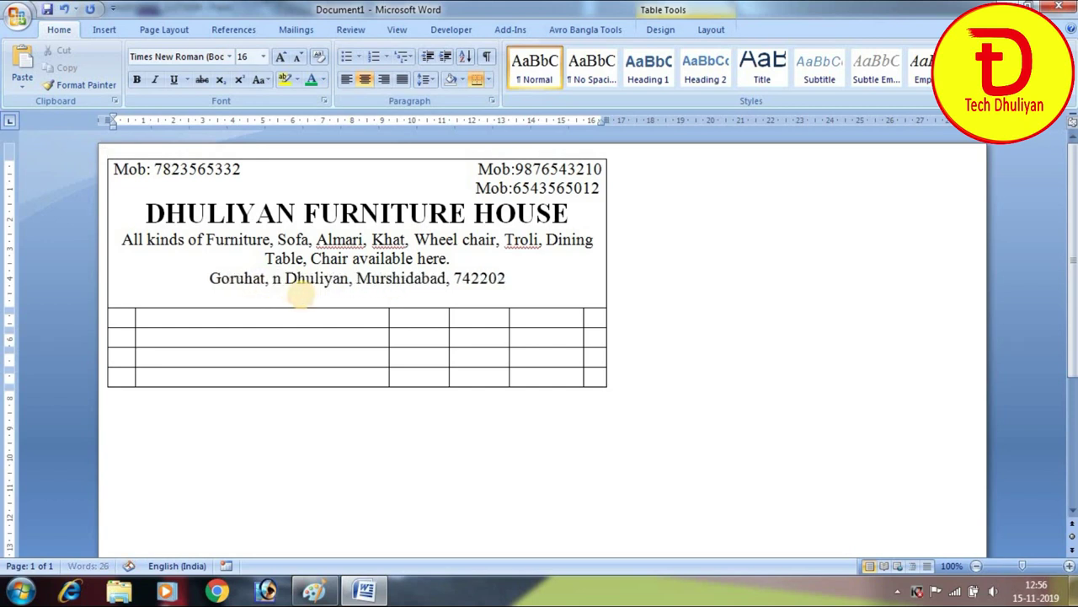
type("EAR")
key("BackSpace")
key("BackSpace")
key("BackSpace")
key("BackSpace")
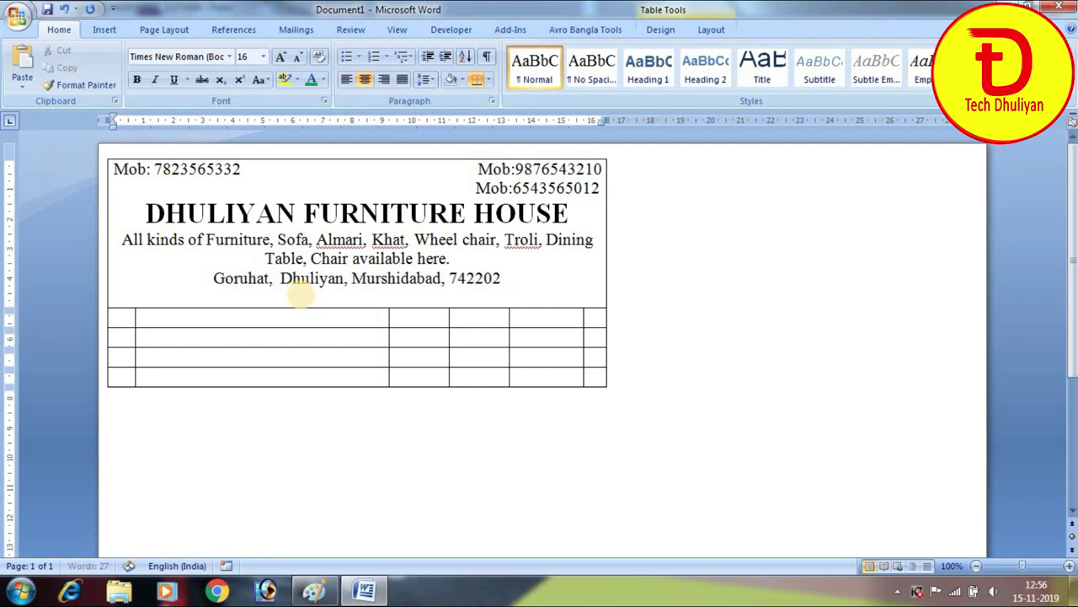
type("Near")
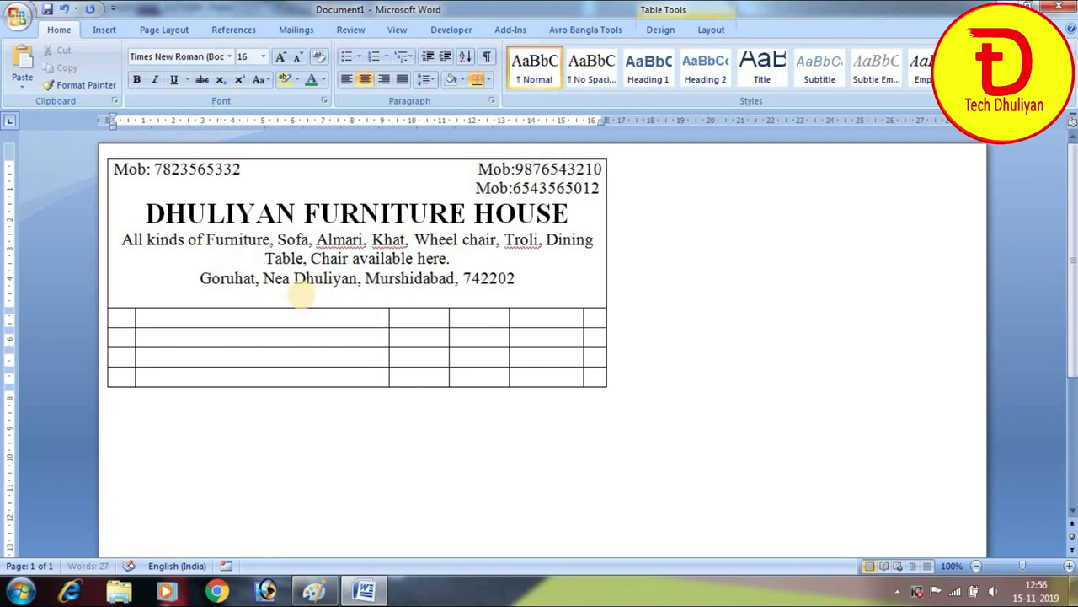
type("-")
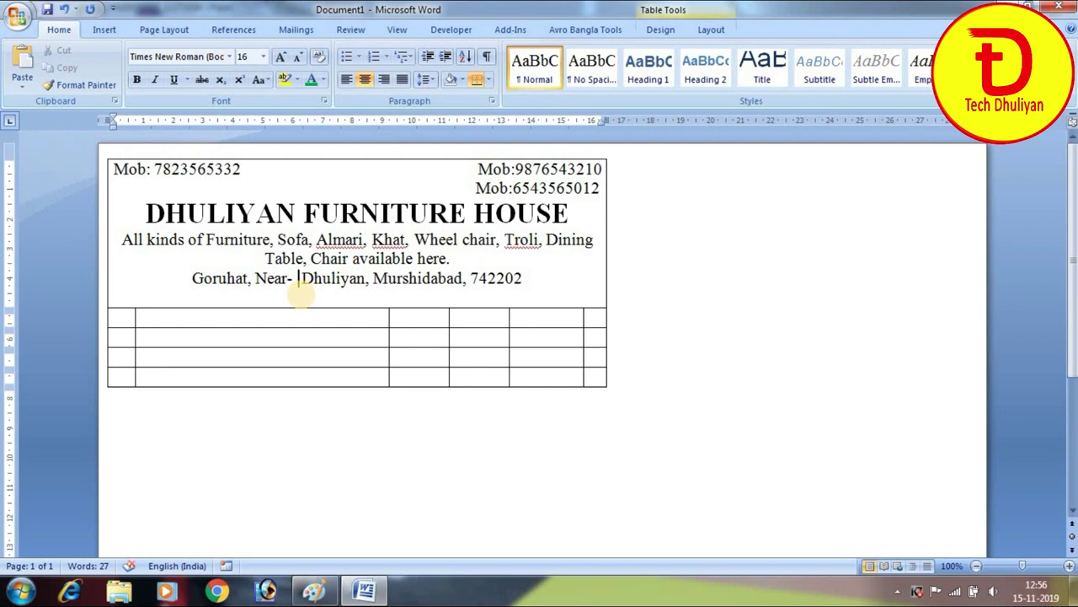
type("Shiv ")
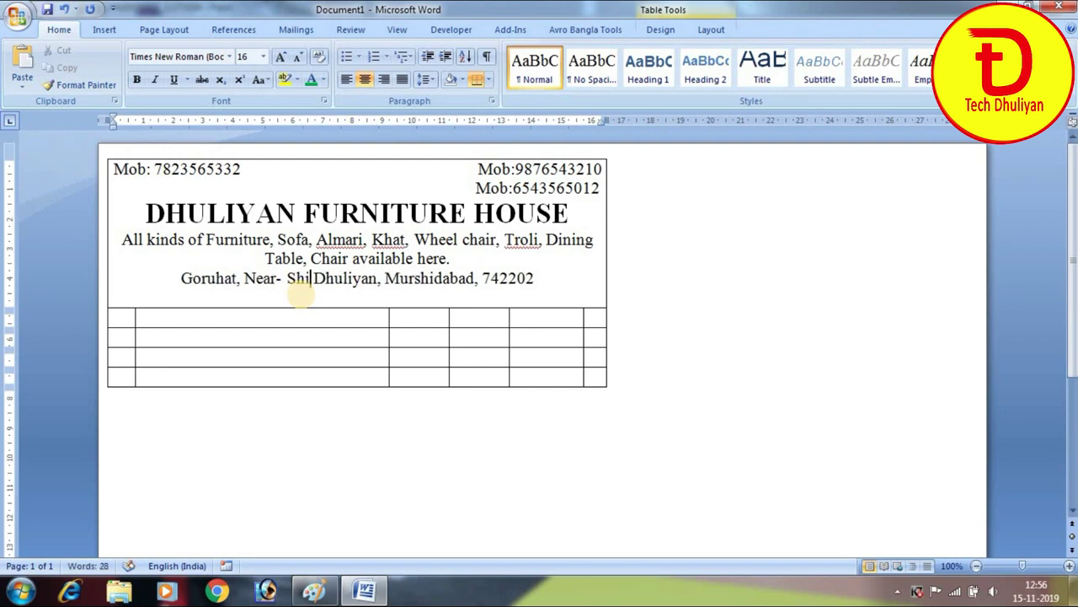
type("Mandir")
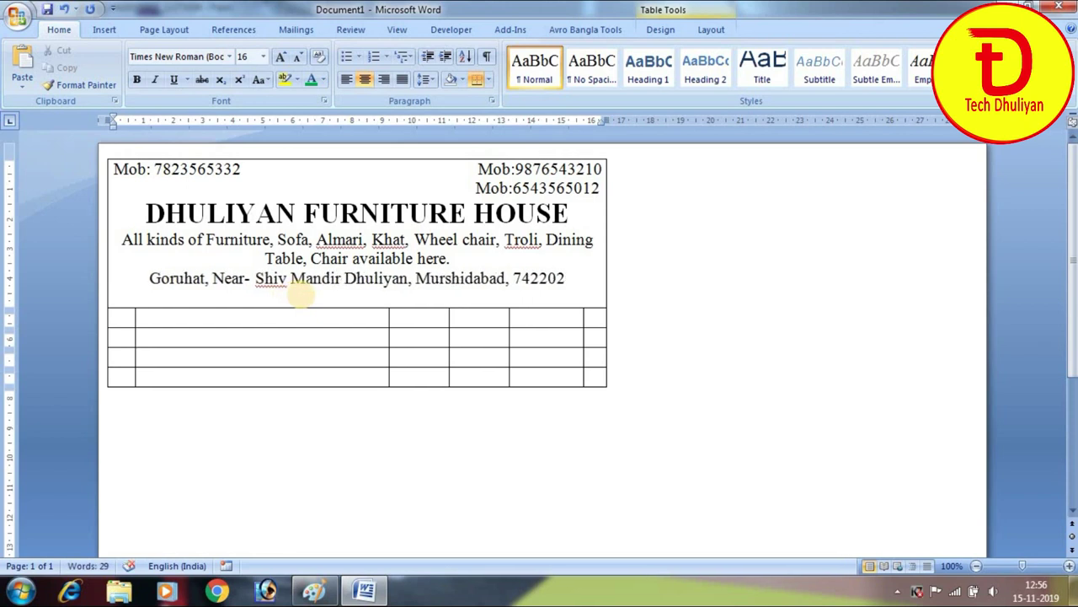
key("Left")
type(",")
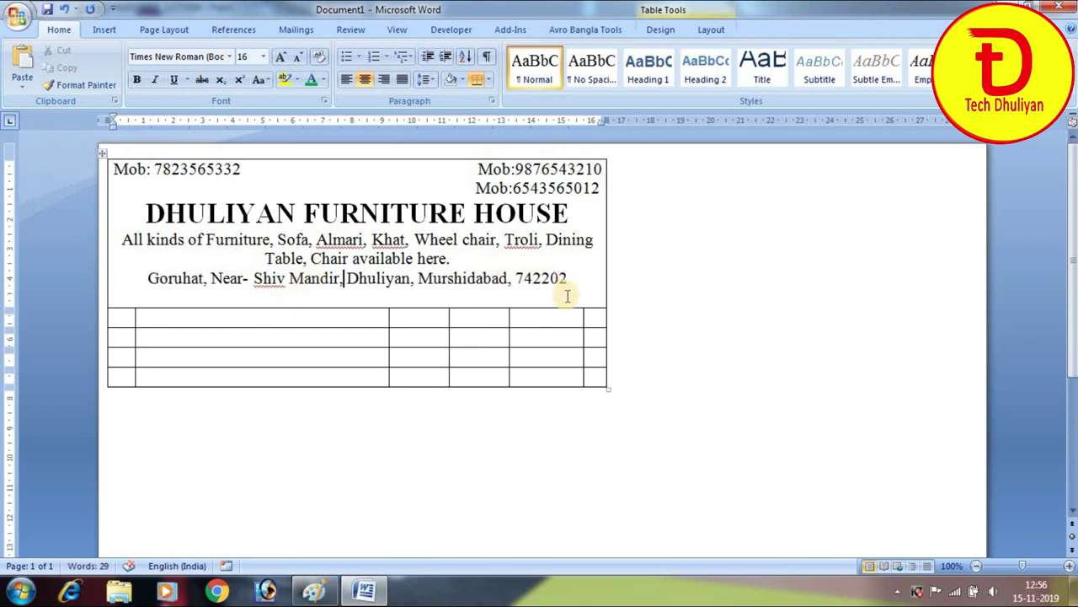
left_click(141, 293)
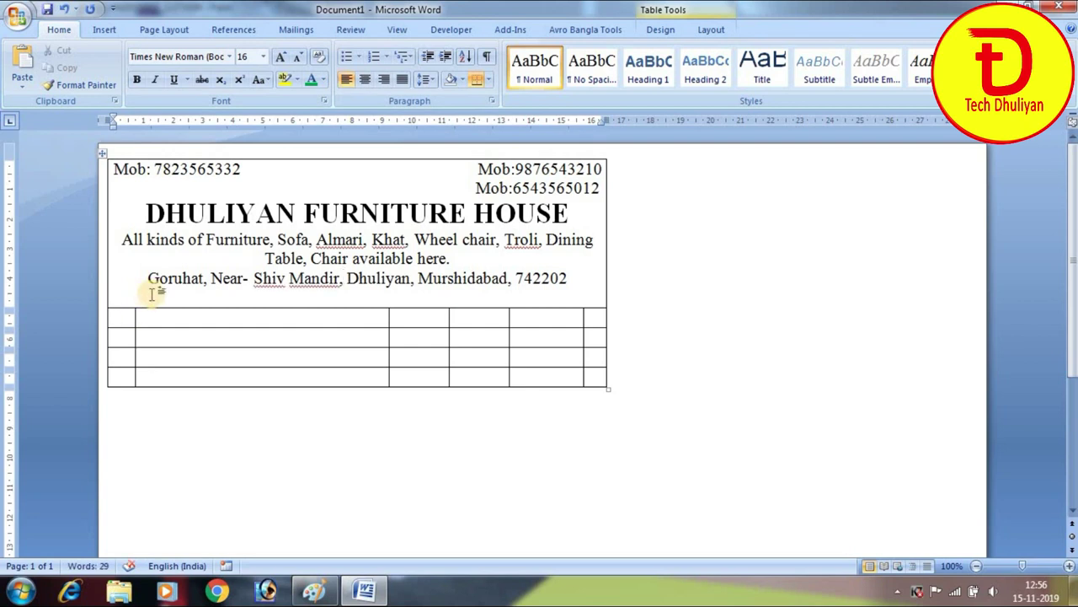
Add a 'No.' and 'Date....' fill-in line, separated by a tab, in the header cell
type("No")
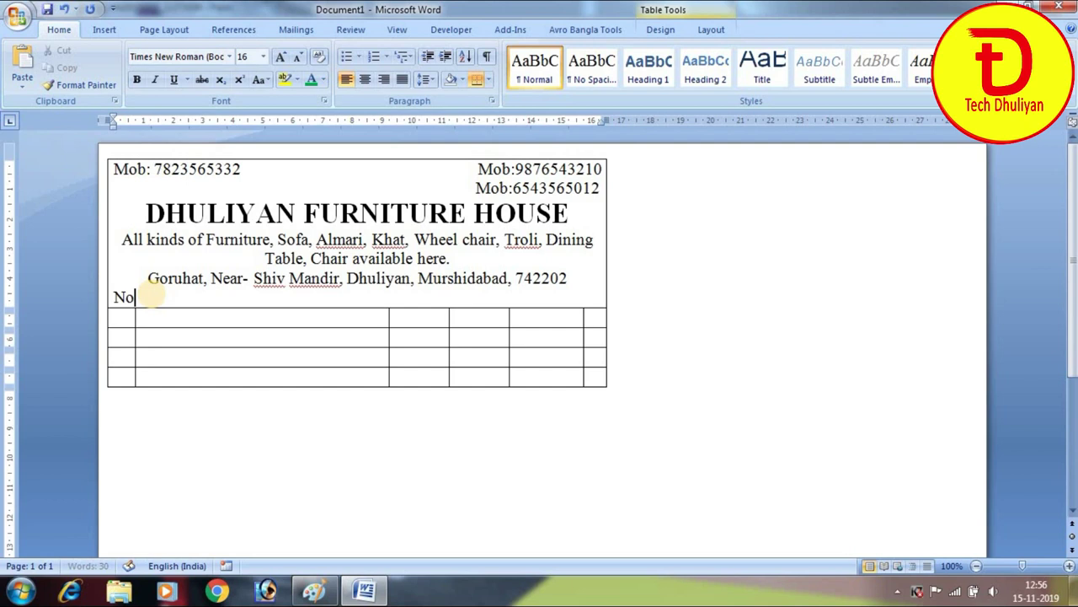
type(".")
key("Tab")
key("Tab")
key("Tab")
key("Tab")
key("Tab")
key("Tab")
key("Tab")
key("Tab")
type("Date")
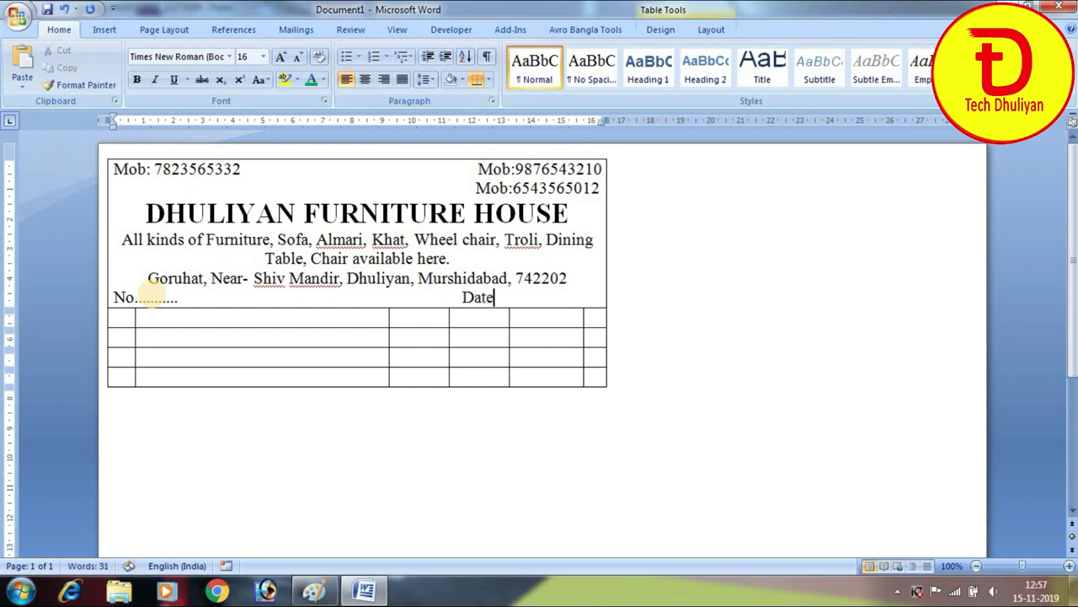
type(".......................")
key("Return")
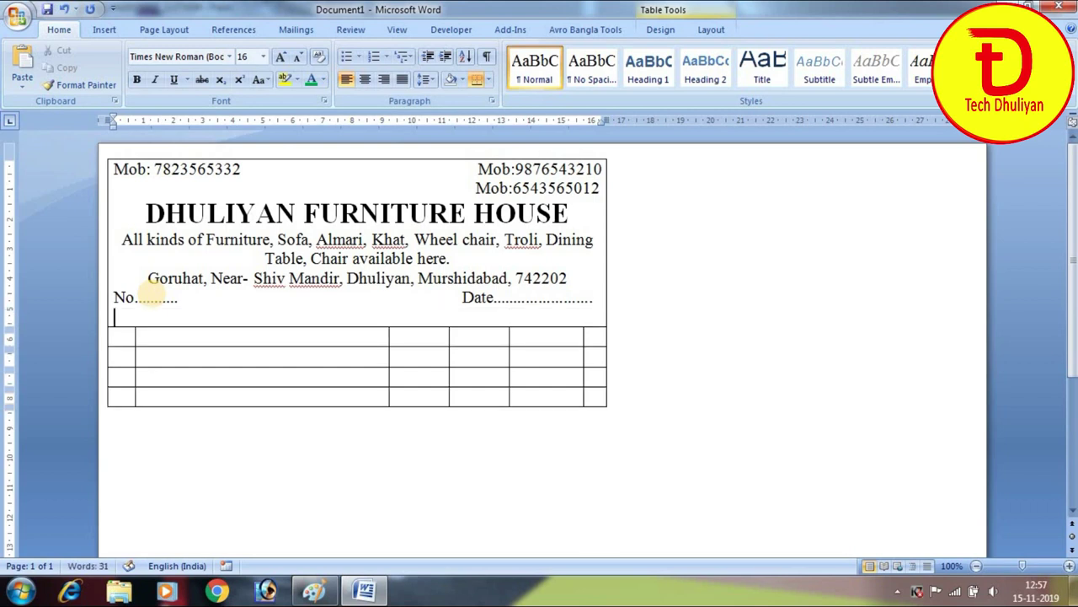
Shrink the furniture-list and address lines to 14 pt
left_click_drag(123, 239, 581, 280)
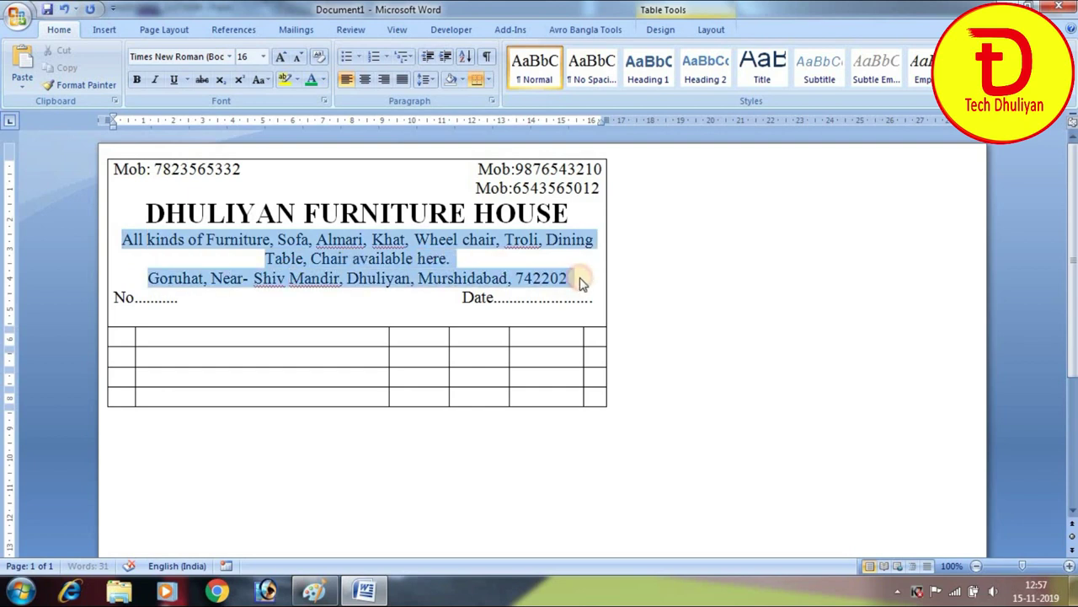
left_click(297, 56)
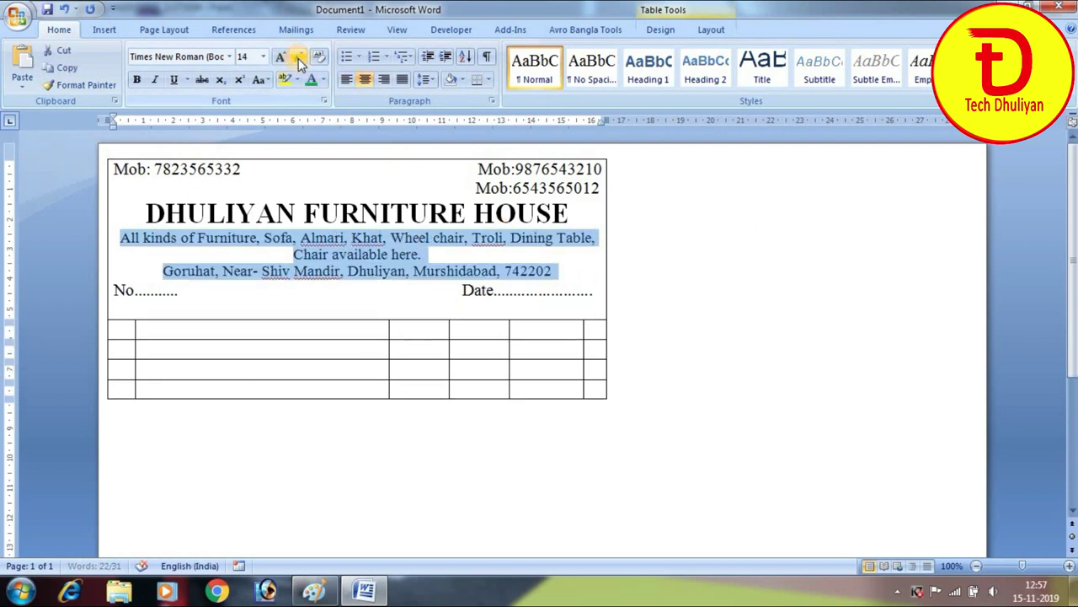
left_click(374, 291)
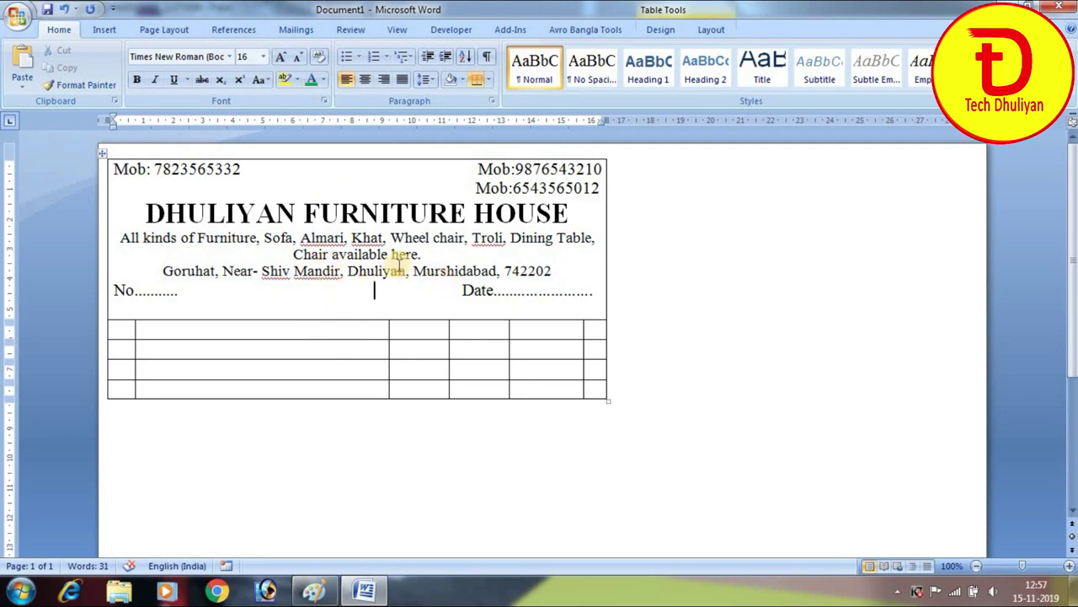
left_click(120, 309)
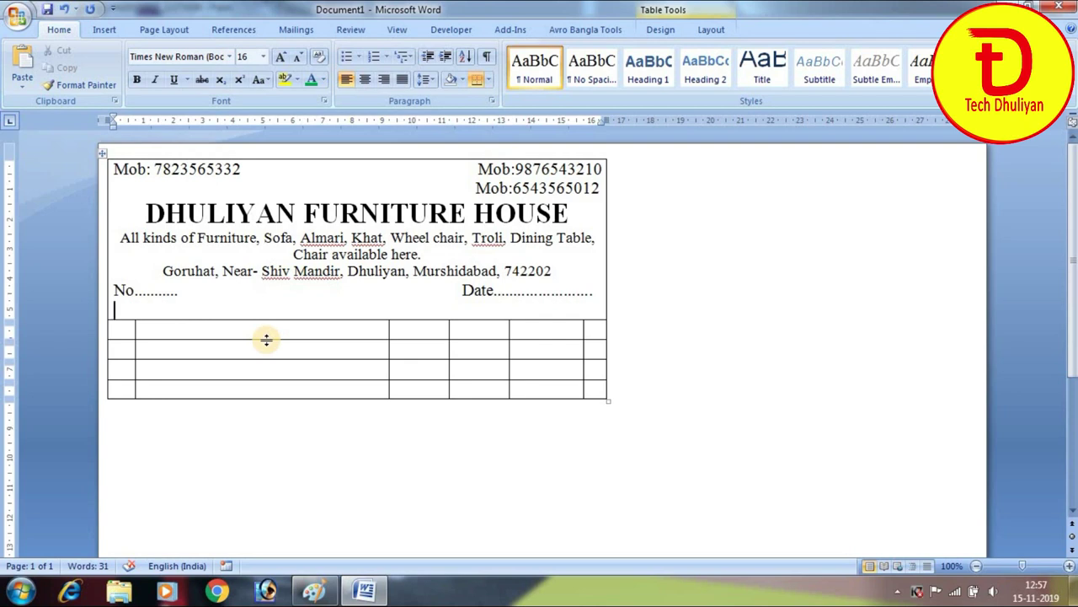
Type dotted 'Name' and 'Address' fill-in lines on separate lines under the Date line
type("Na")
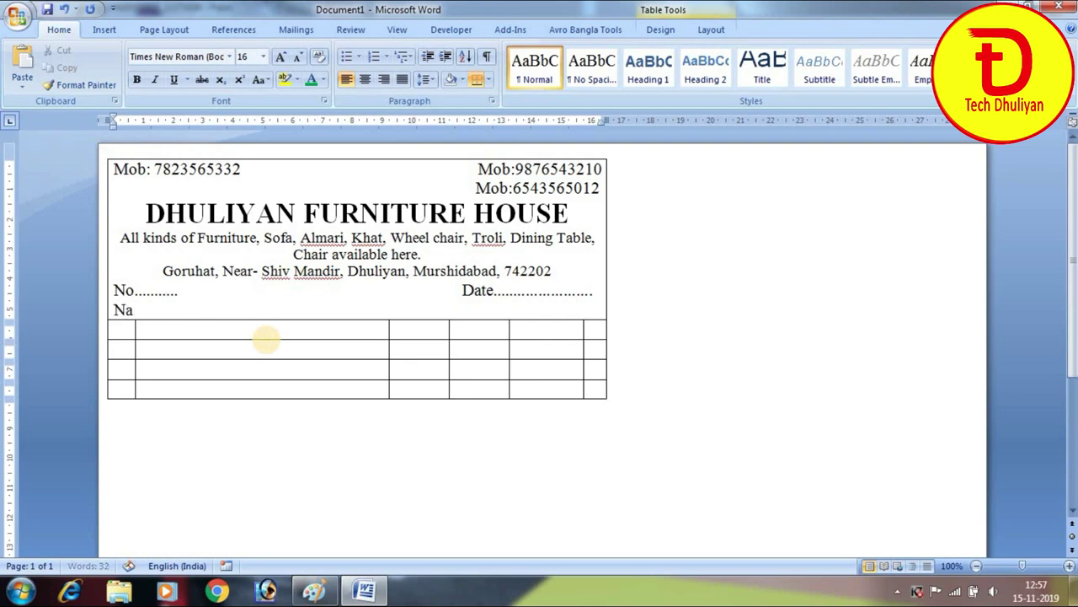
type("me........................")
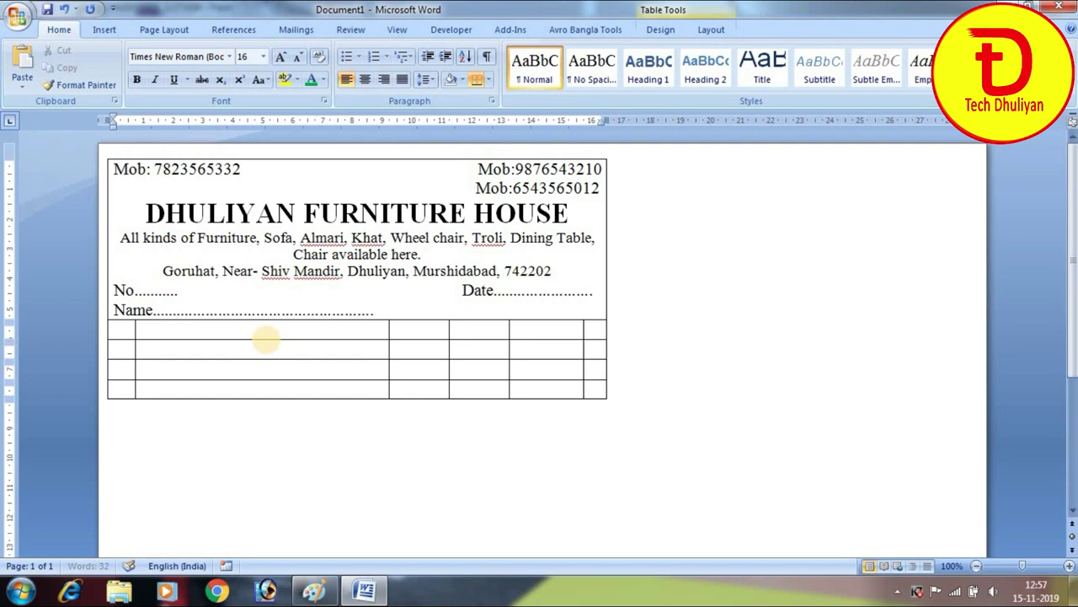
type(".................")
key("ctrl+z")
key("Return")
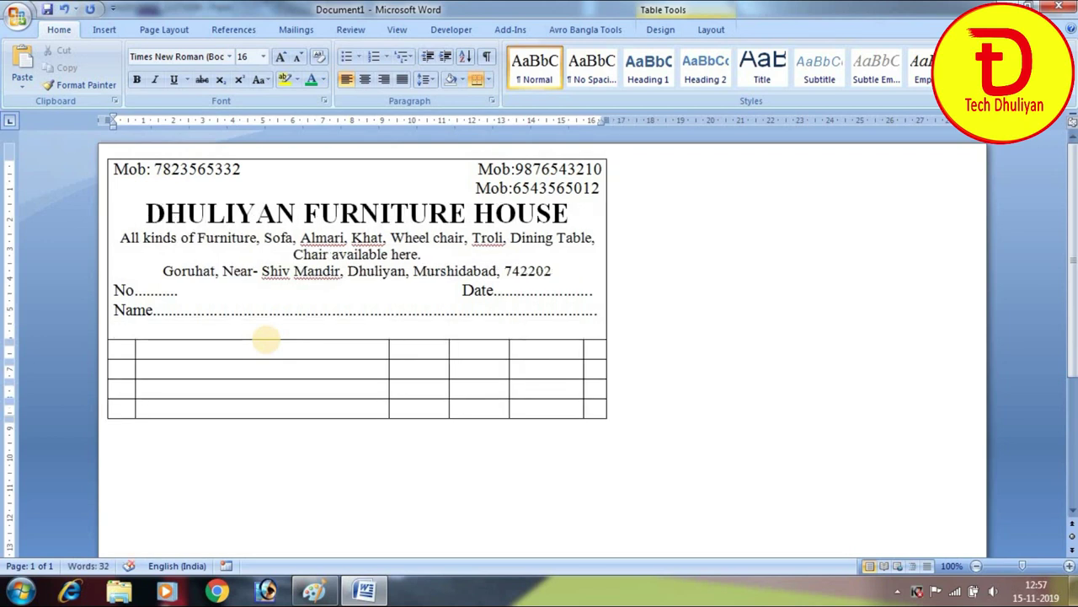
type("Address")
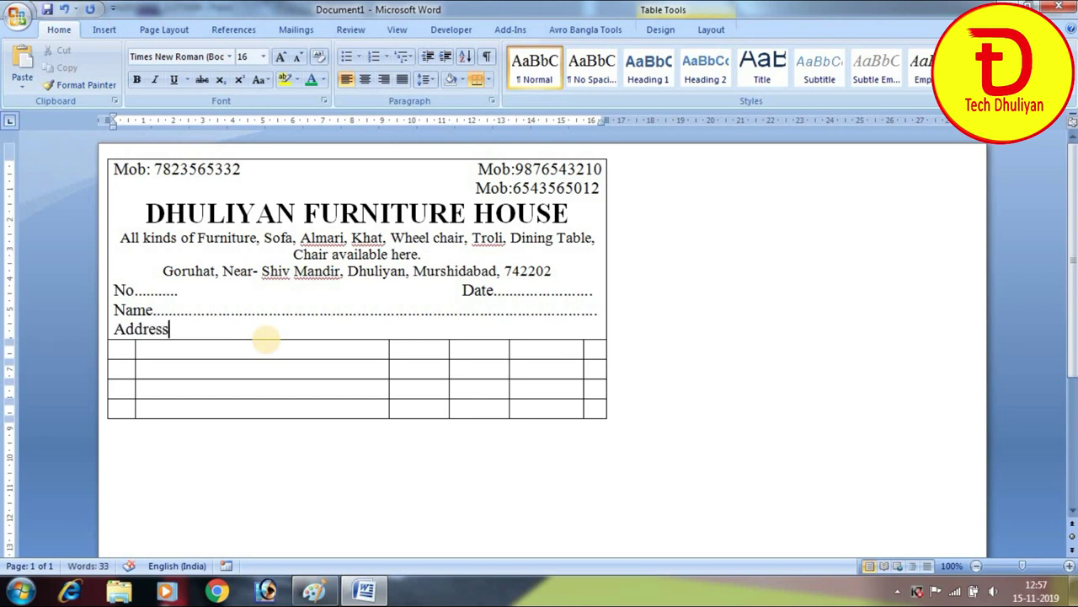
type("..........")
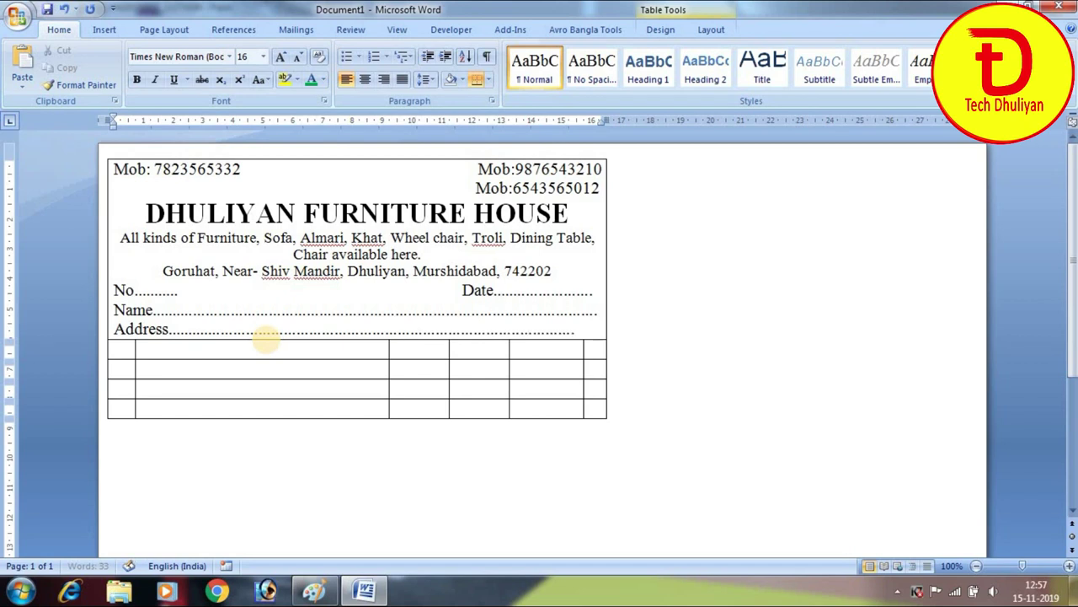
type("......")
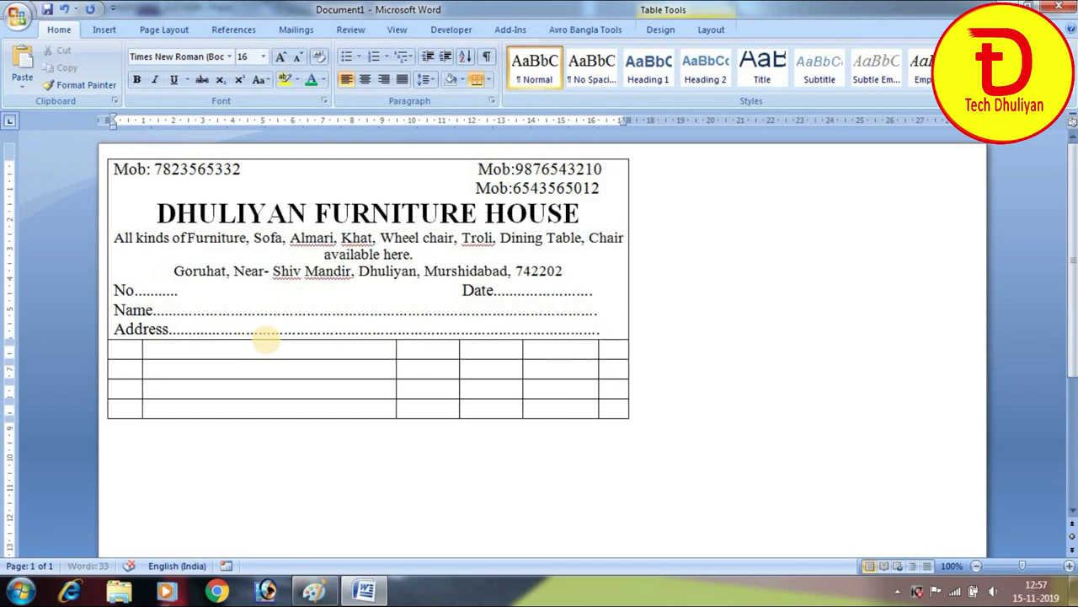
key("BackSpace")
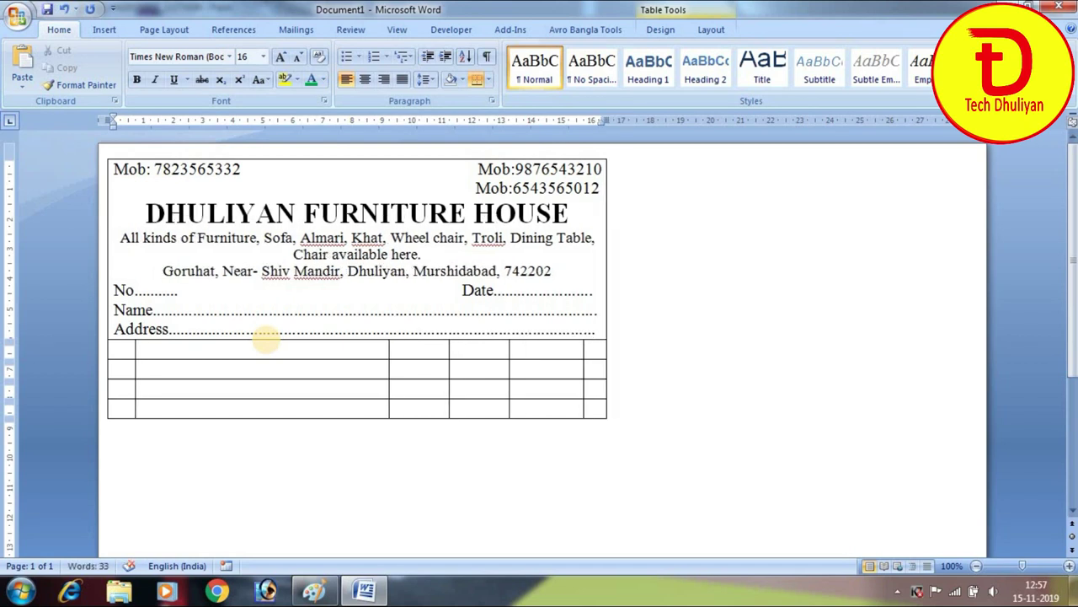
key("Return")
Add a dotted 'Customer Mobile No.' fill-in line below Address
type("///")
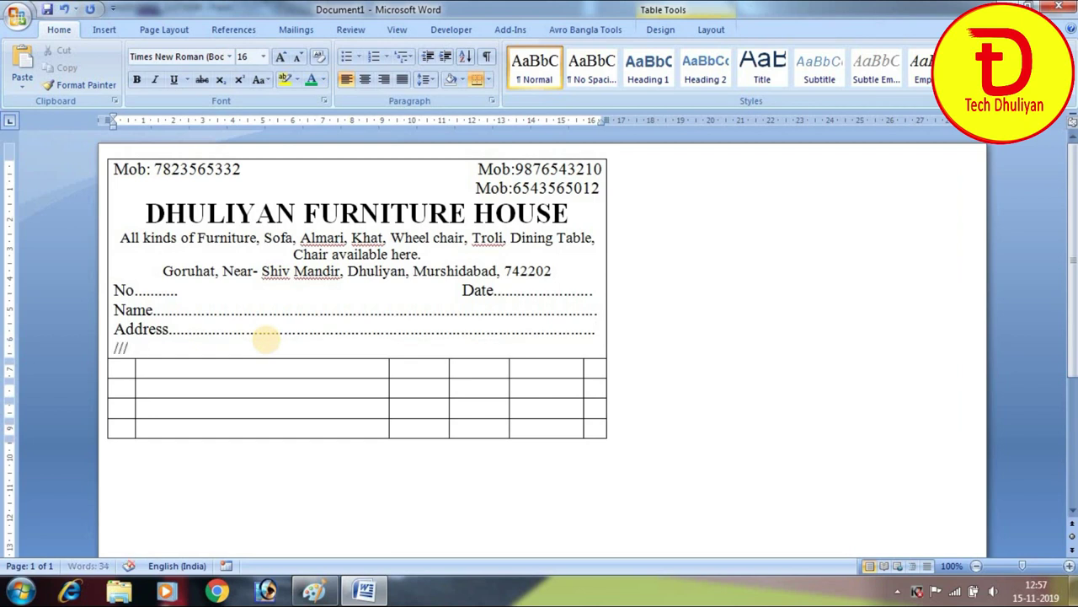
type("customer ")
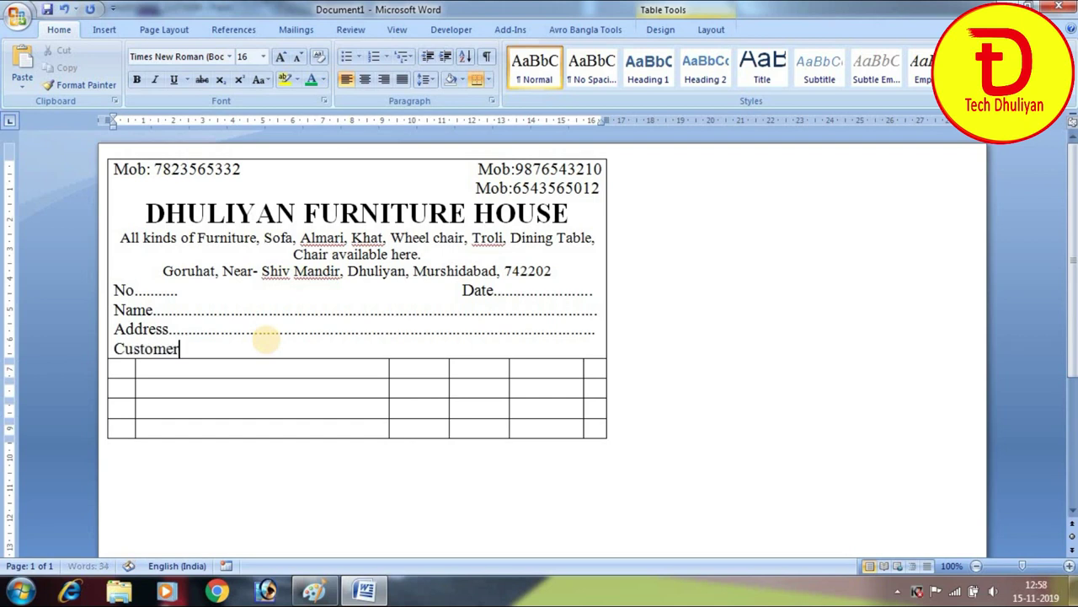
type("M")
key("BackSpace")
type("No...........................................................................")
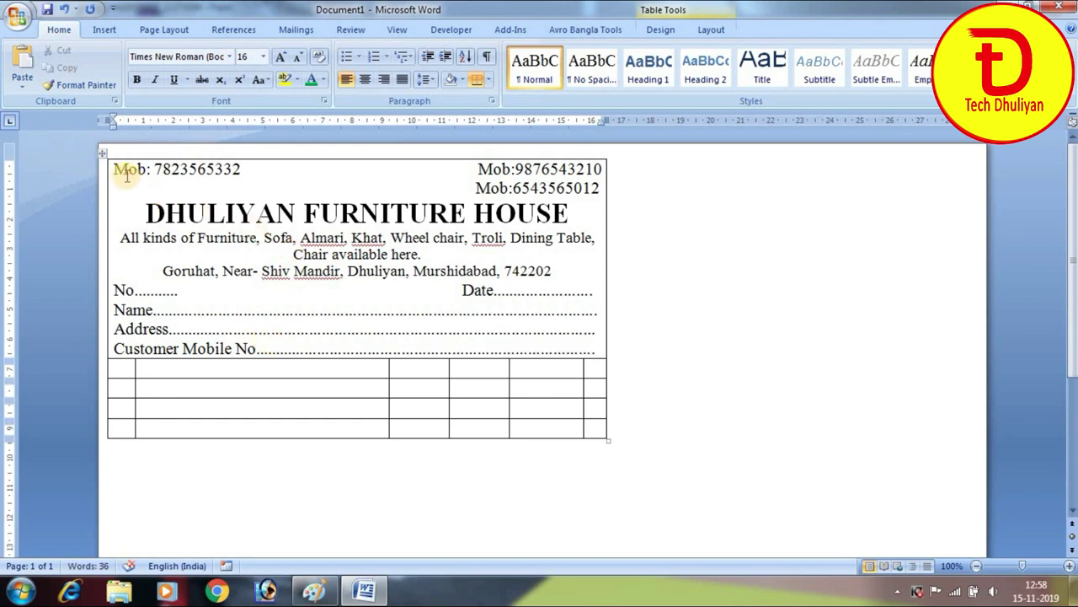
left_click_drag(118, 169, 570, 344)
left_click(565, 331)
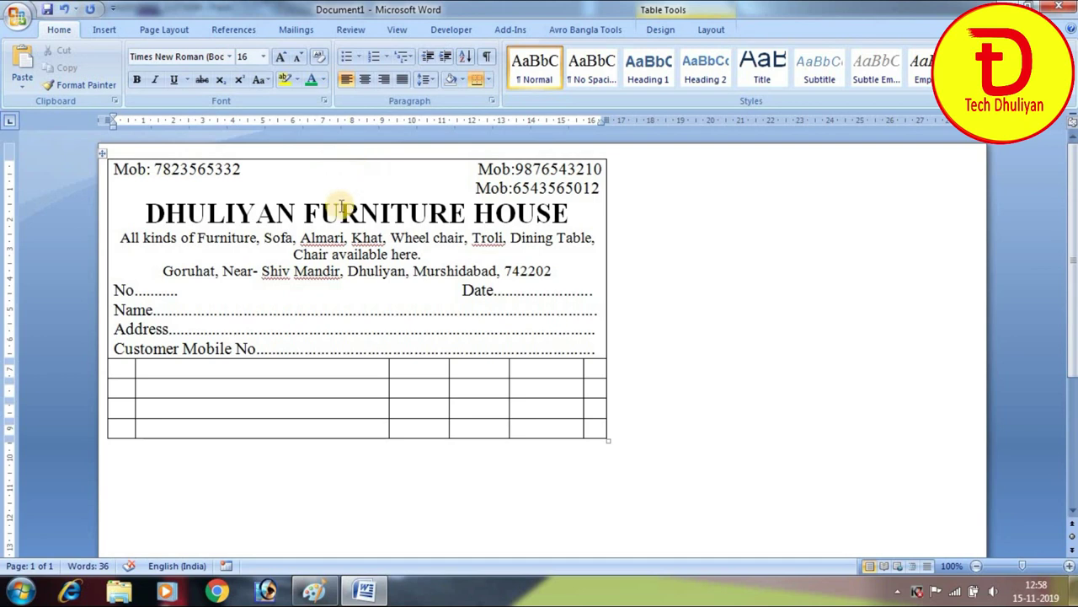
Draw a small rectangle at the top between the two mobile numbers
left_click(106, 31)
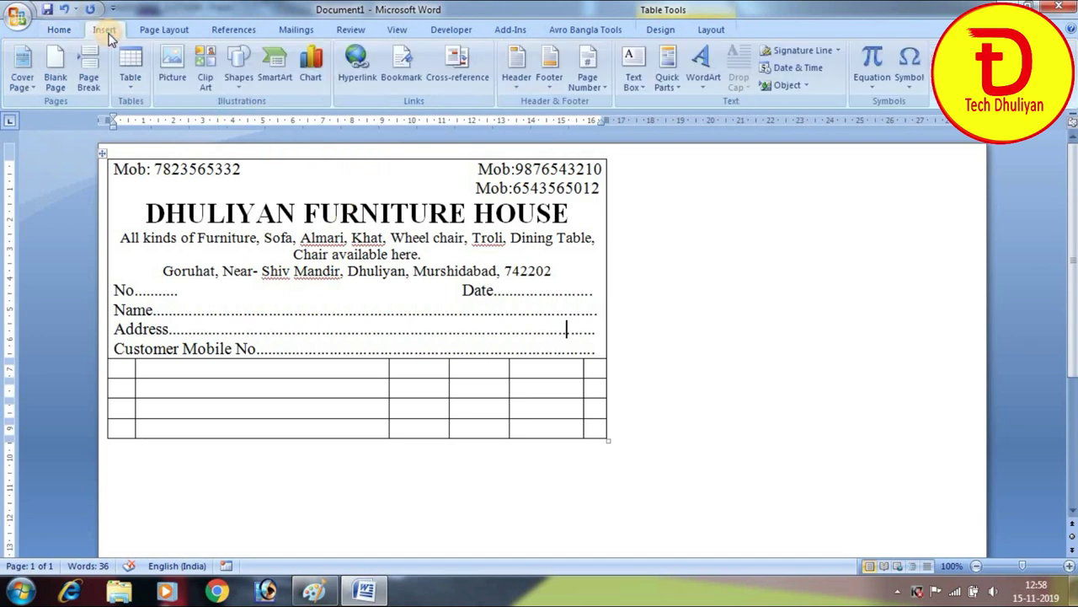
left_click(238, 72)
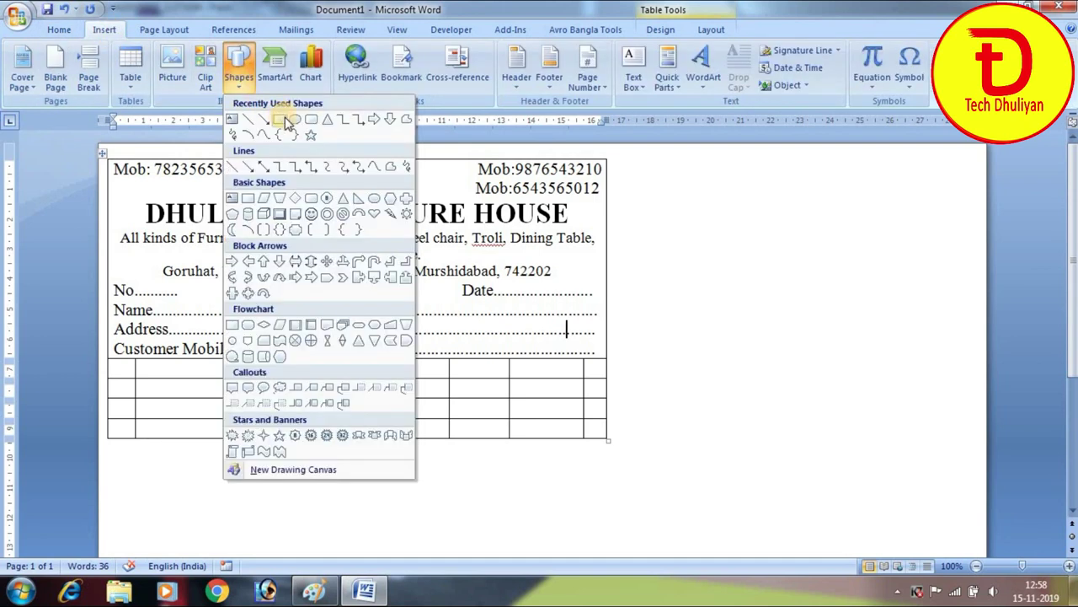
left_click(282, 122)
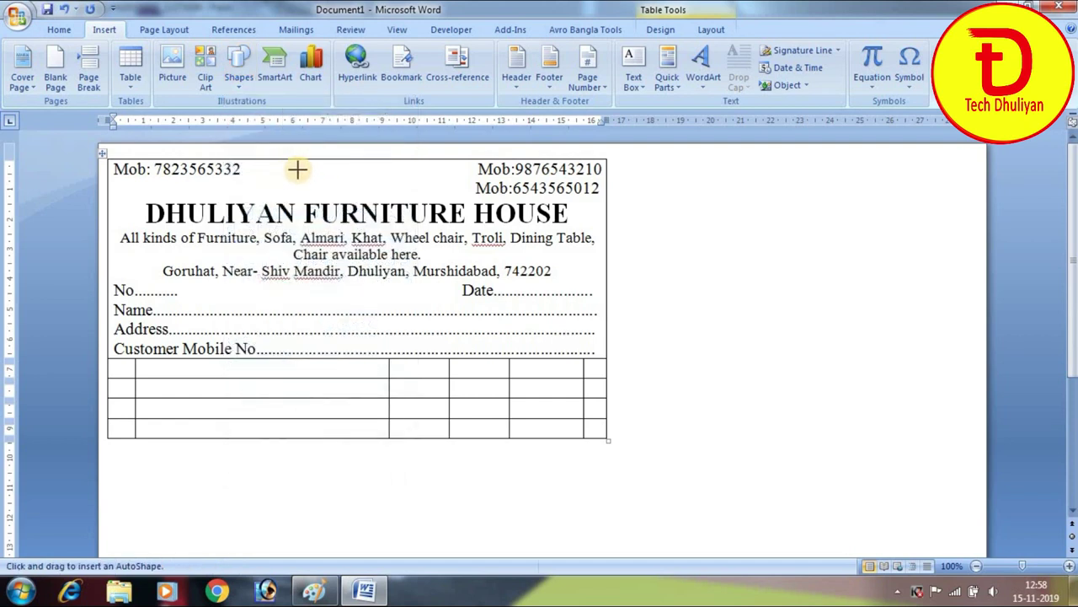
mouse_move(294, 165)
left_mouse_down()
mouse_move(322, 180)
mouse_move(402, 185)
left_mouse_up()
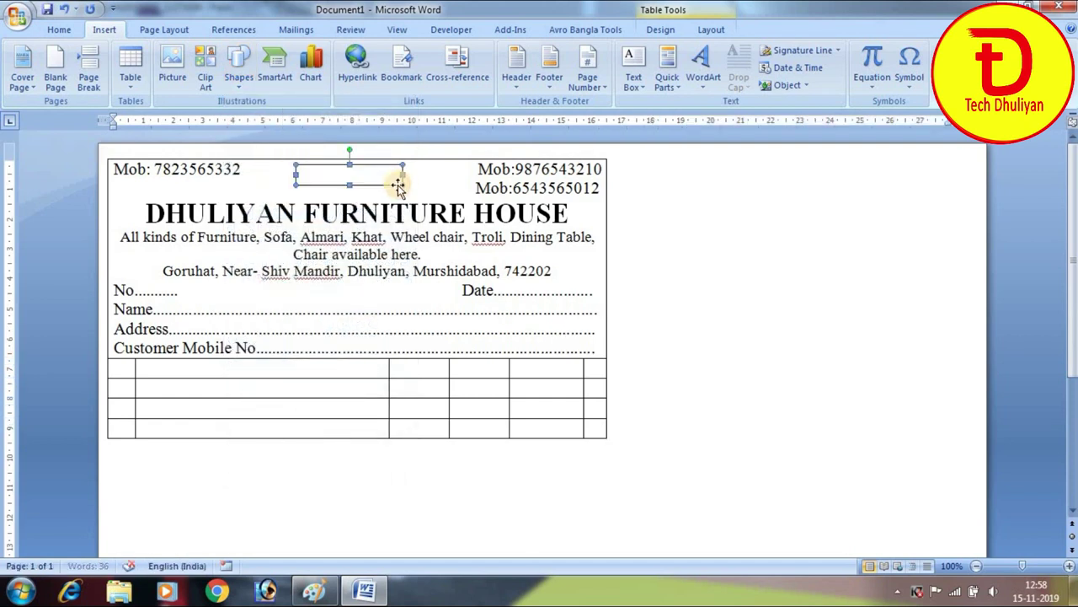
Fill the rectangle solid black, make it slightly taller and nudge it up
left_click(516, 52)
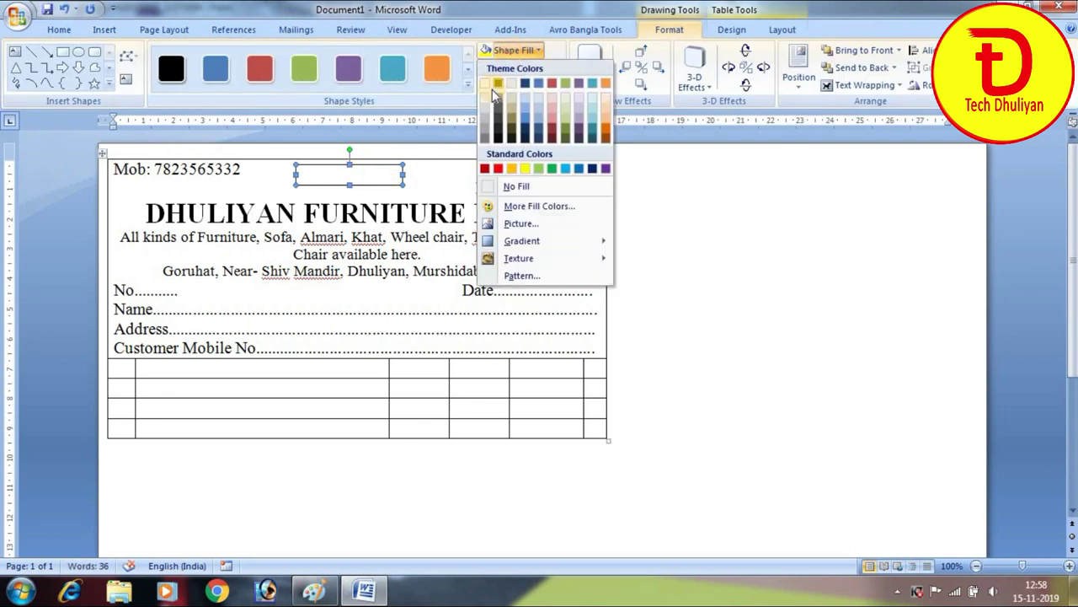
left_click(499, 81)
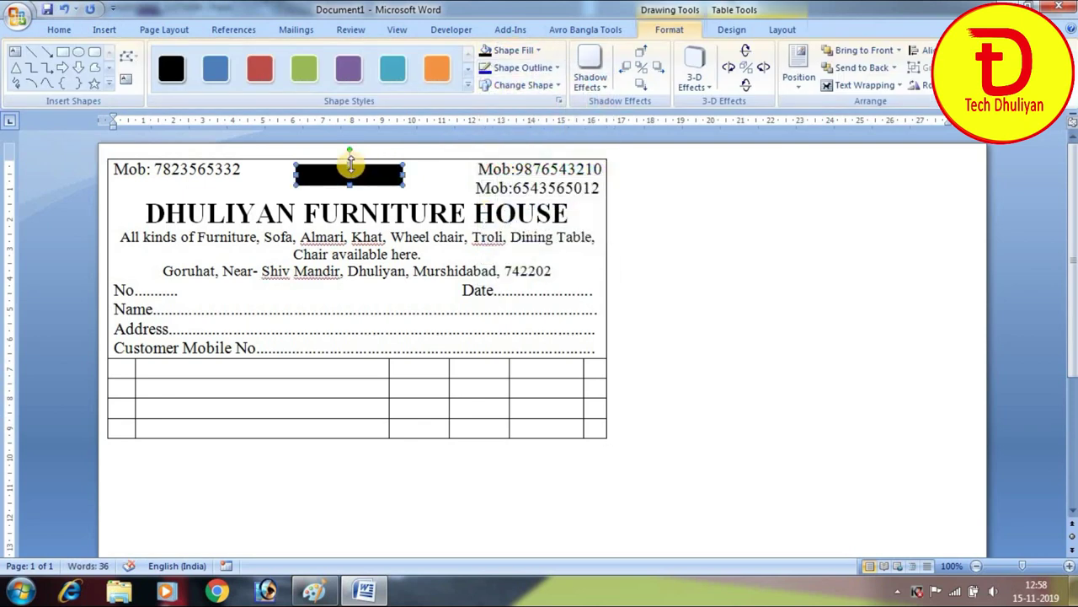
left_click_drag(351, 164, 351, 164)
key("Up")
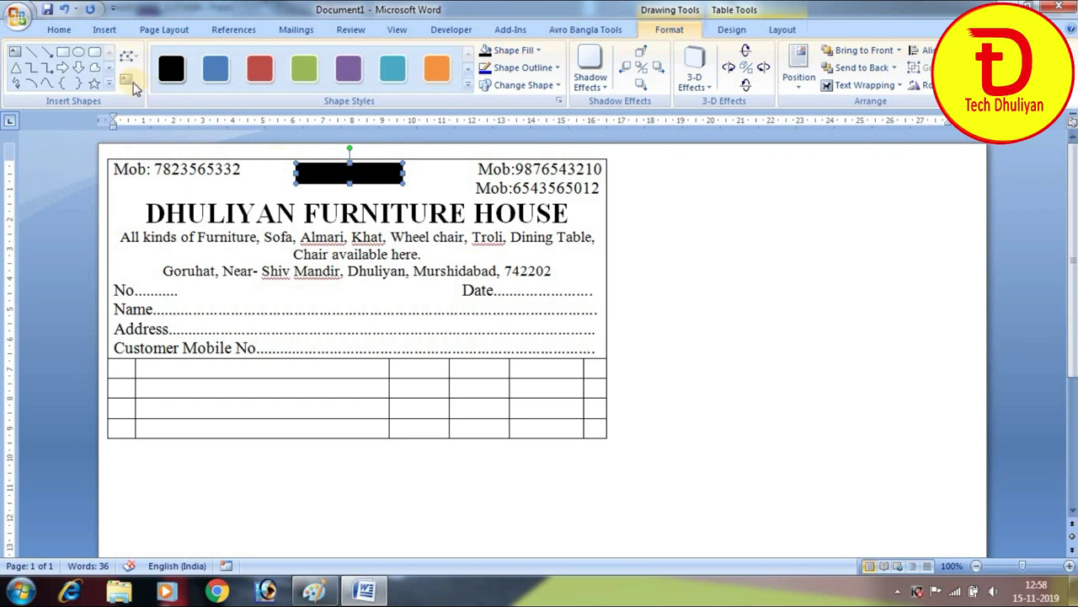
left_click(15, 57)
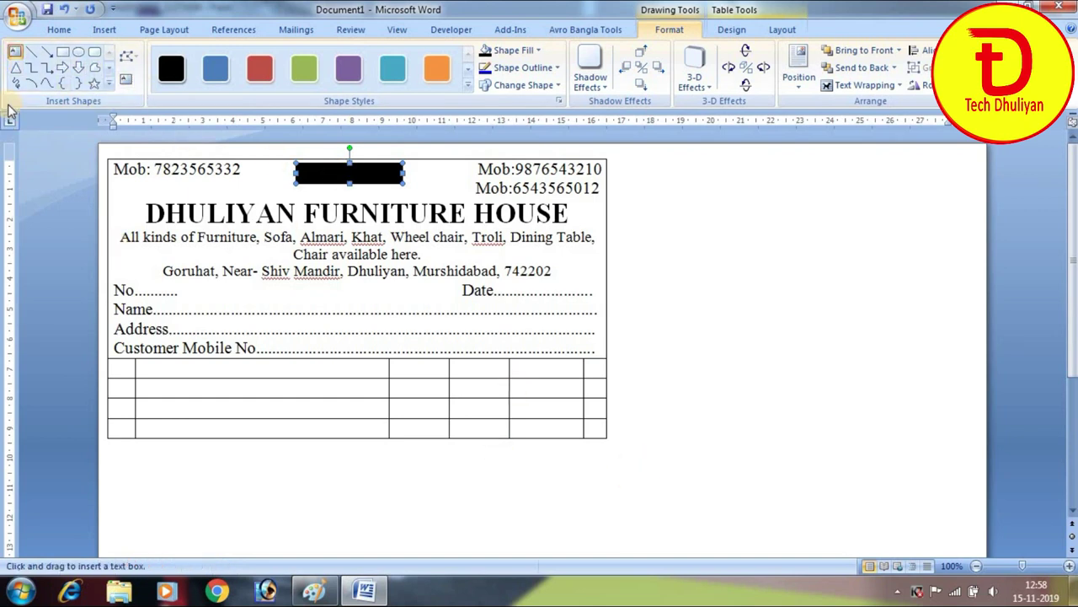
left_click(105, 30)
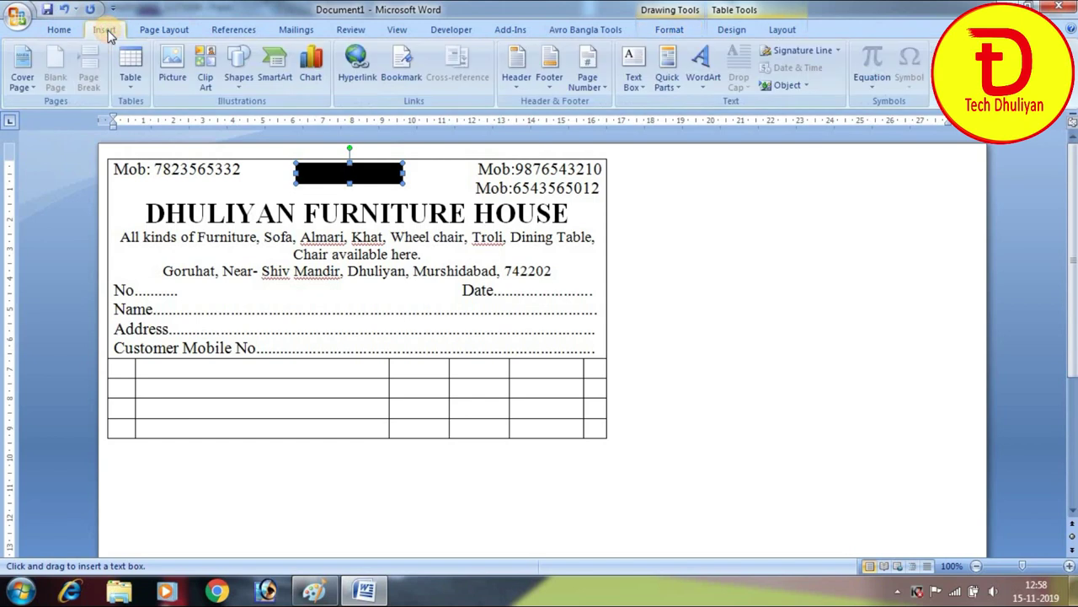
left_click(239, 66)
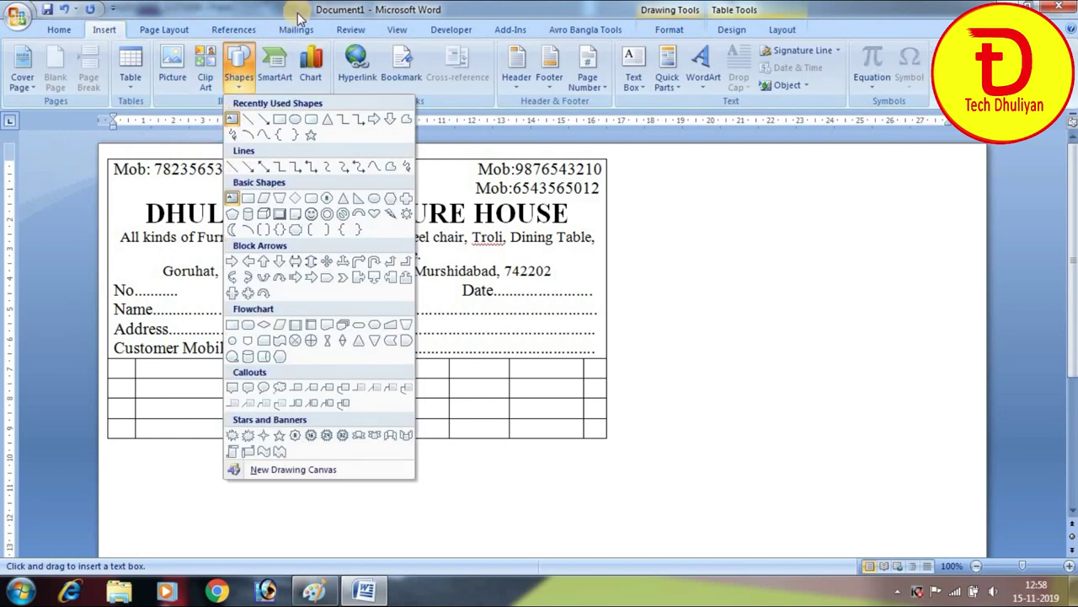
Draw a text box reading 'Cash Memo' and shrink it to fit the words
key("Escape")
left_click_drag(296, 476, 456, 505)
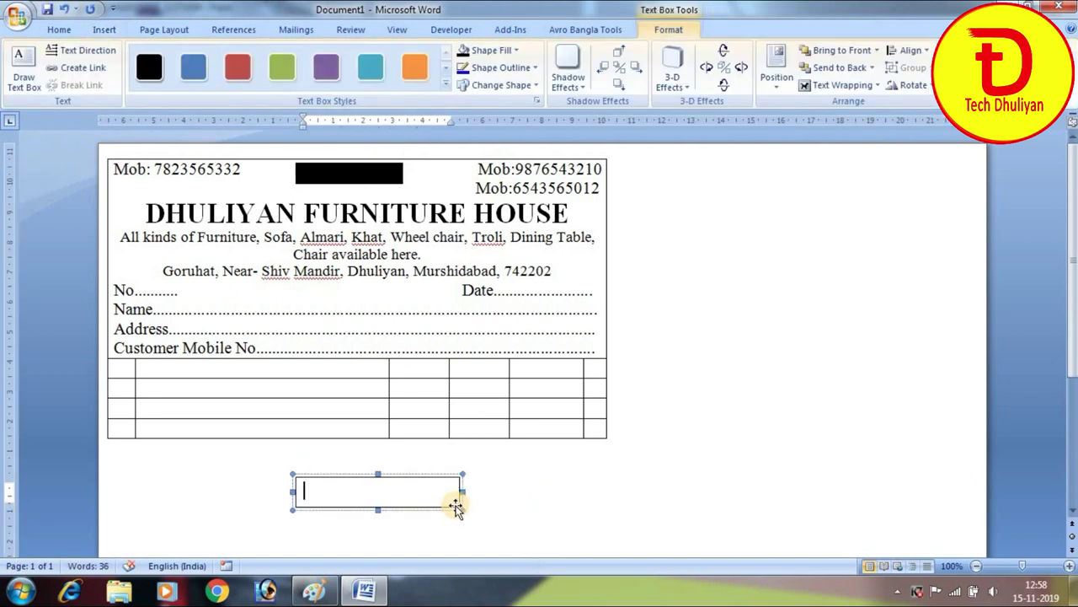
type("Cash Memo")
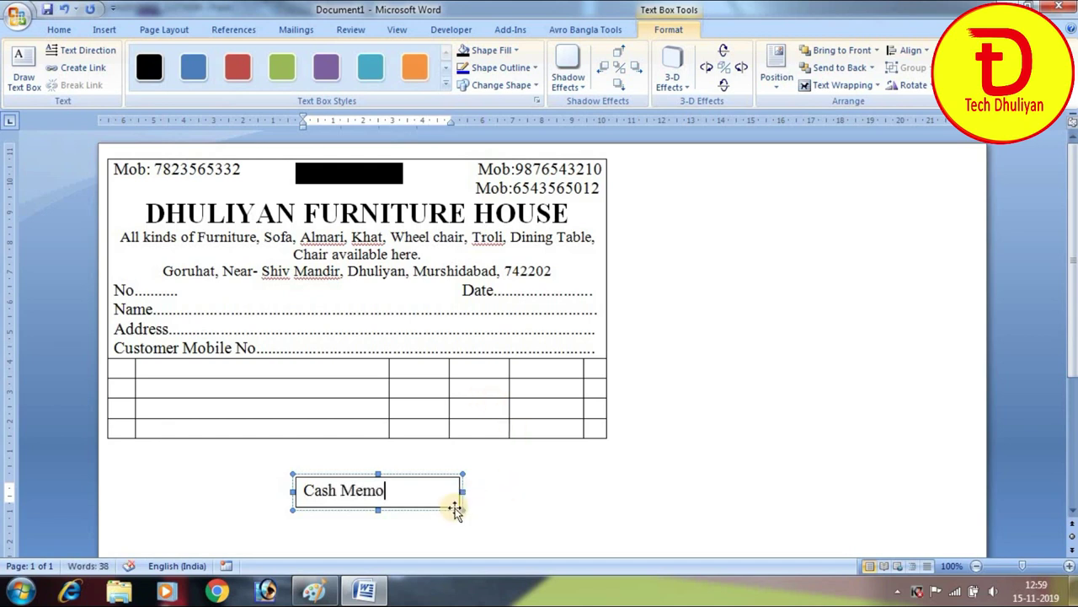
left_click_drag(462, 509, 404, 501)
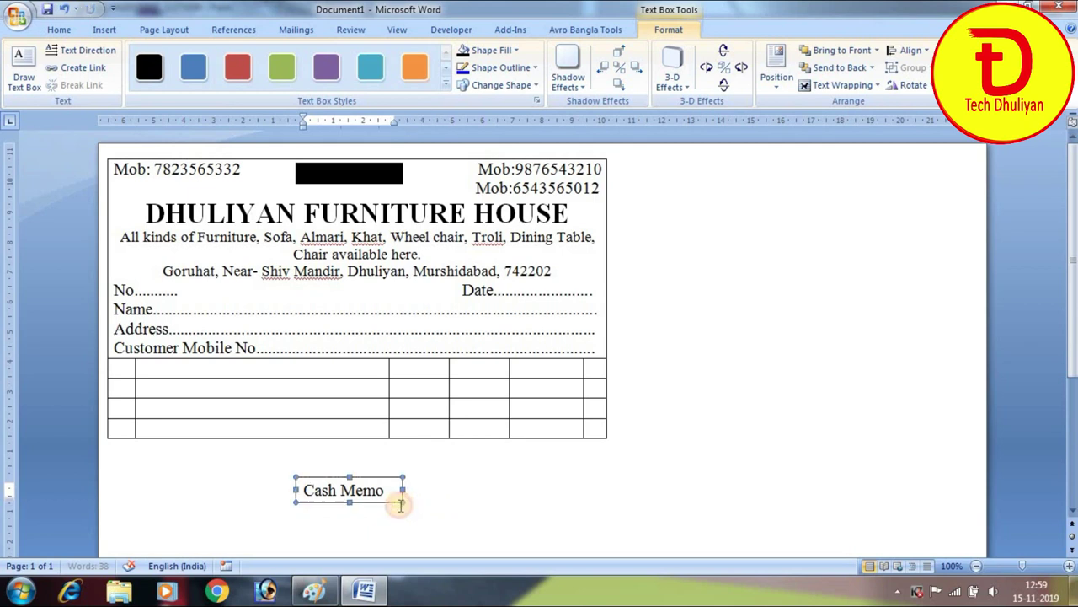
Give the Cash Memo box No Fill and No Outline
left_click(498, 51)
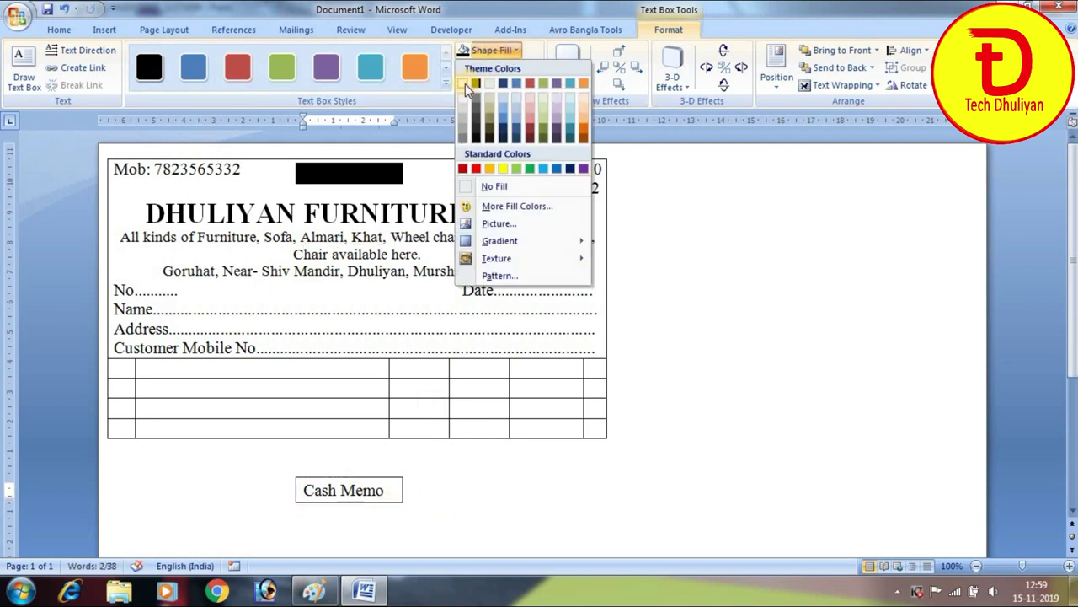
left_click(489, 136)
left_click(497, 51)
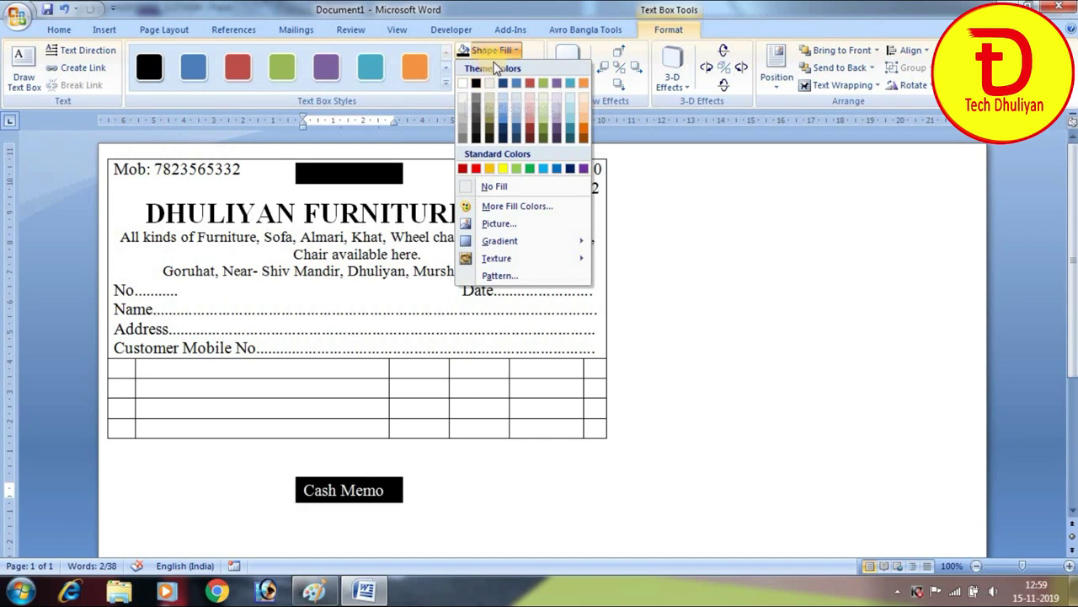
left_click(484, 187)
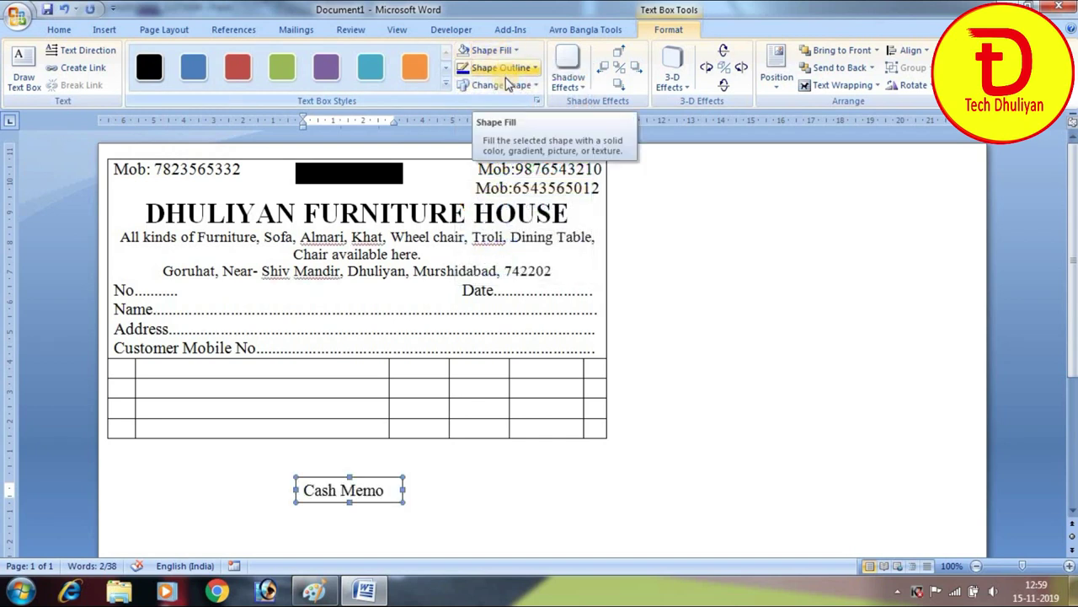
left_click(505, 68)
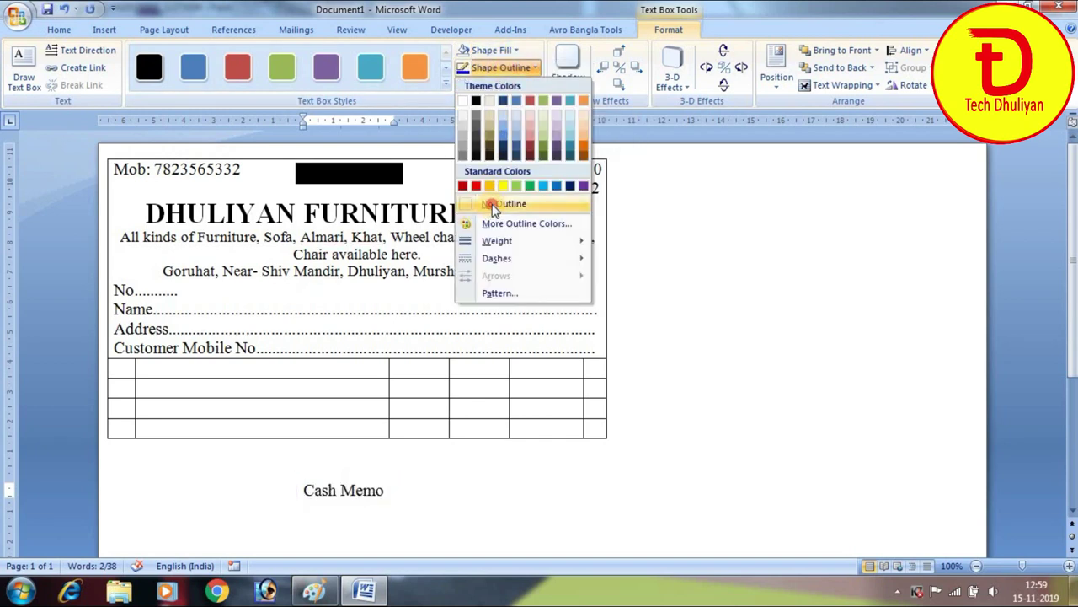
left_click(494, 207)
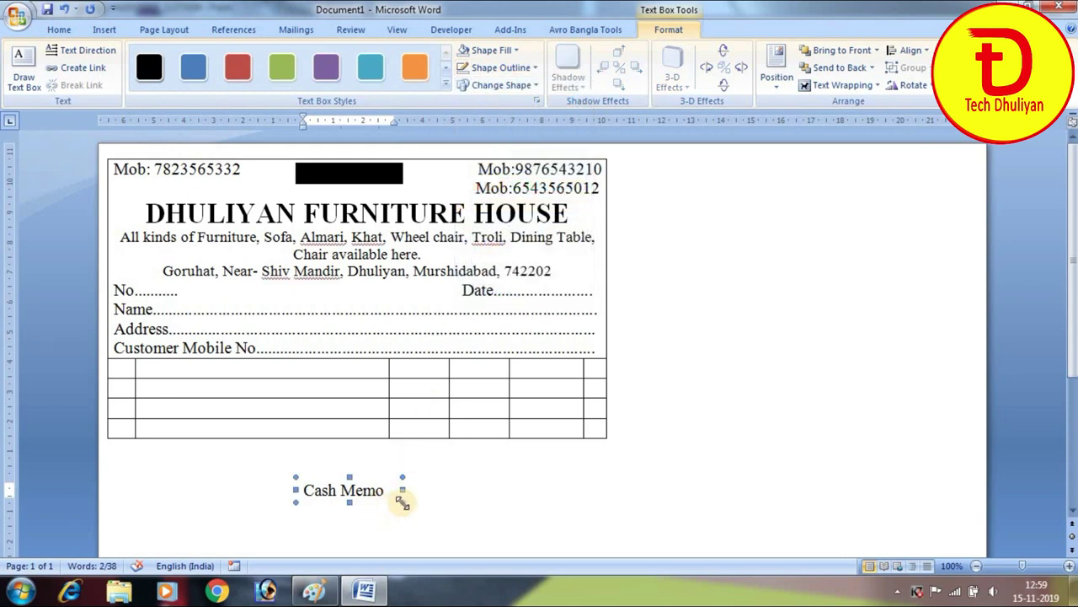
Position the Cash Memo box on the black rectangle and select it as an object
left_click(378, 506)
left_click(385, 494)
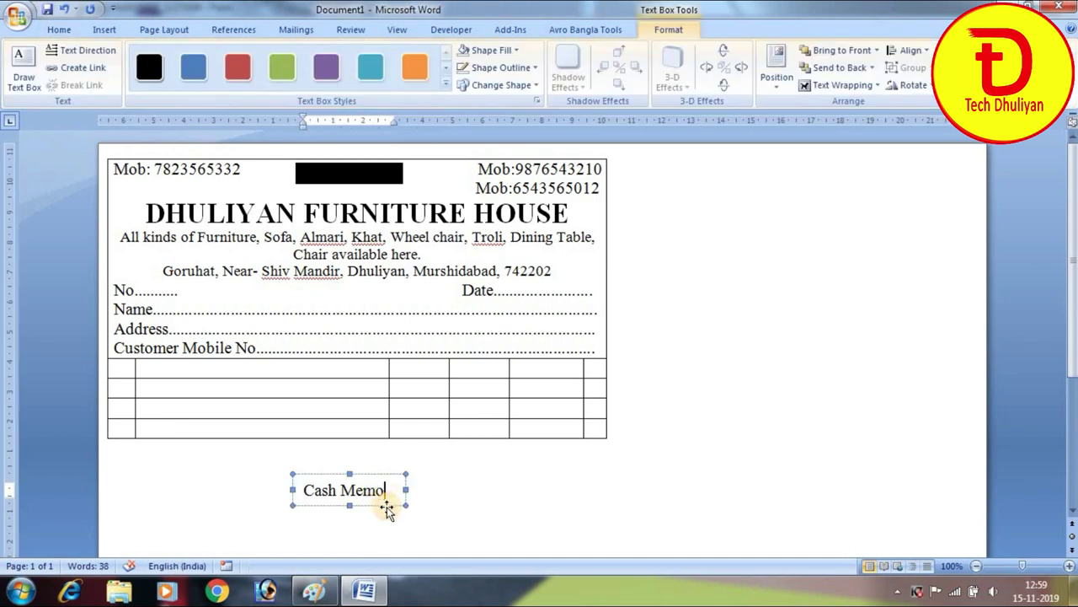
left_click(390, 184)
left_click(390, 183)
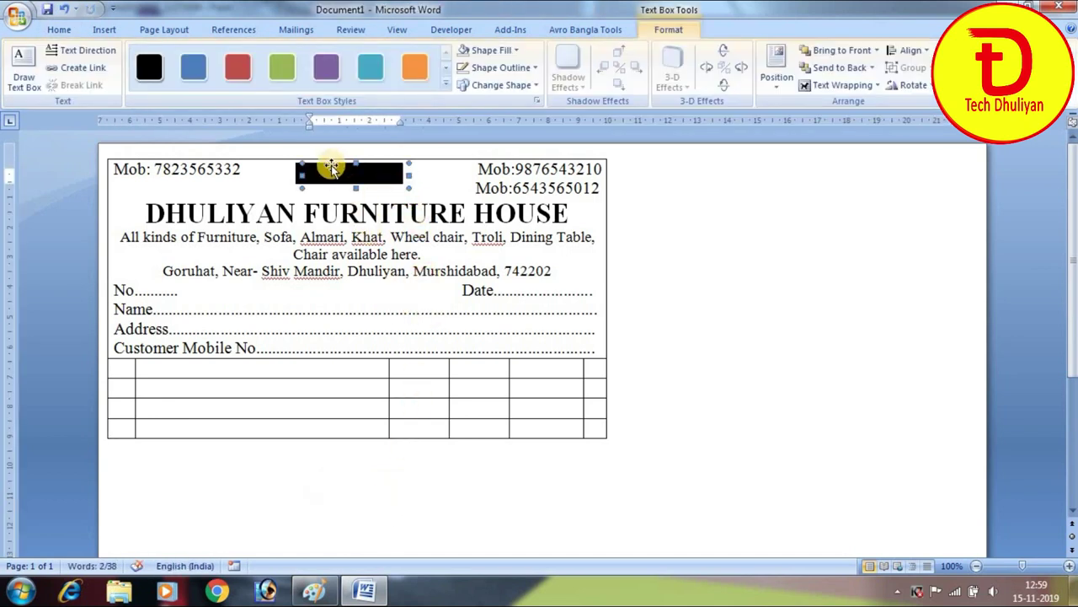
Set the Cash Memo text box's font colour to White
left_click(59, 30)
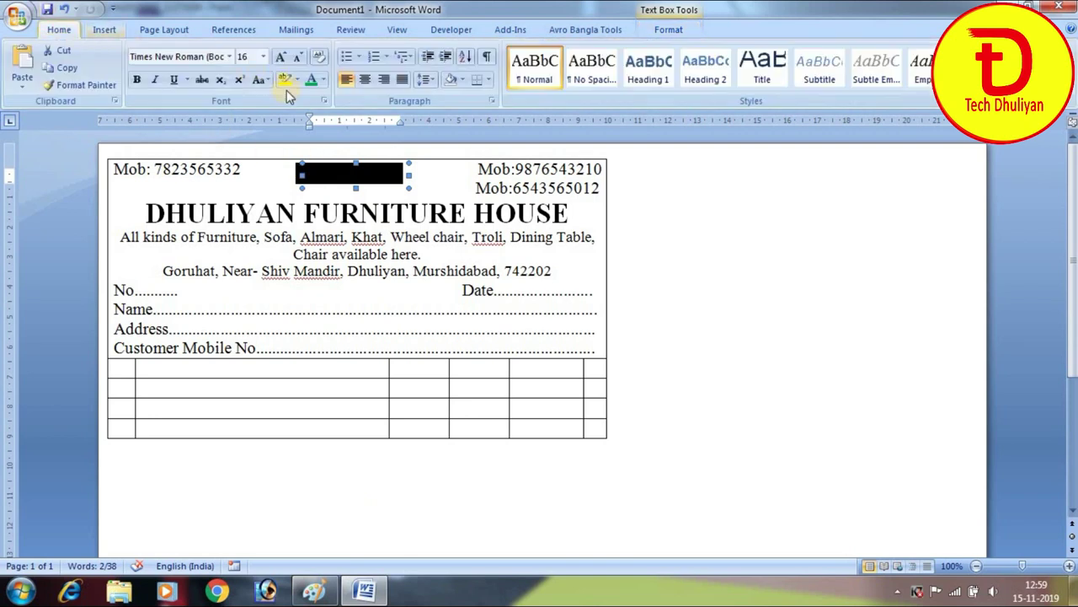
left_click(323, 81)
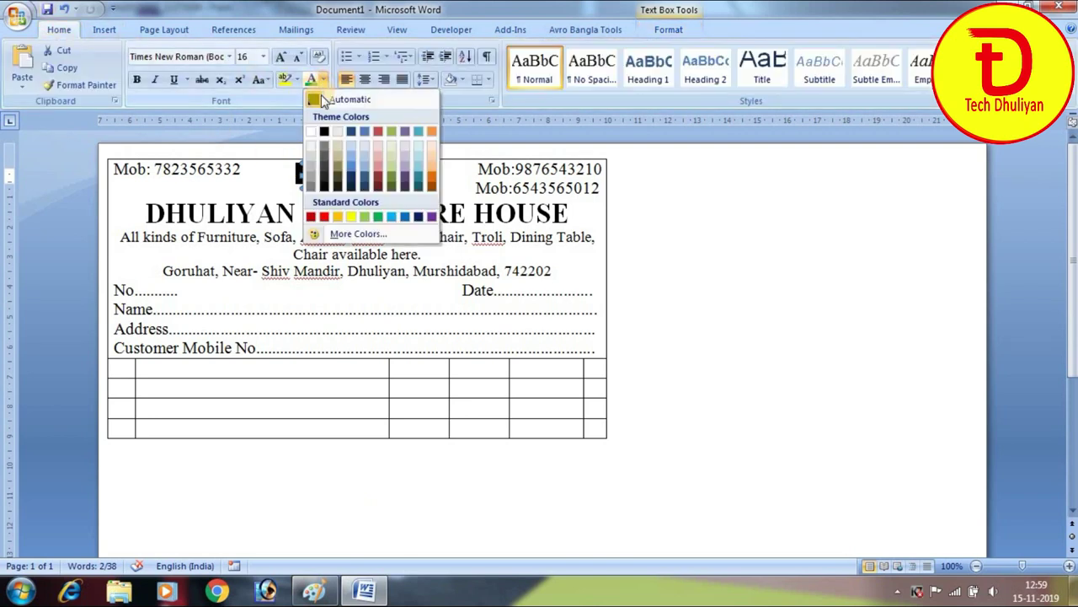
left_click(312, 133)
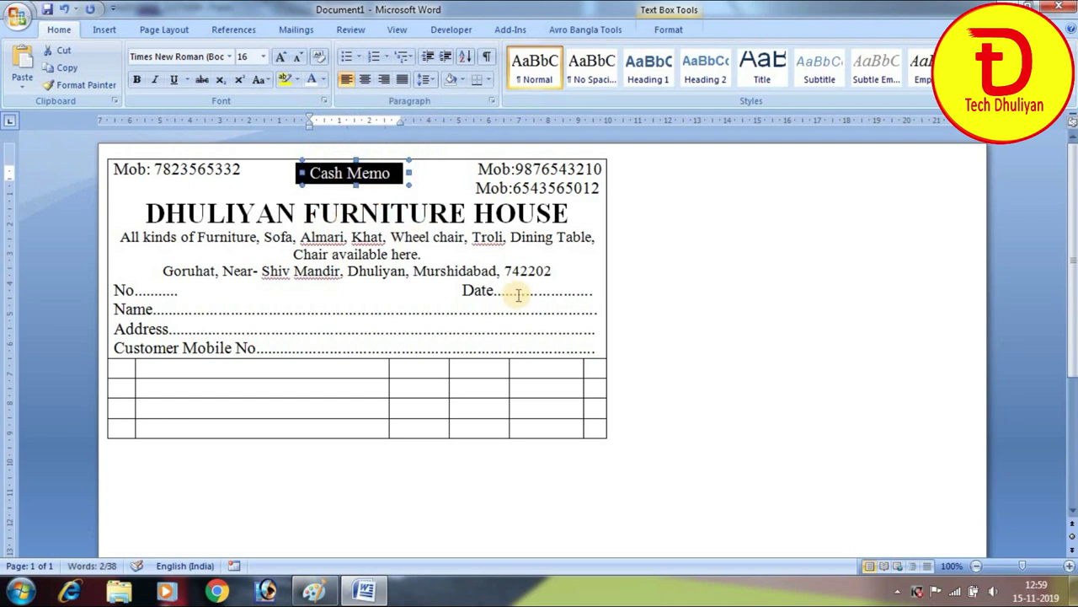
left_click(377, 309)
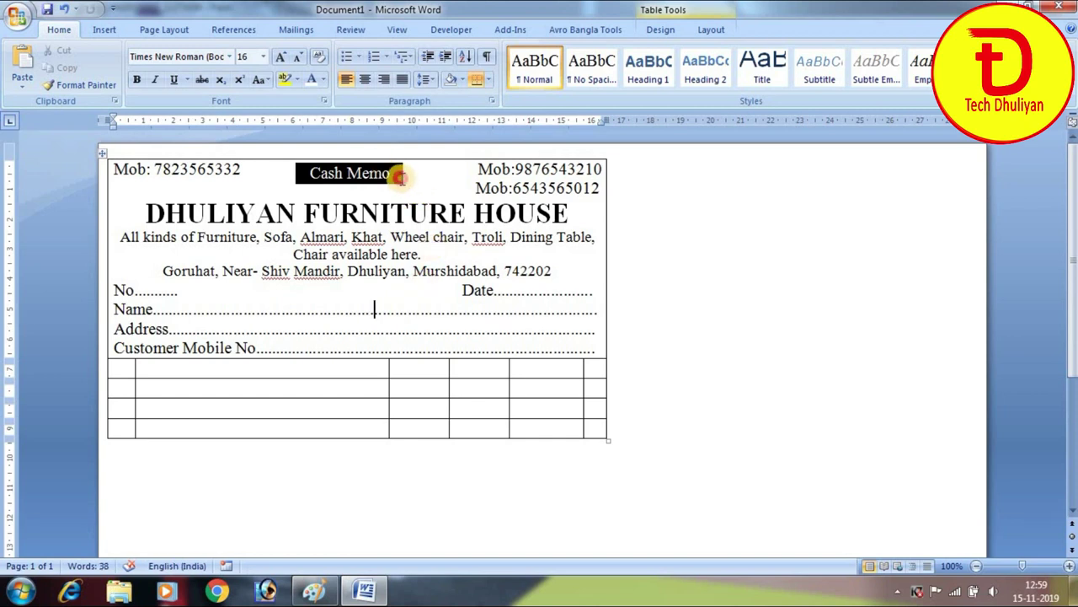
left_click(402, 175)
left_click(428, 179)
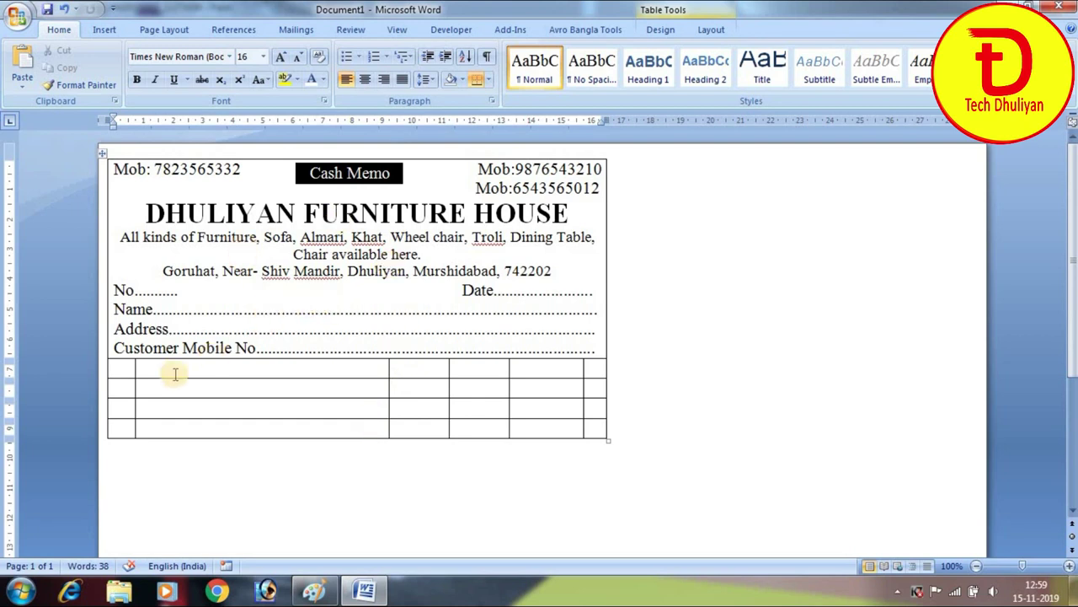
Type the 'SL' and 'Description of Goods' headings and centre the header text
left_click(119, 372)
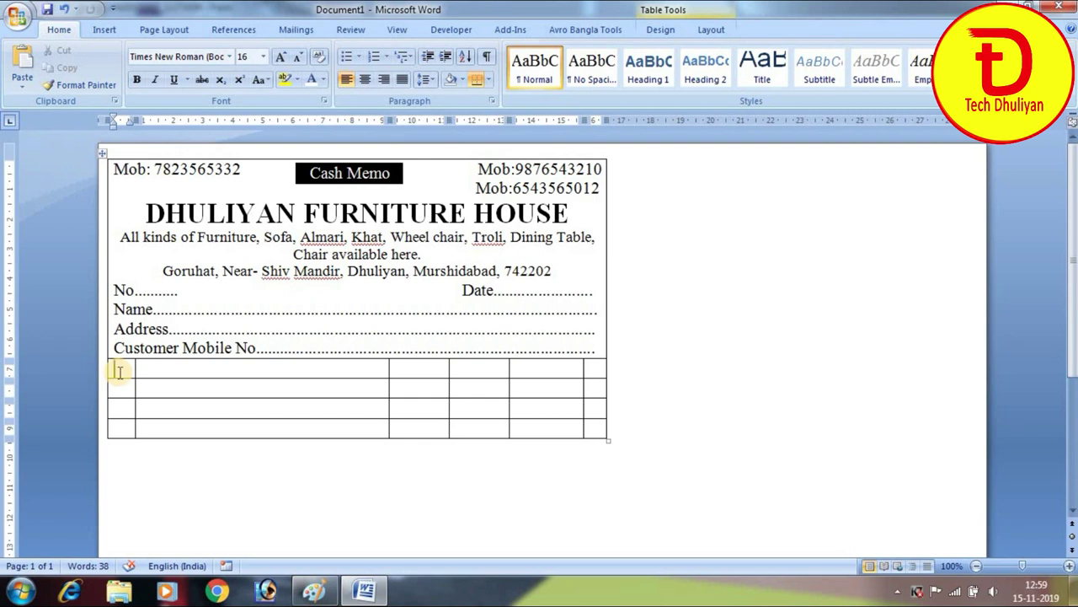
type("SL")
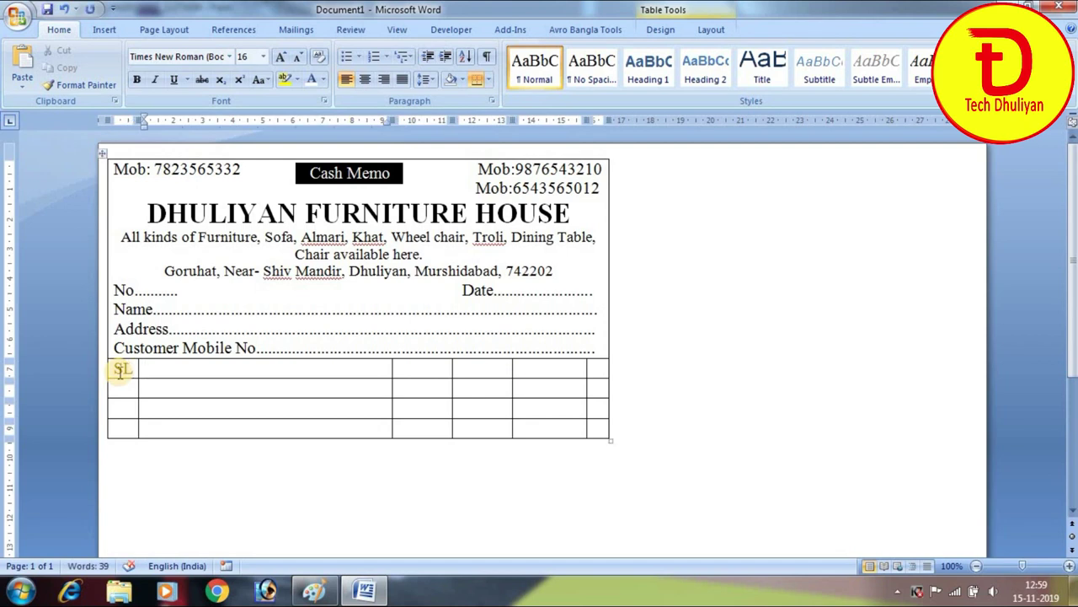
type(" D")
type("escri")
key("BackSpace")
type("cr")
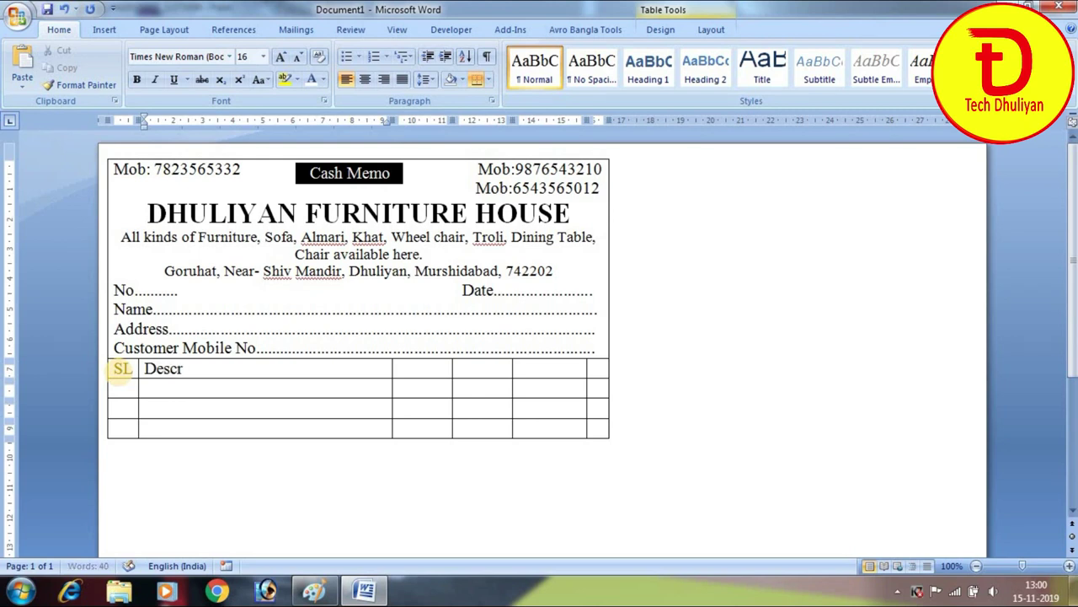
type("iption of Goods")
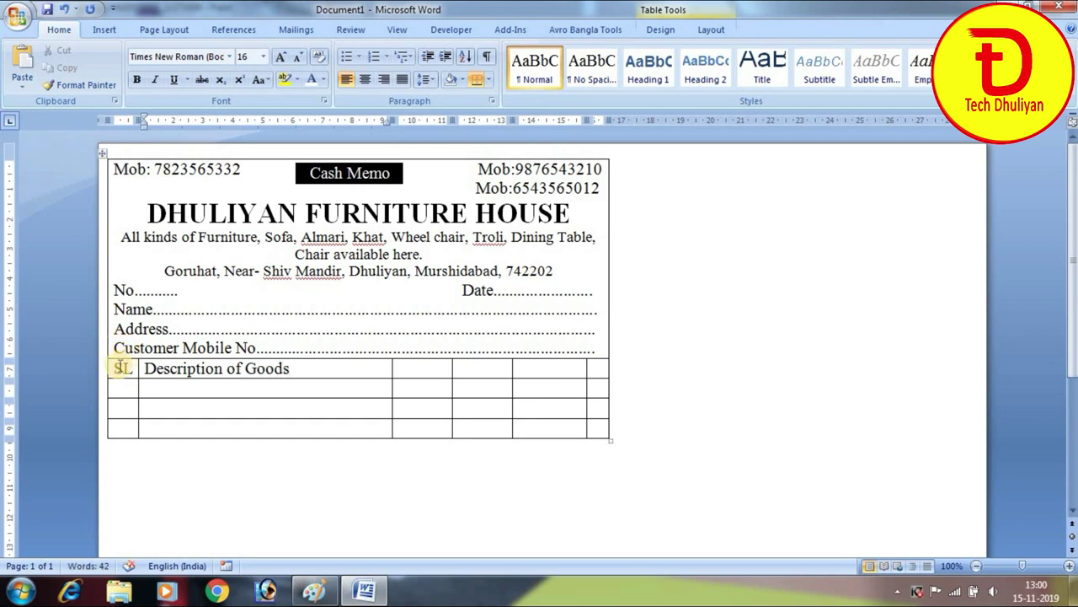
left_click_drag(145, 368, 578, 367)
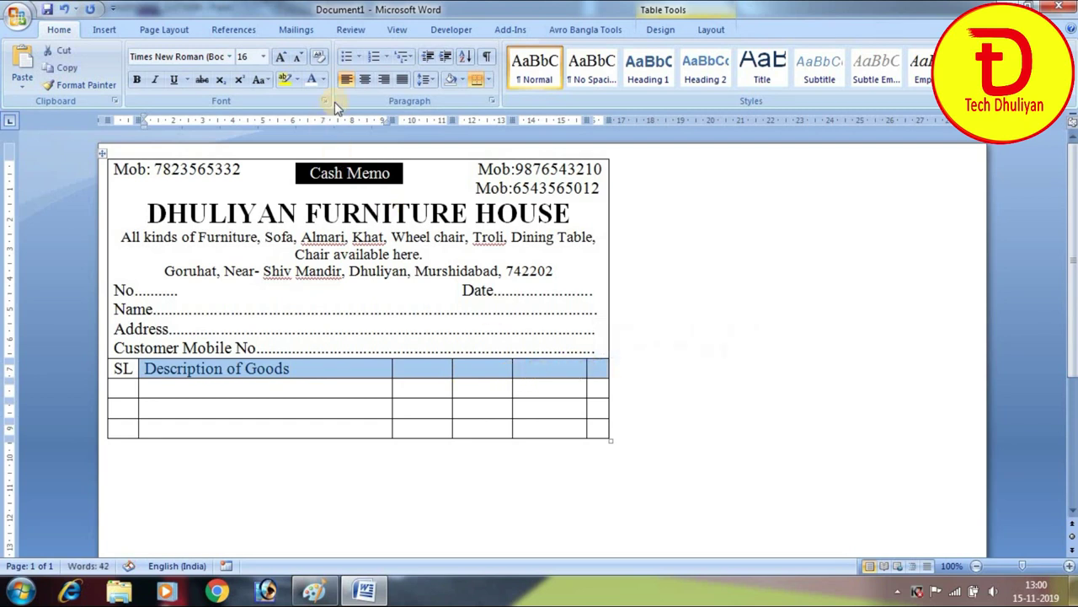
left_click(364, 80)
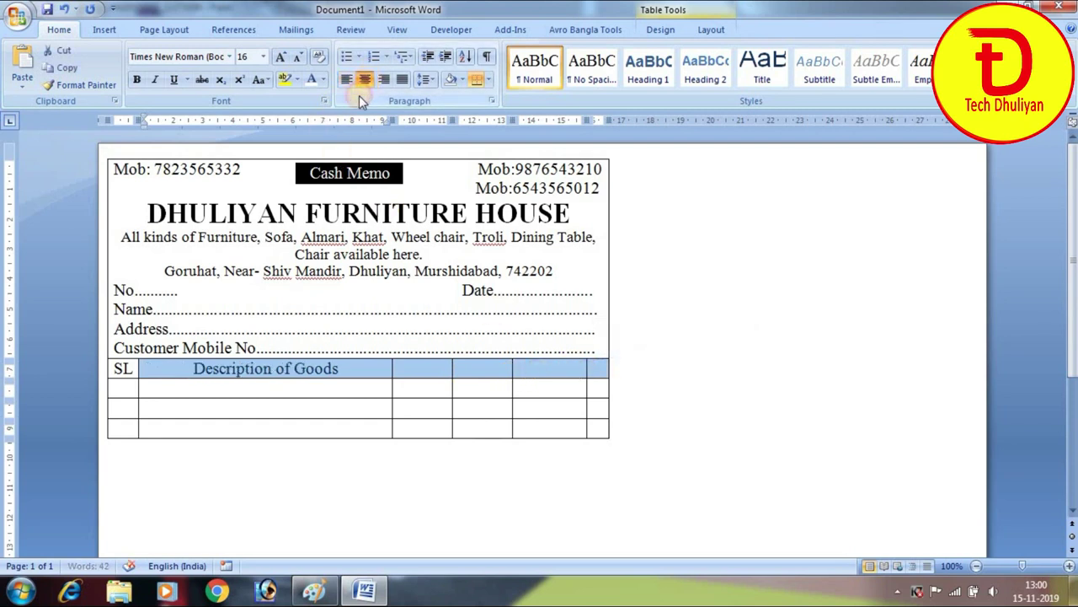
Add the 'Qnty.' and 'Rate' column headings
left_click(422, 368)
type("Qnty.")
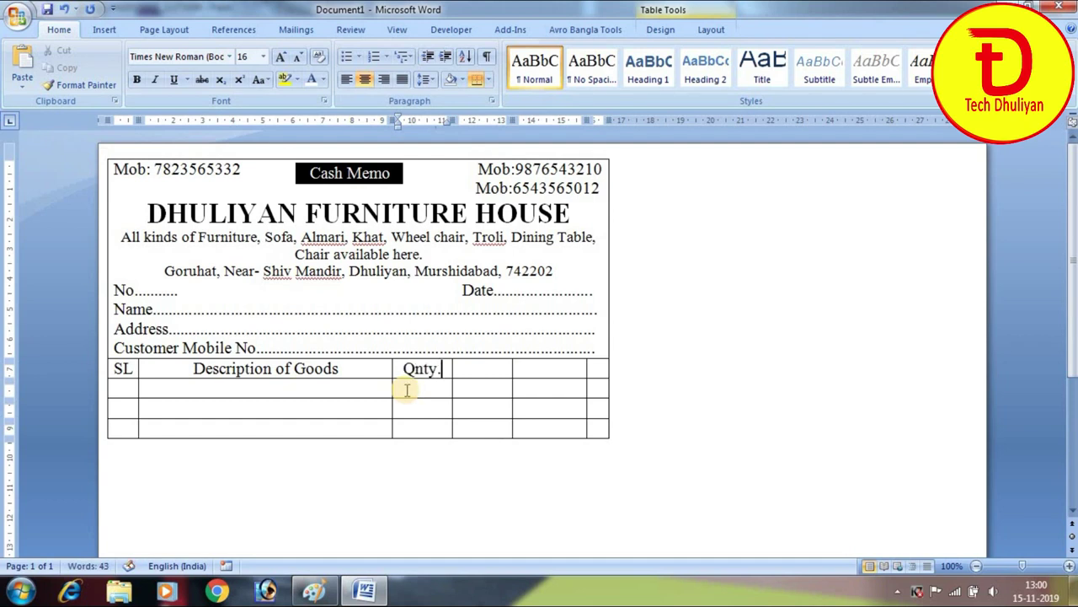
key("Tab")
type("Rate")
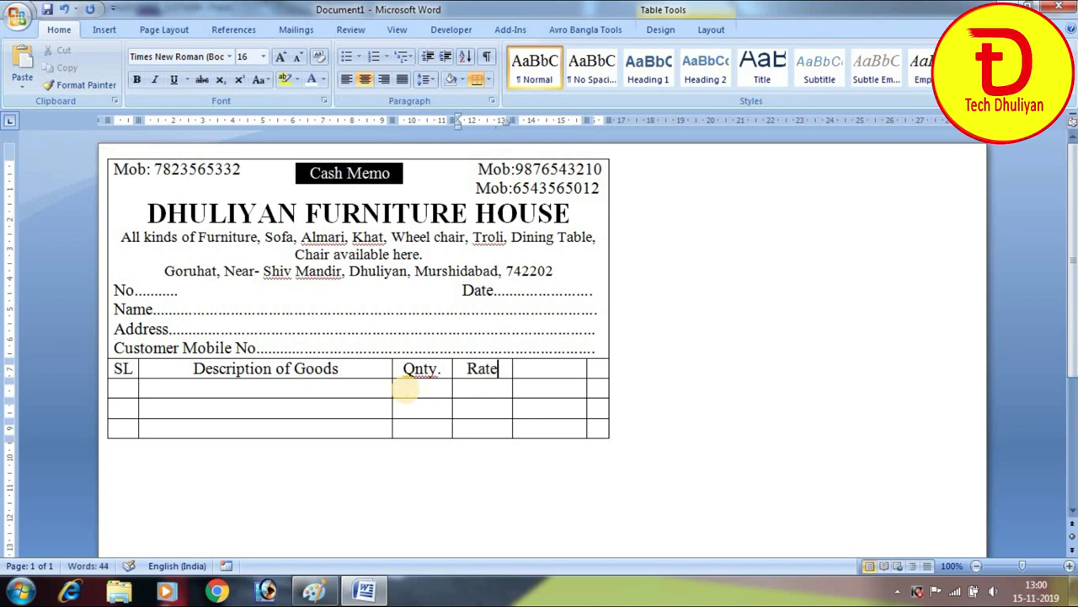
key("Tab")
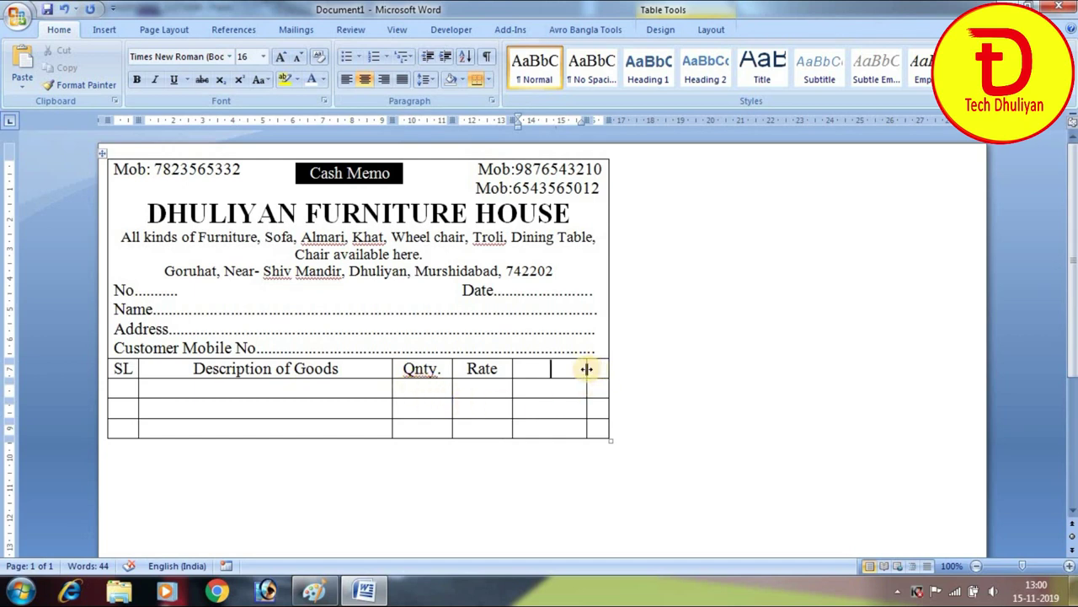
Merge the empty header cells after Rate, type 'Amount' and add a line below it
left_click_drag(589, 367, 596, 367)
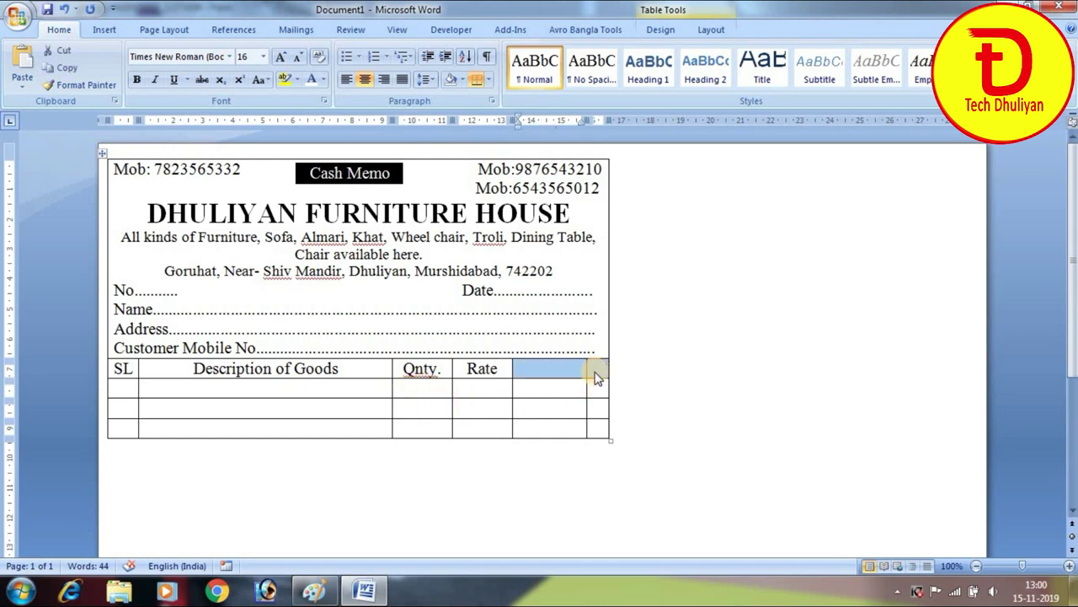
left_click(549, 369)
left_click_drag(596, 366, 590, 367)
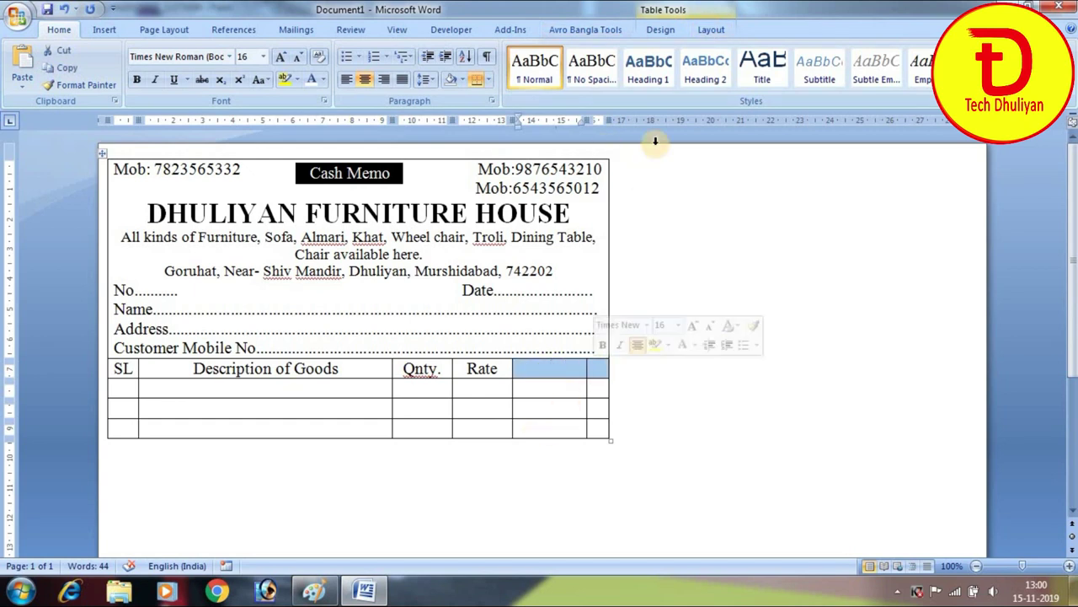
left_click(712, 33)
left_click(331, 72)
left_click(558, 368)
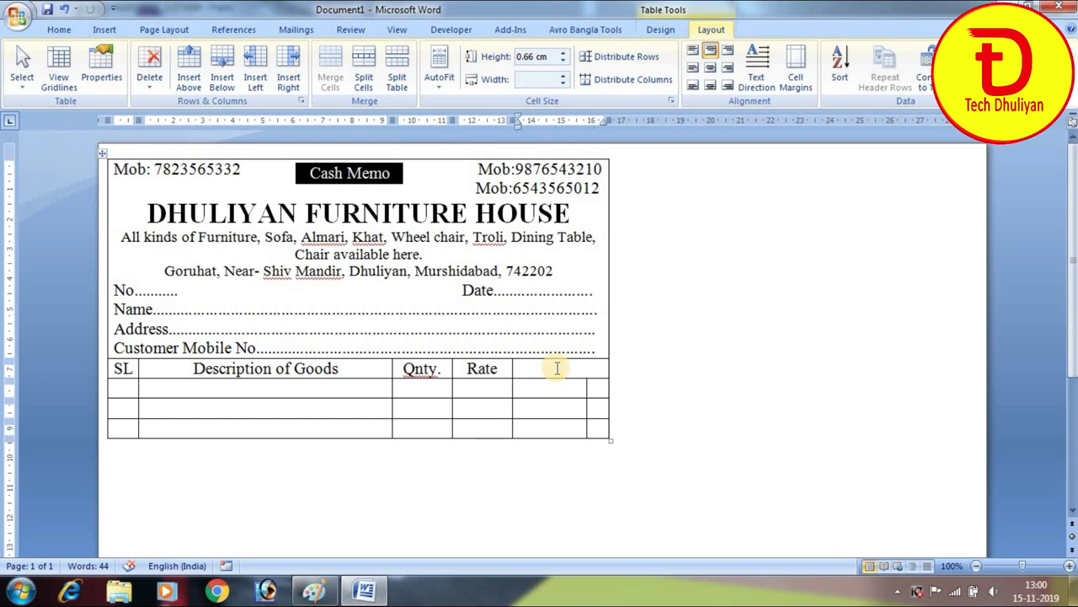
type("Amount")
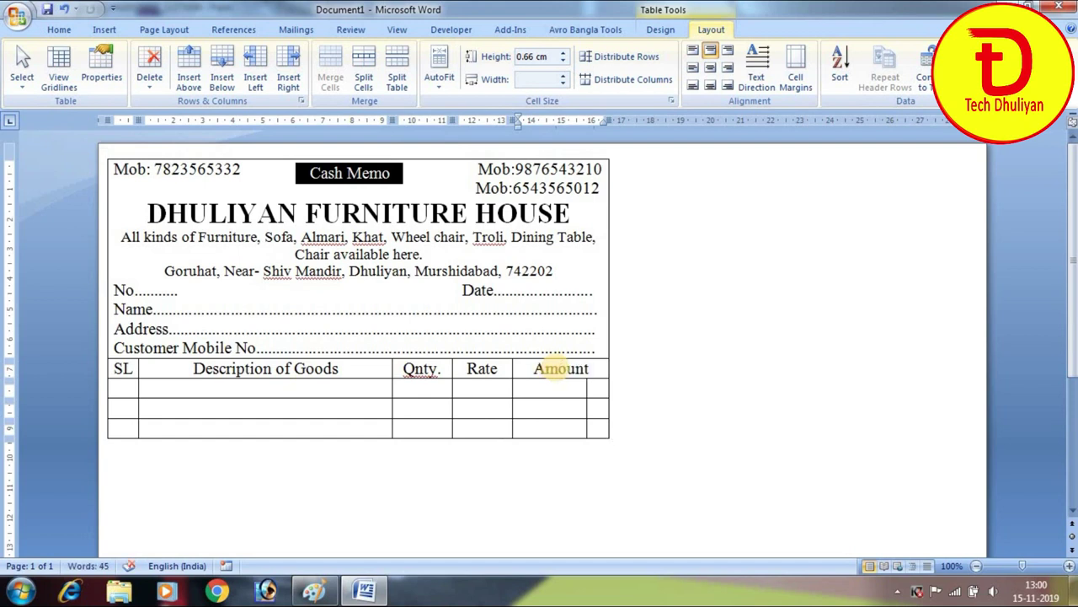
key("Return")
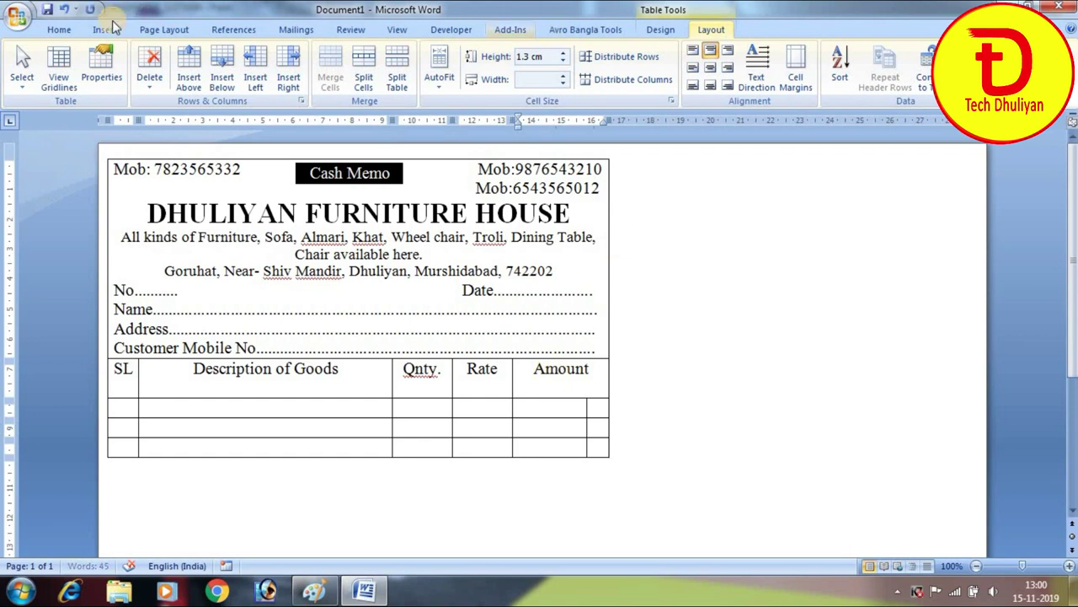
Add bold 'Rs' and 'P' labels in size 9 font under Amount
left_click(64, 32)
left_click(298, 57)
left_click(298, 57)
left_click(298, 57)
left_click(298, 57)
left_click(298, 58)
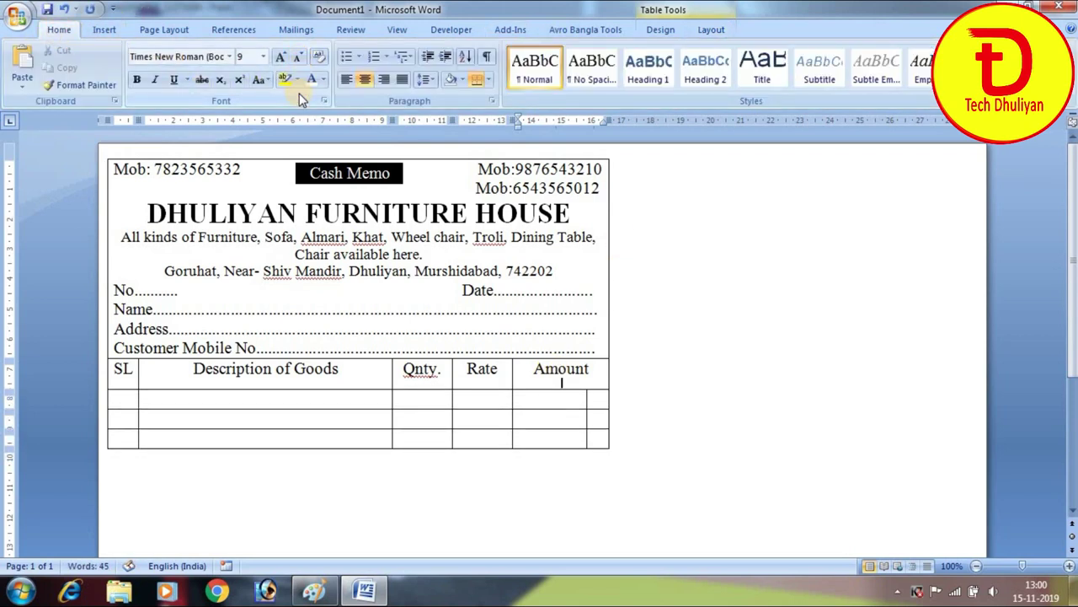
left_click(299, 93)
type("P")
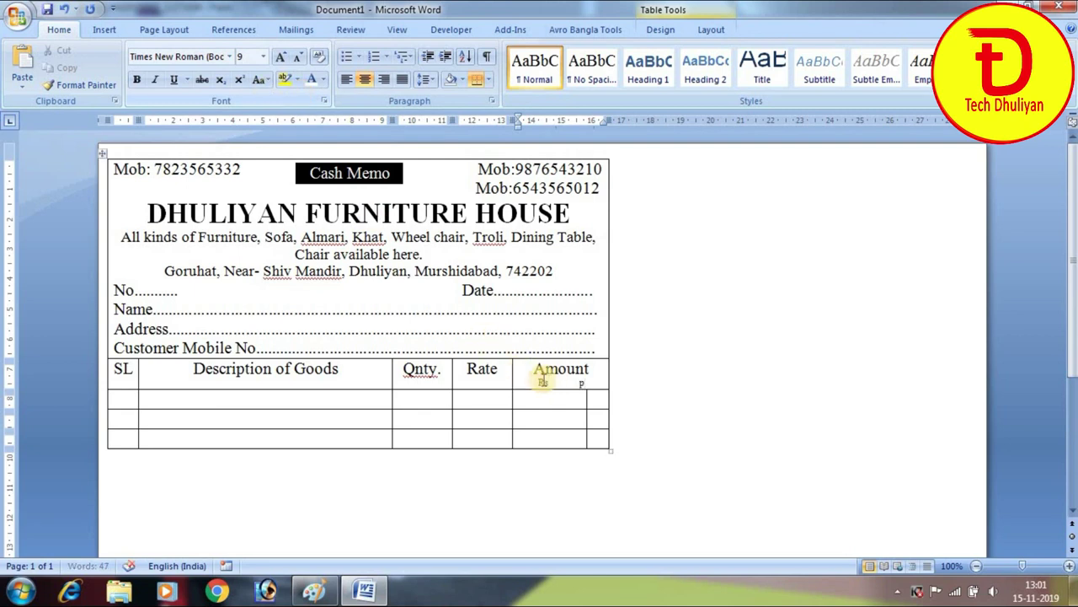
left_click(542, 381)
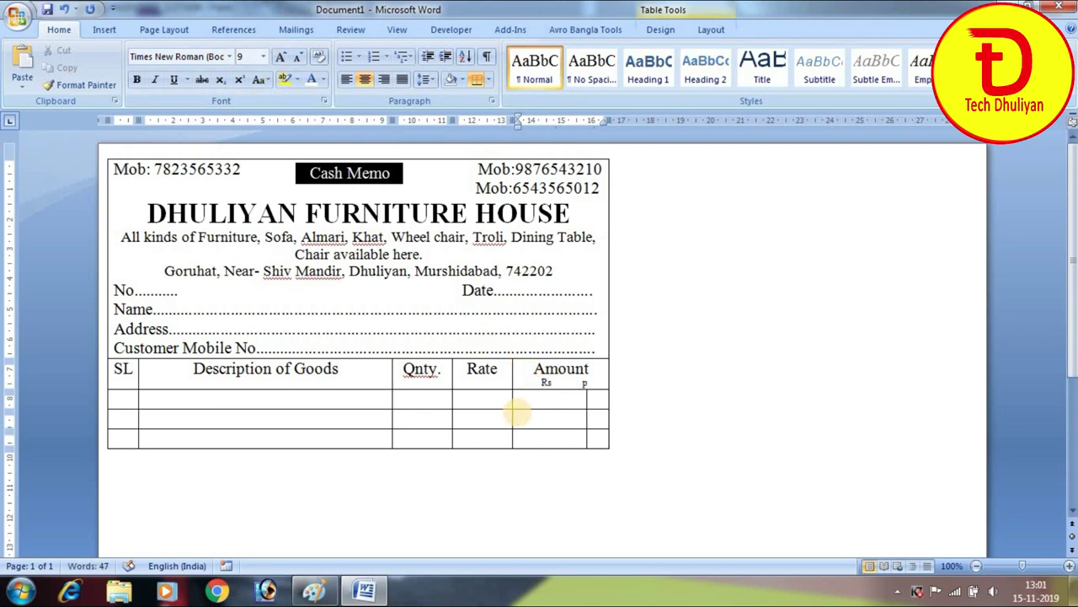
key("BackSpace")
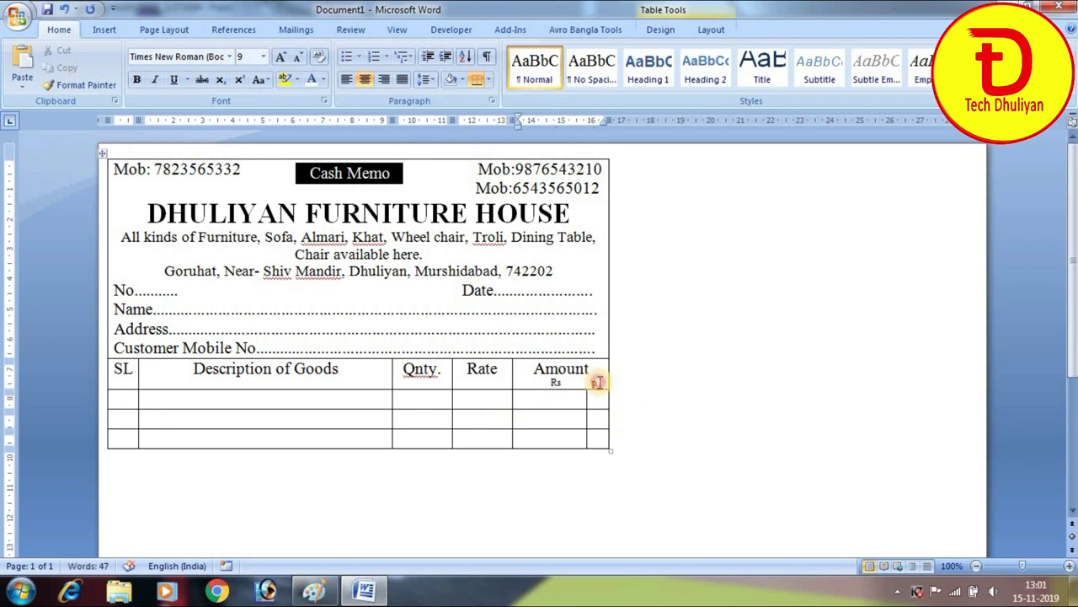
key("BackSpace")
left_click_drag(552, 382, 601, 381)
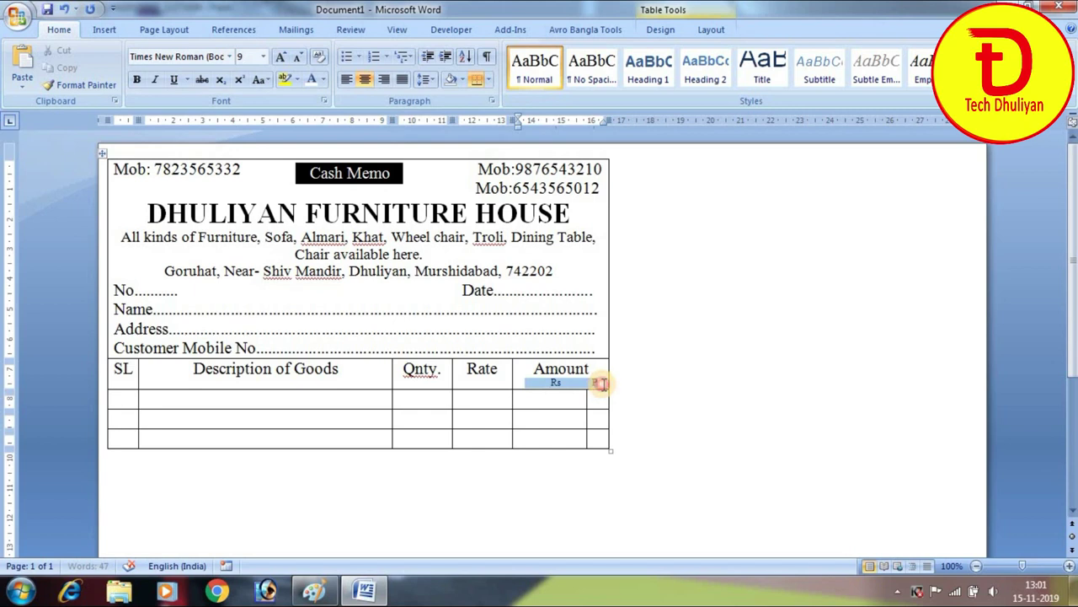
left_click(137, 80)
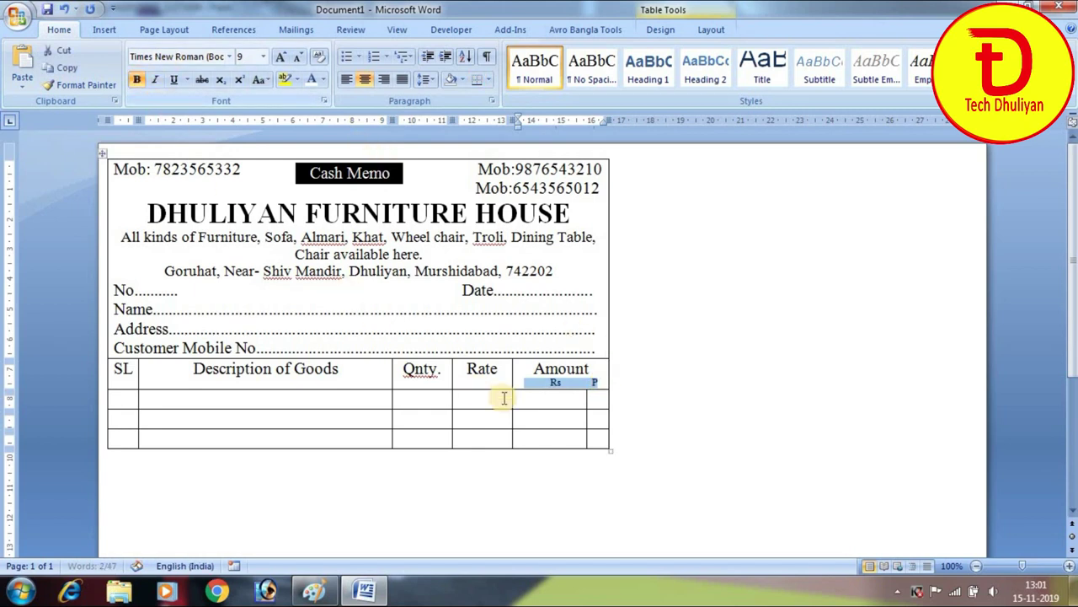
left_click(587, 369)
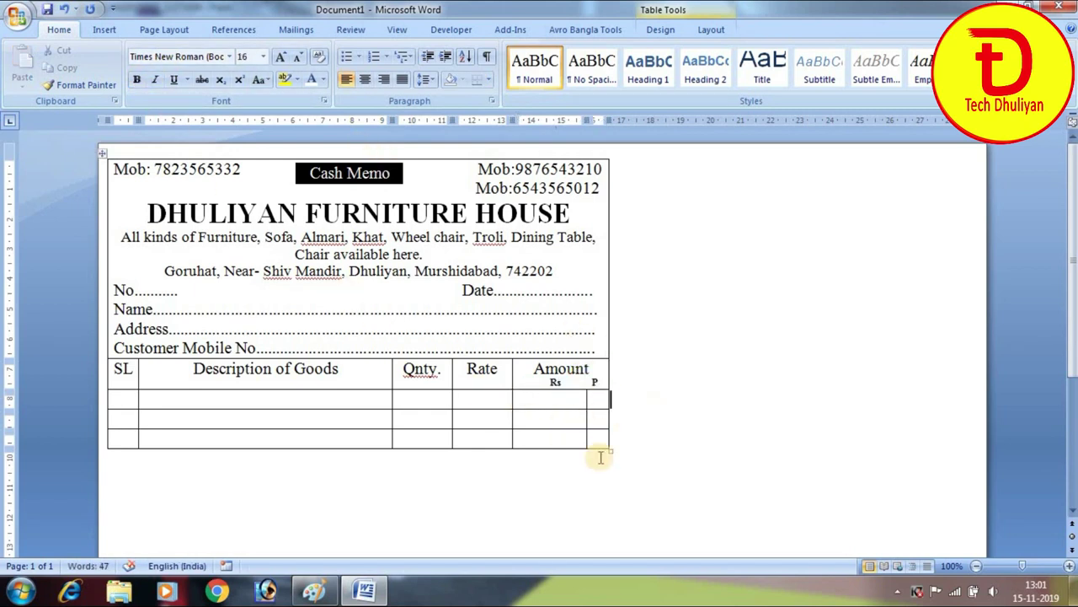
Centre the header row text vertically and horizontally with Align Center
left_click(123, 374)
left_click_drag(122, 373, 534, 373)
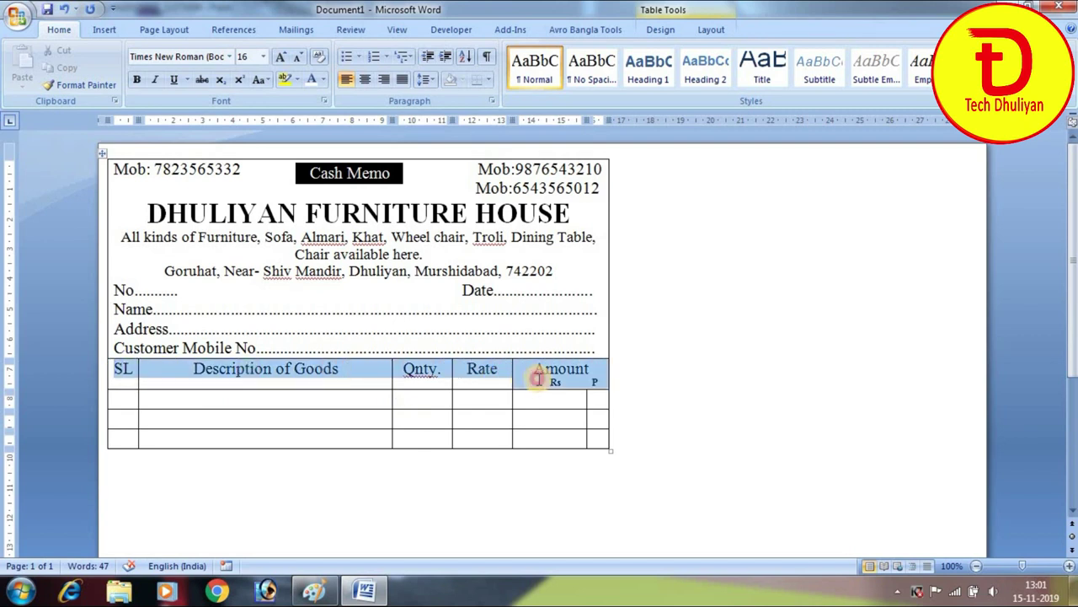
left_click(707, 31)
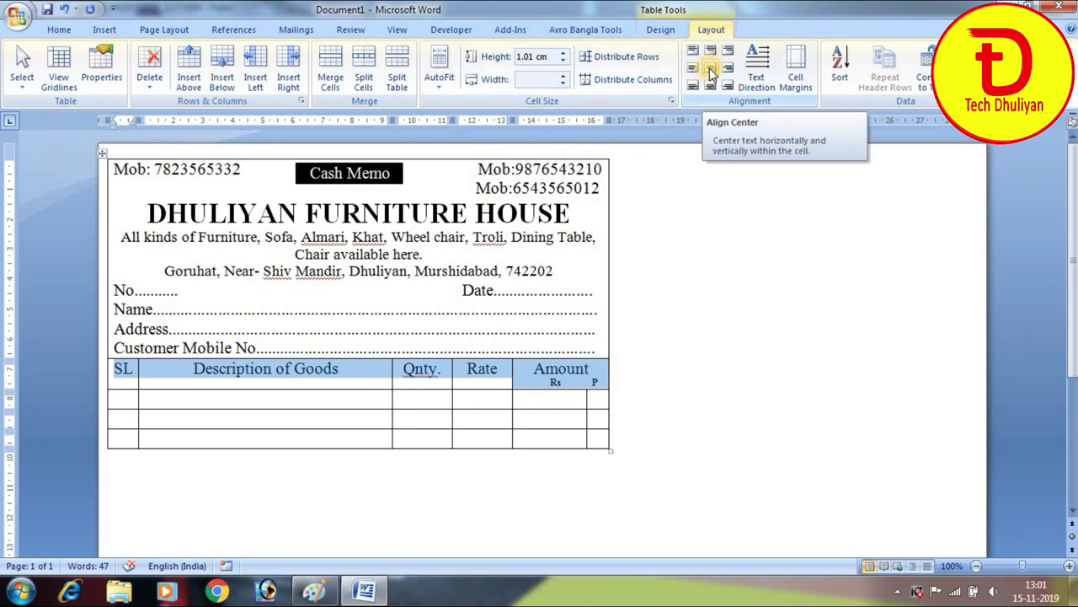
left_click(710, 71)
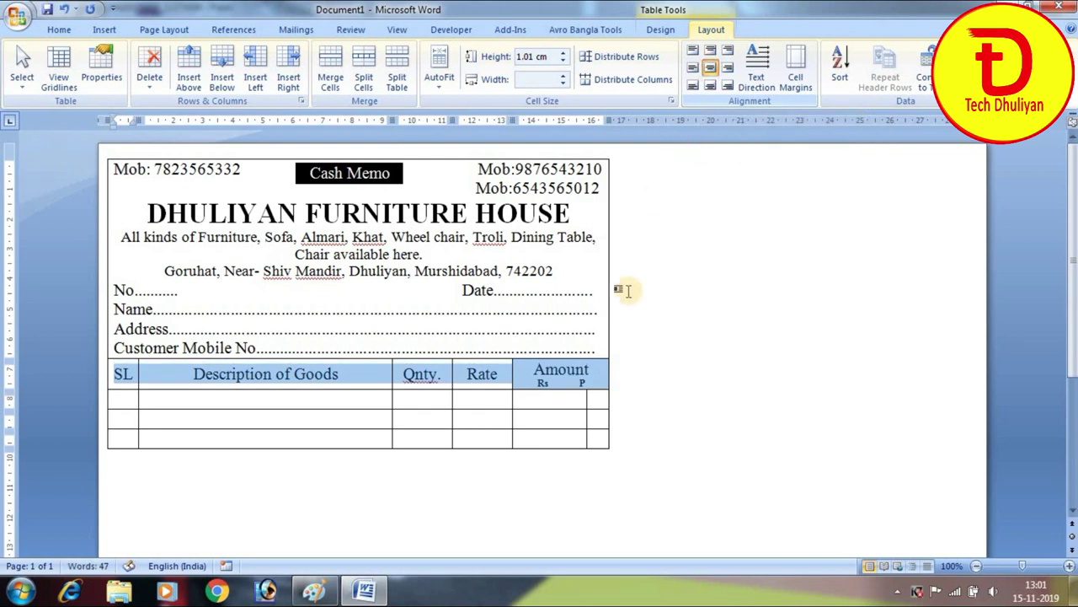
left_click(562, 380)
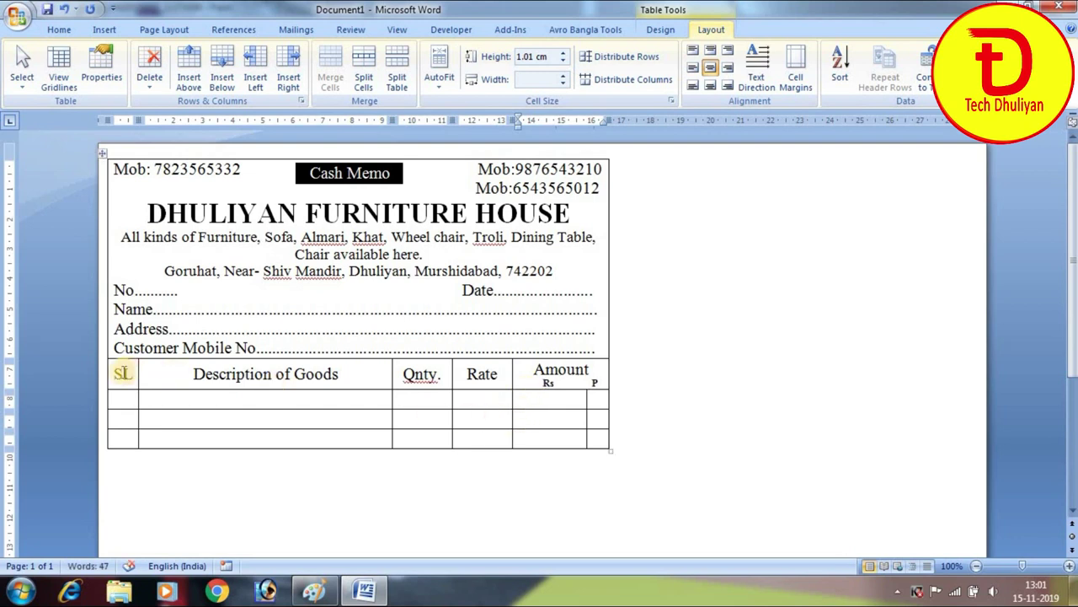
left_click_drag(110, 377, 548, 373)
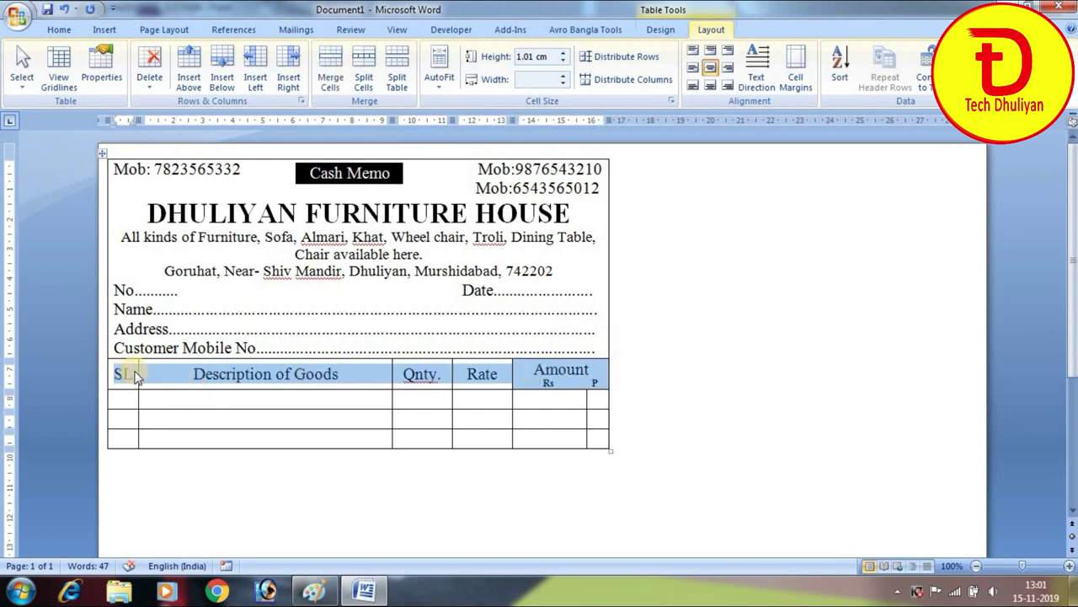
Shade the header row White, Background 1, Darker 25% grey
left_click(661, 29)
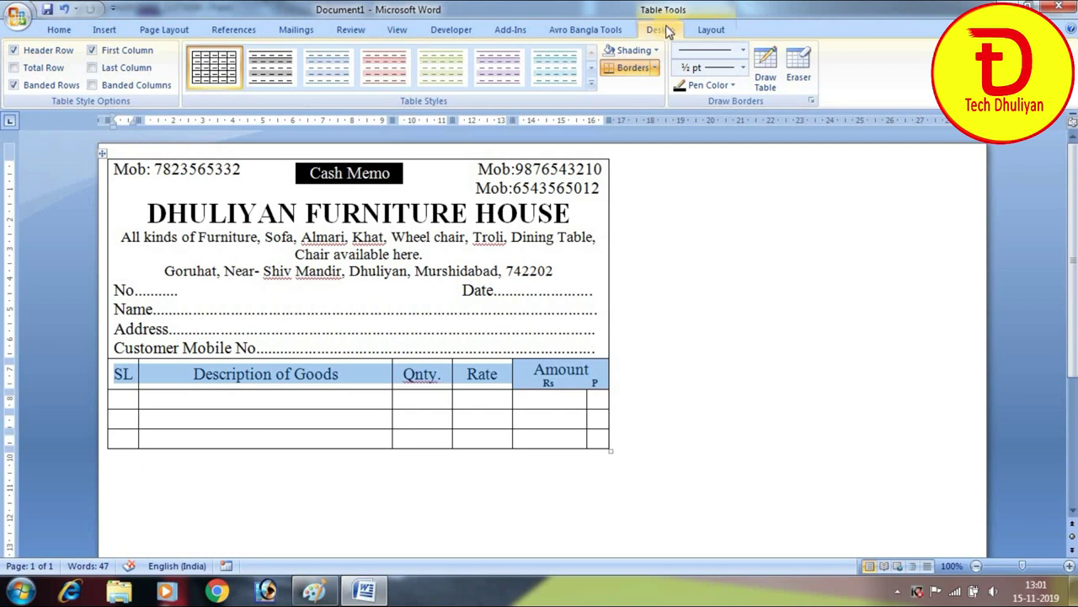
left_click(657, 50)
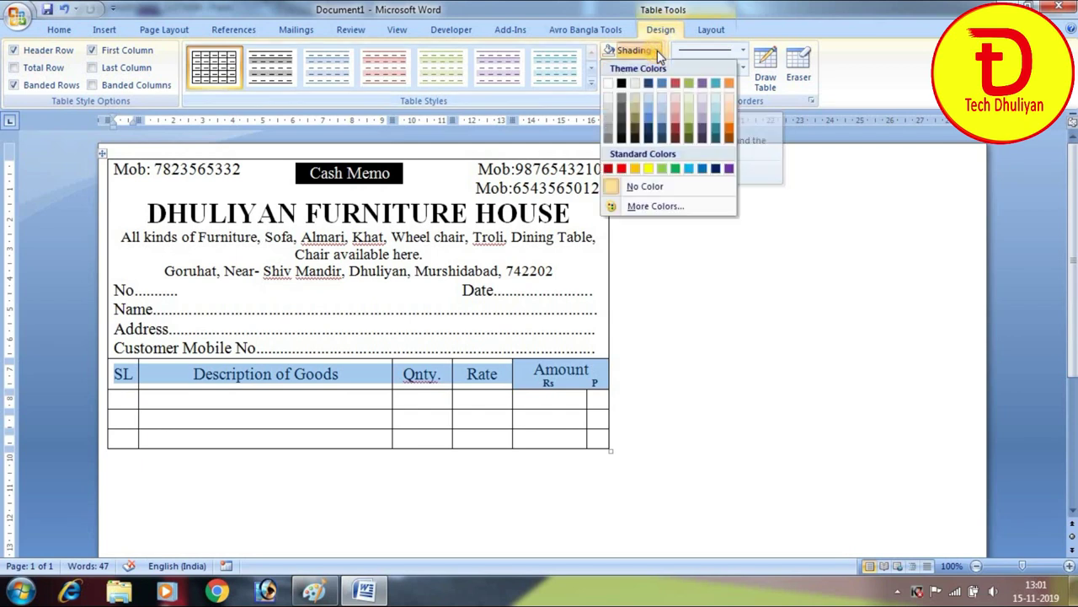
left_click(613, 118)
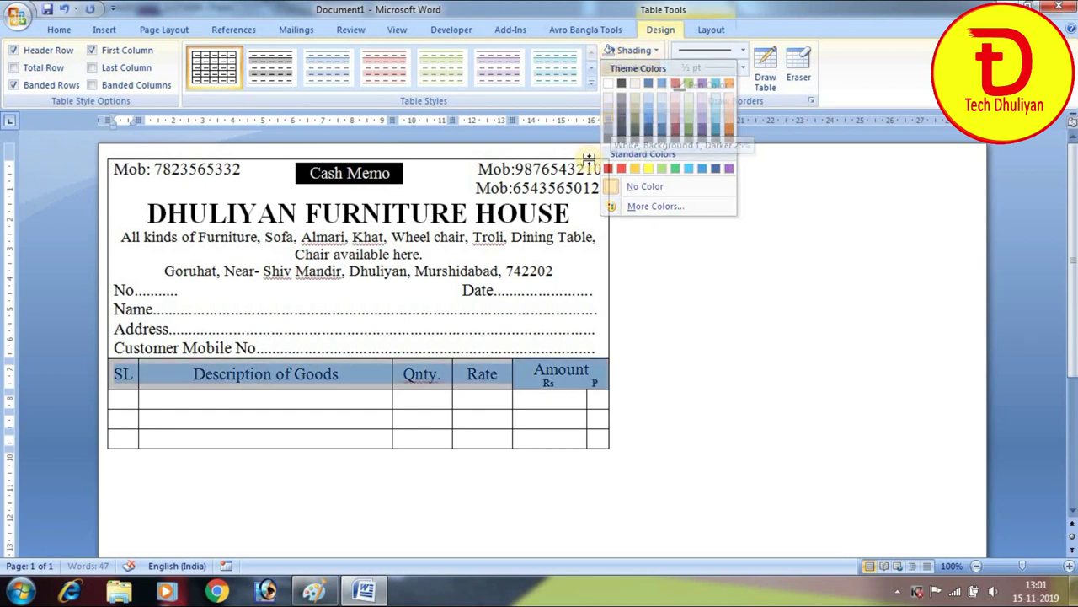
left_click(227, 407)
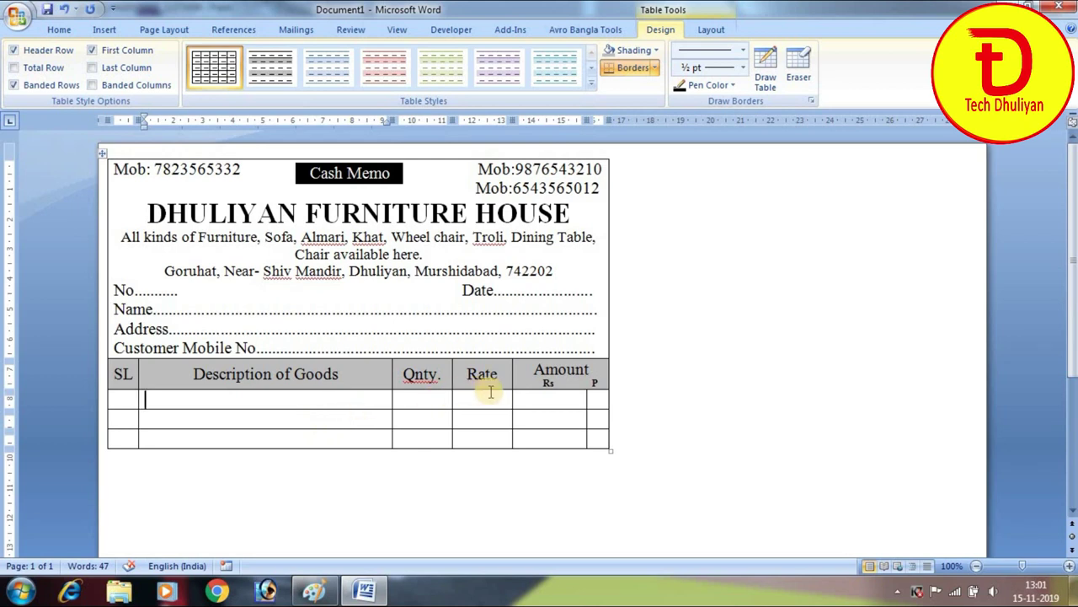
scroll(491, 390, "down", 3)
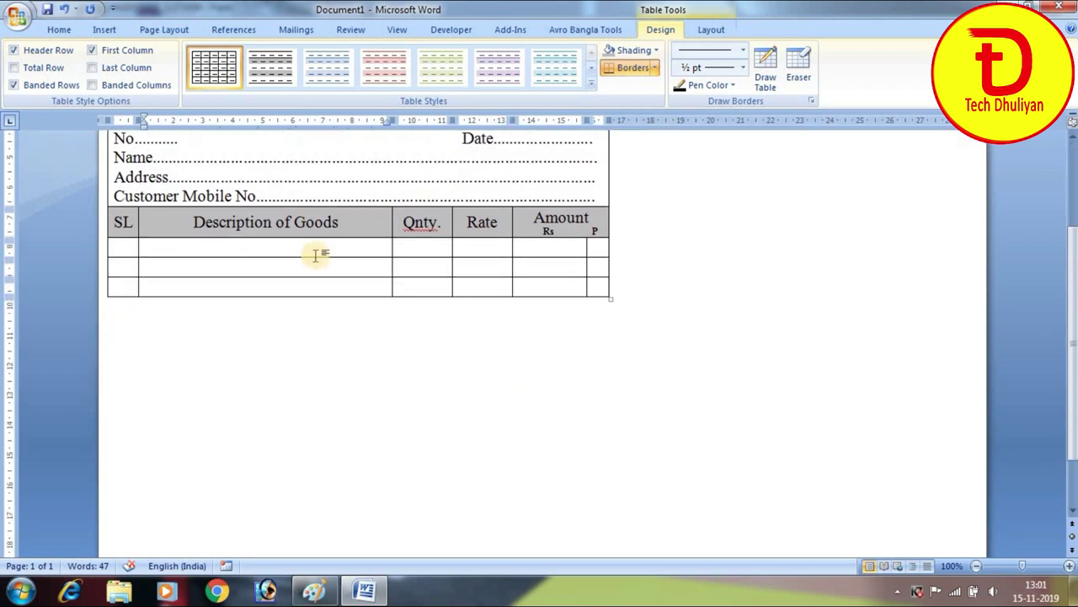
Drag the first item row's bottom border down to make it much taller
left_click_drag(313, 257, 329, 417)
scroll(478, 338, "up", 3)
scroll(478, 338, "down", 3)
scroll(477, 338, "up", 1)
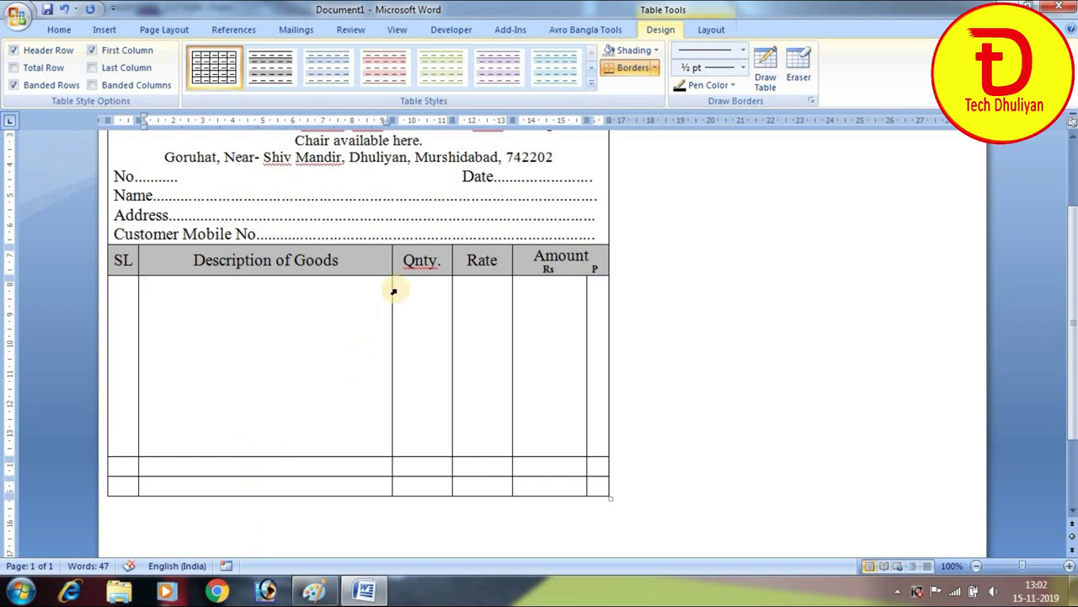
scroll(413, 399, "down", 2)
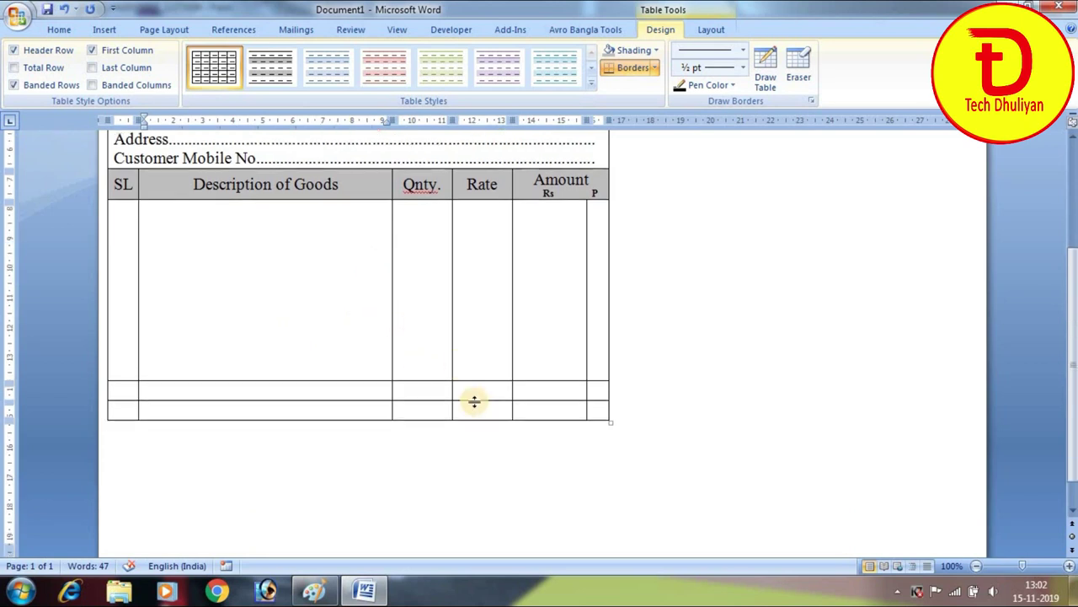
Merge the Rs and P cells of the row beneath into one cell
left_click(555, 390)
left_click_drag(555, 390, 597, 390)
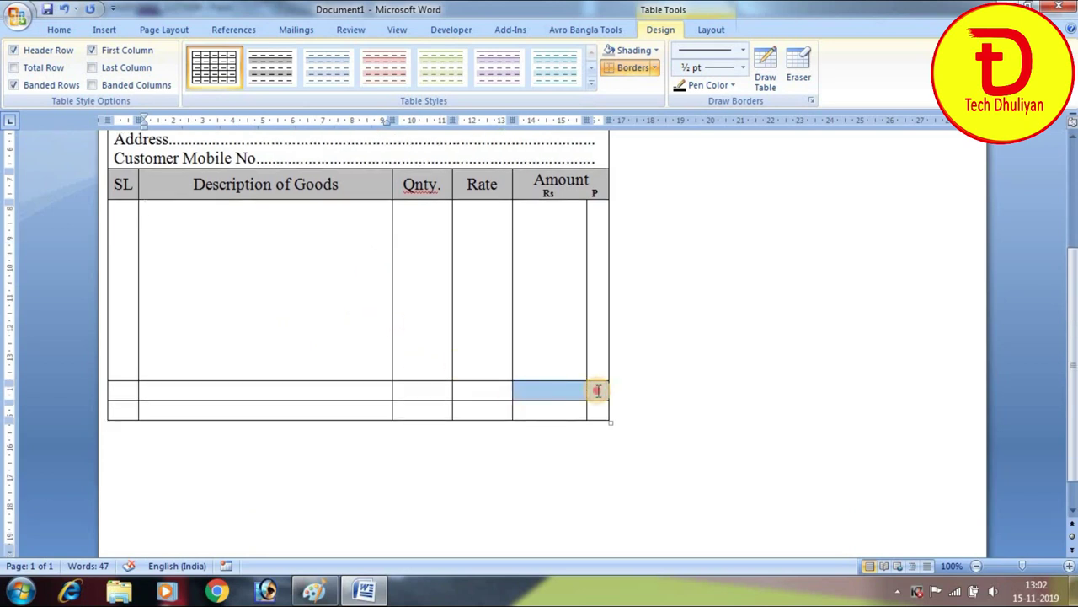
left_click(708, 32)
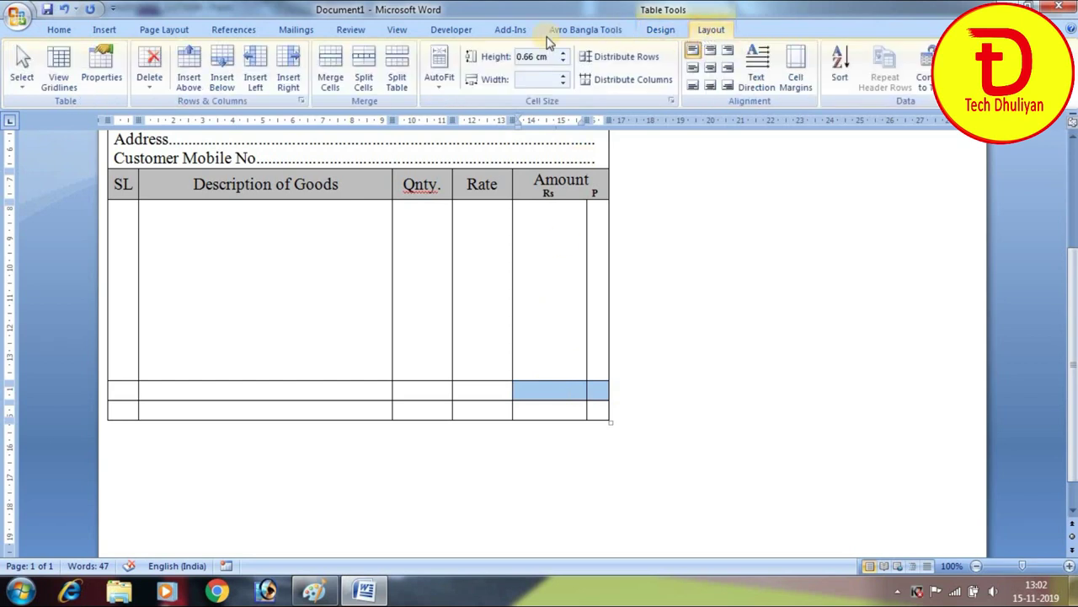
left_click(328, 63)
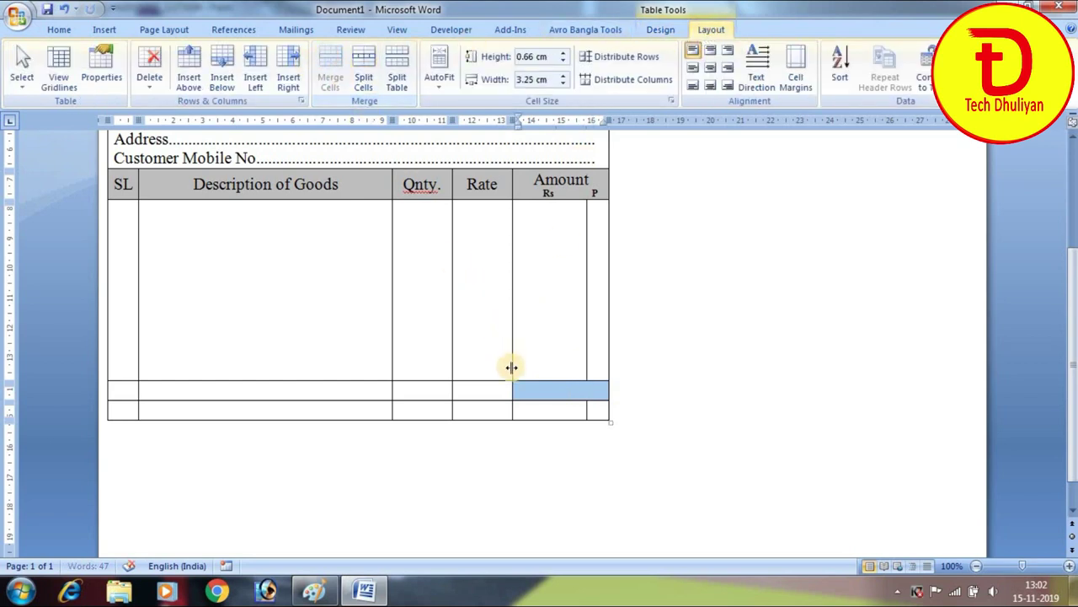
left_click(464, 392)
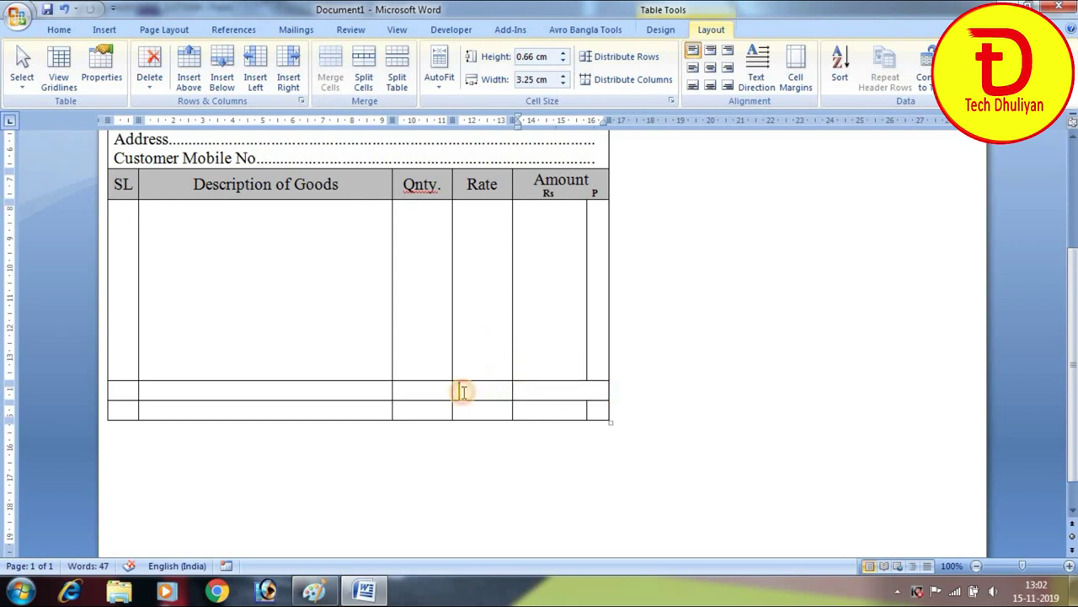
left_click_drag(468, 390, 106, 393)
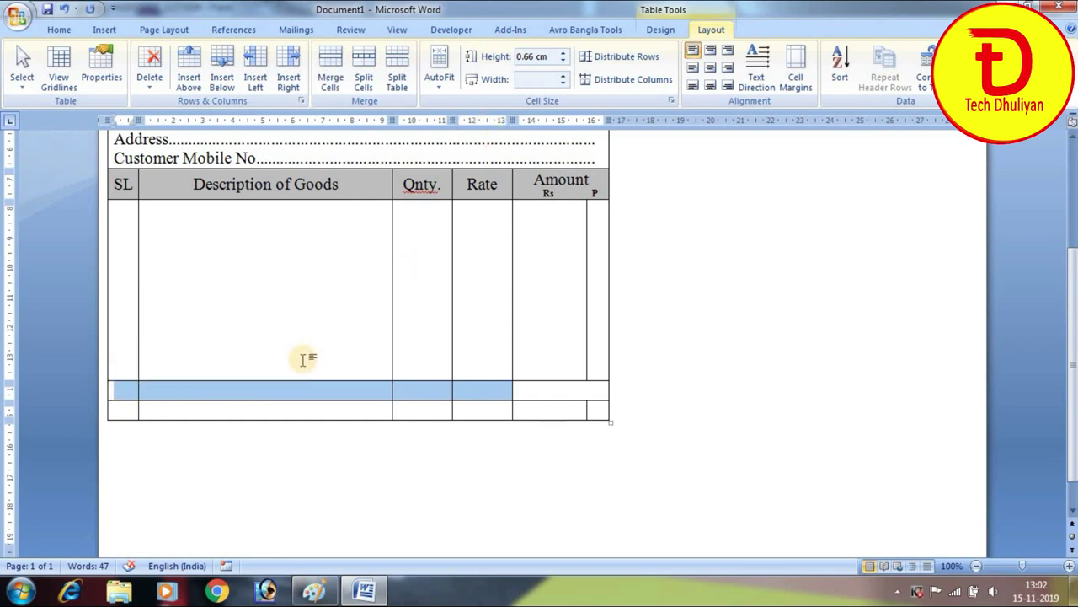
Merge the two SL cells into one tall cell and join cells in the lower row
left_click(226, 390)
left_click_drag(125, 374, 122, 389)
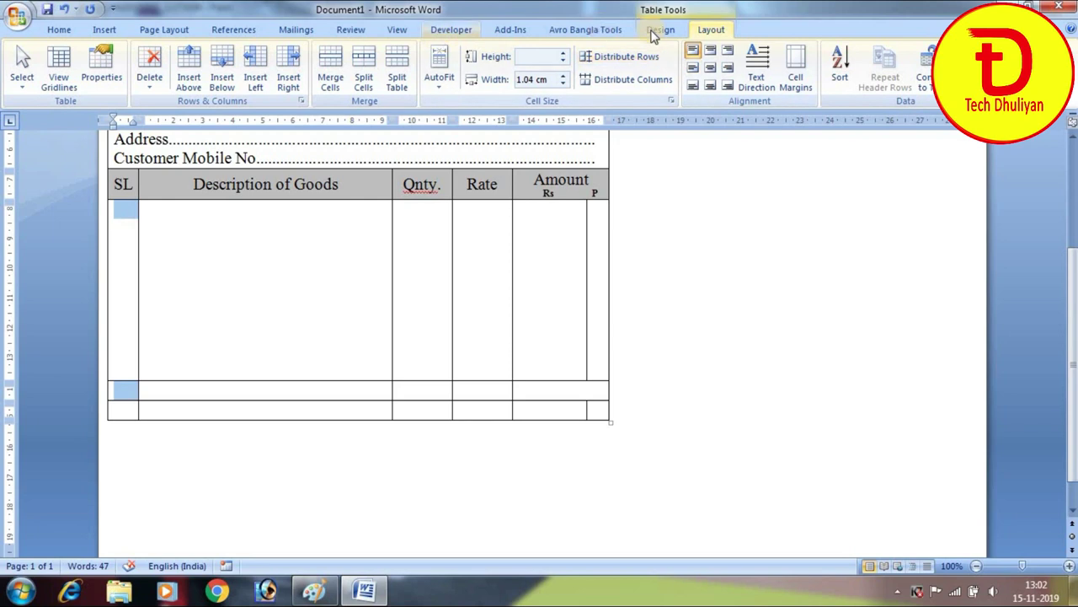
left_click(327, 76)
left_click_drag(212, 388, 240, 377)
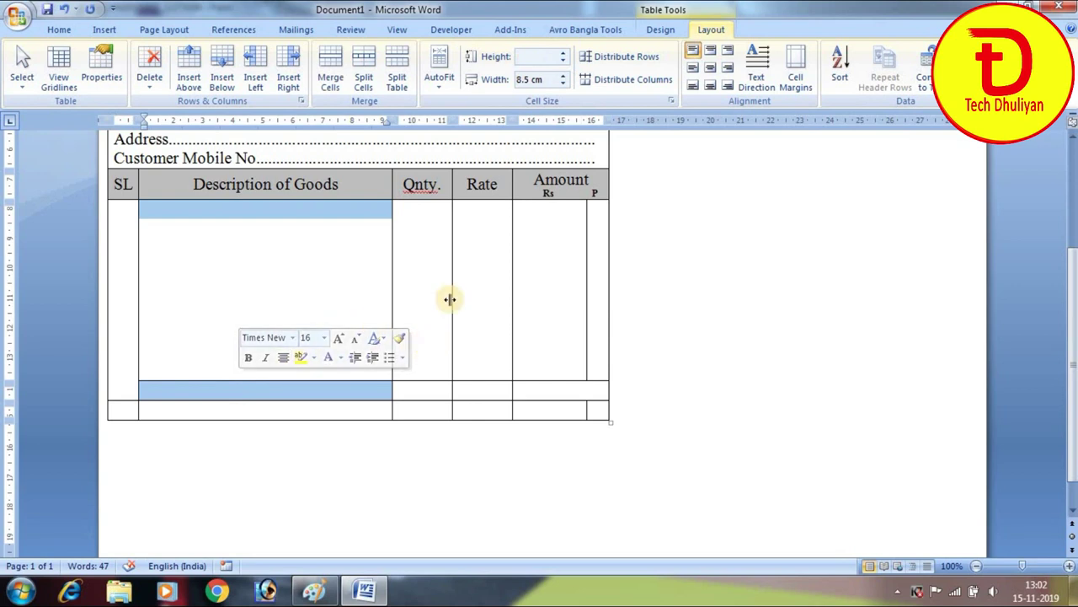
left_click_drag(464, 393, 374, 387)
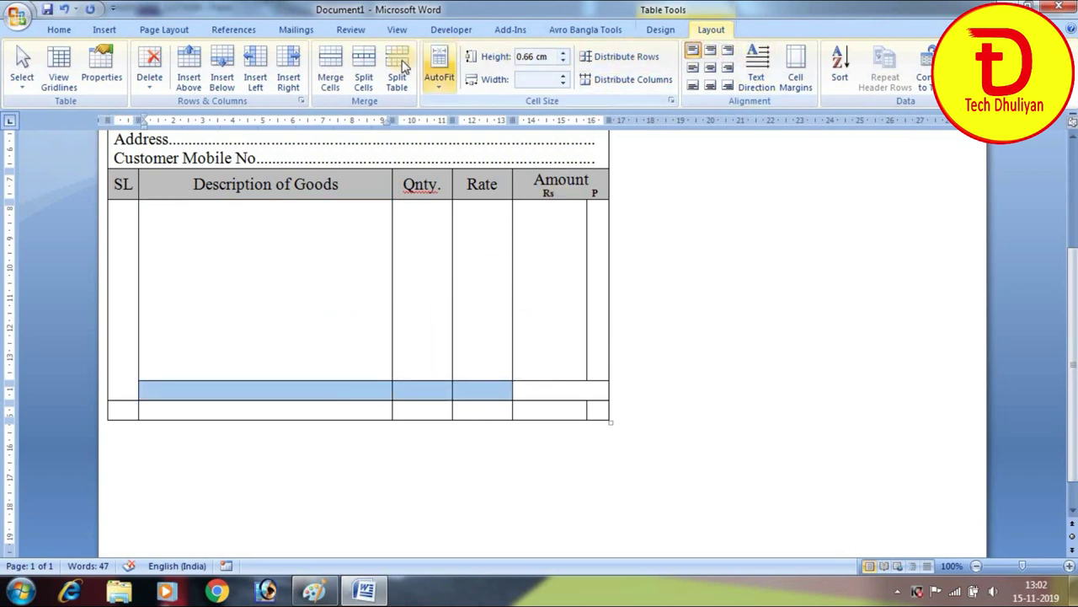
left_click(330, 76)
Erase the border line under the Description cell with the Eraser
left_click_drag(327, 366, 362, 387)
left_click(374, 387)
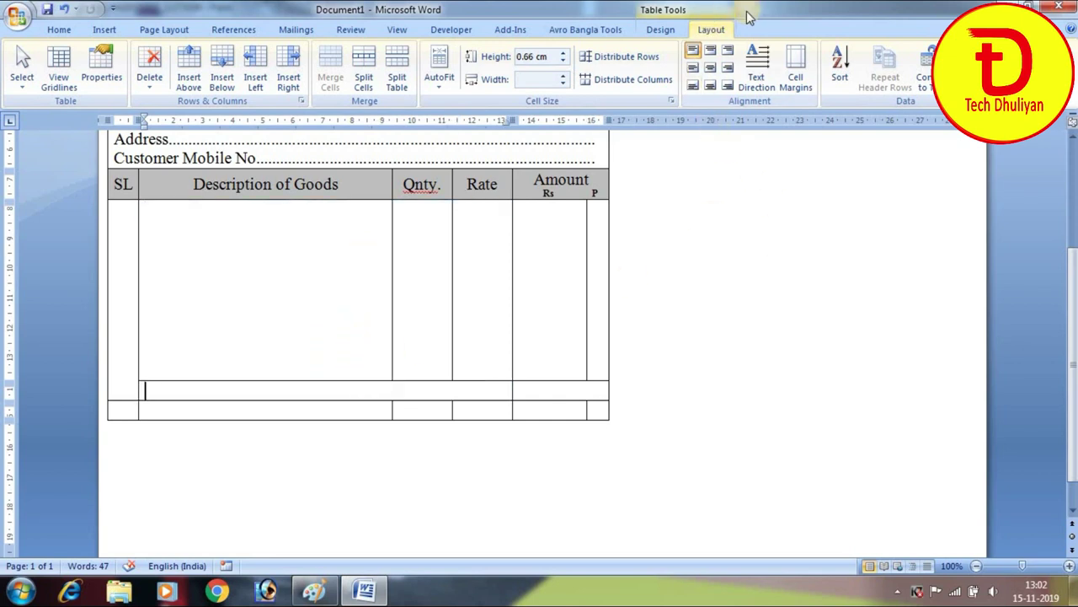
left_click(657, 31)
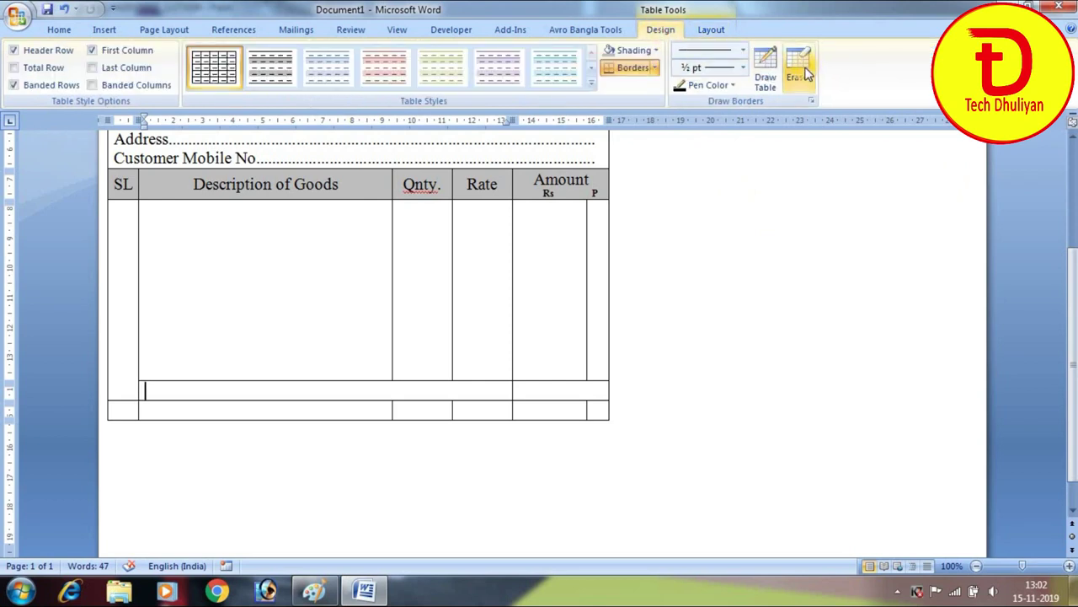
left_click(800, 69)
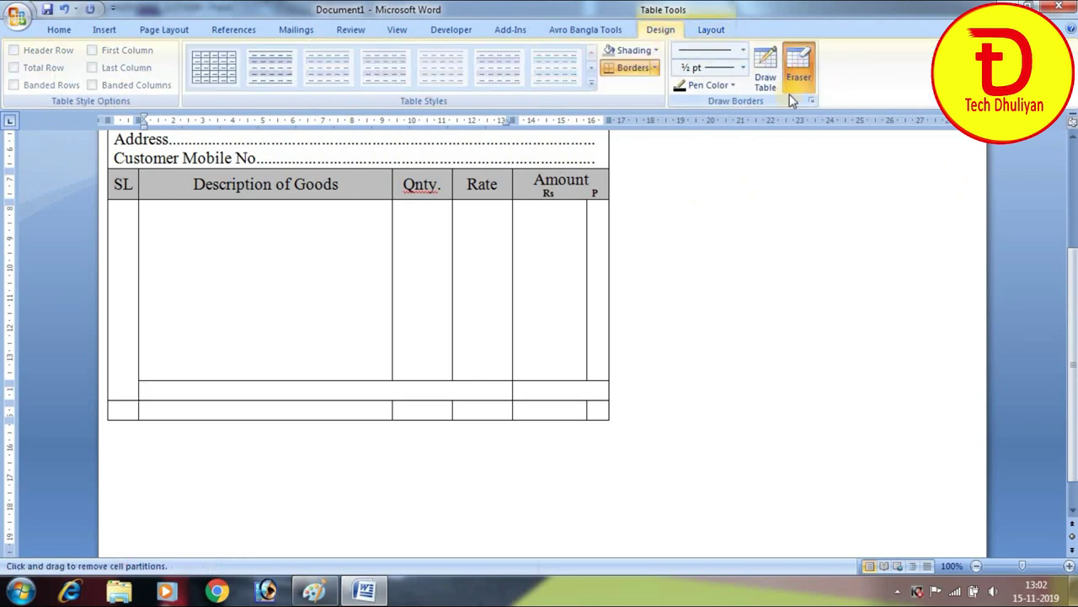
left_click(307, 378)
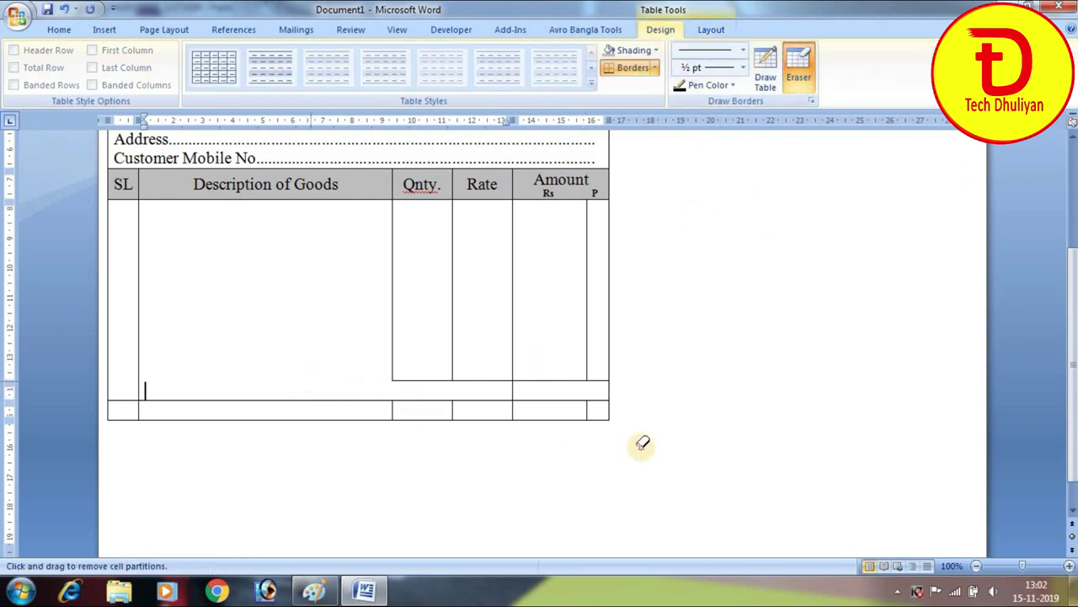
left_click(808, 70)
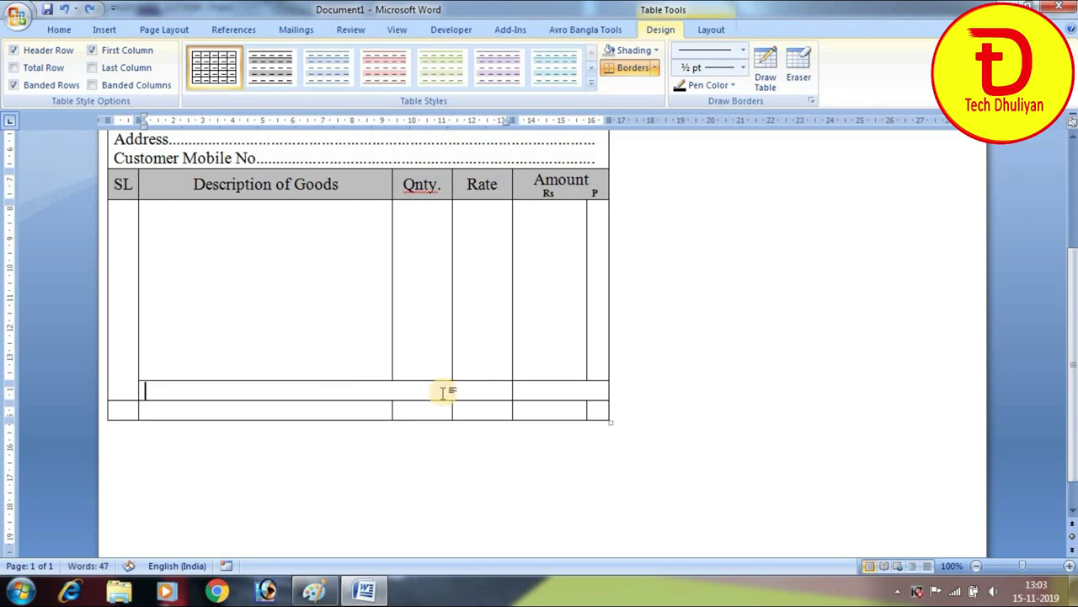
Merge the Description column into one tall cell and join the lower Qnty and Rate cells
left_click_drag(444, 397, 413, 397)
left_click(402, 390)
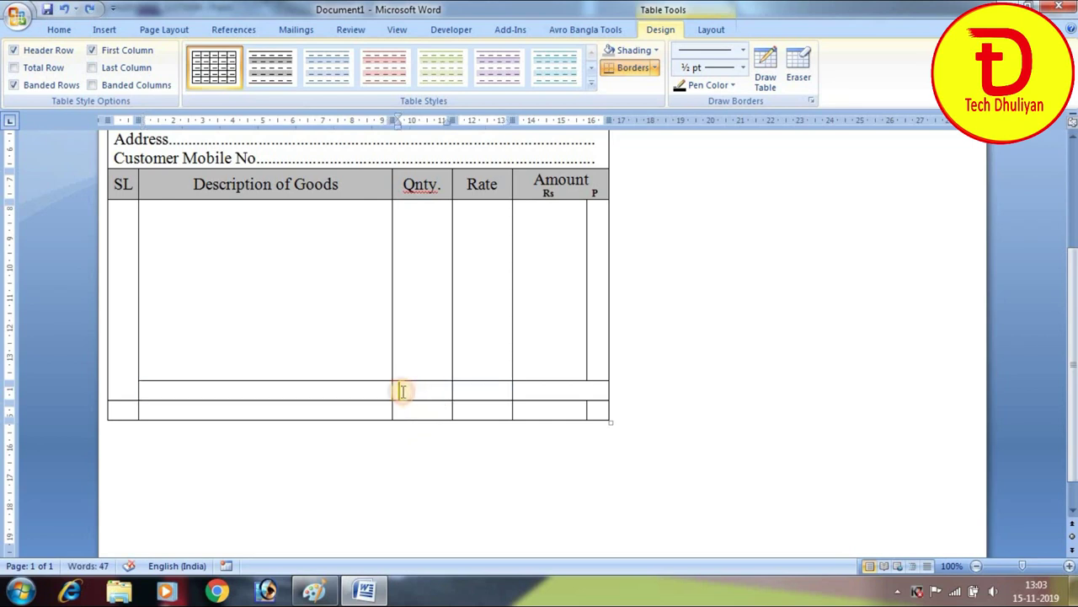
left_click(326, 391)
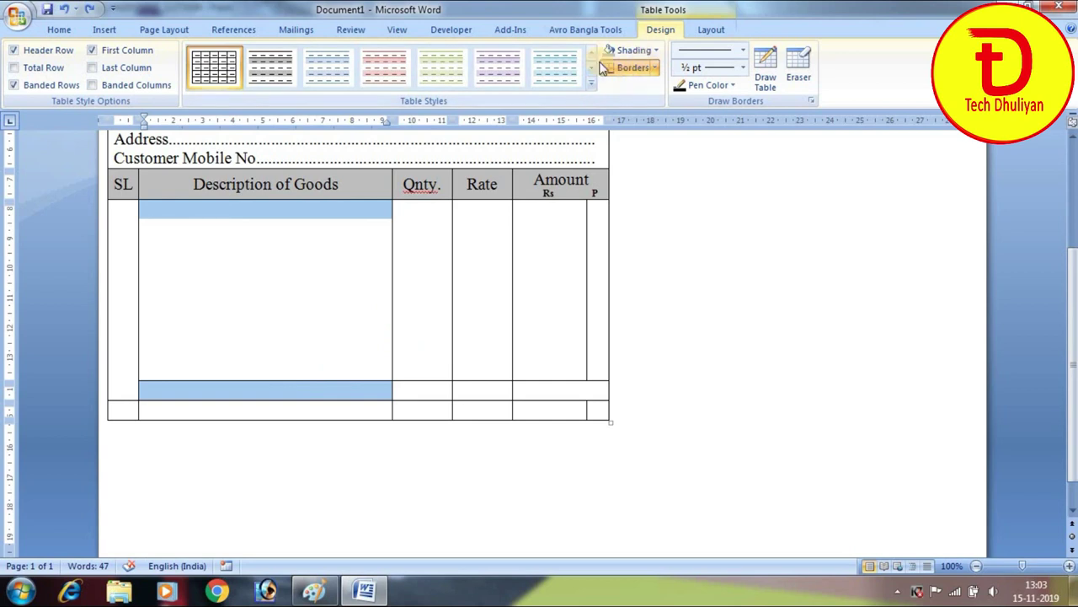
left_click(711, 32)
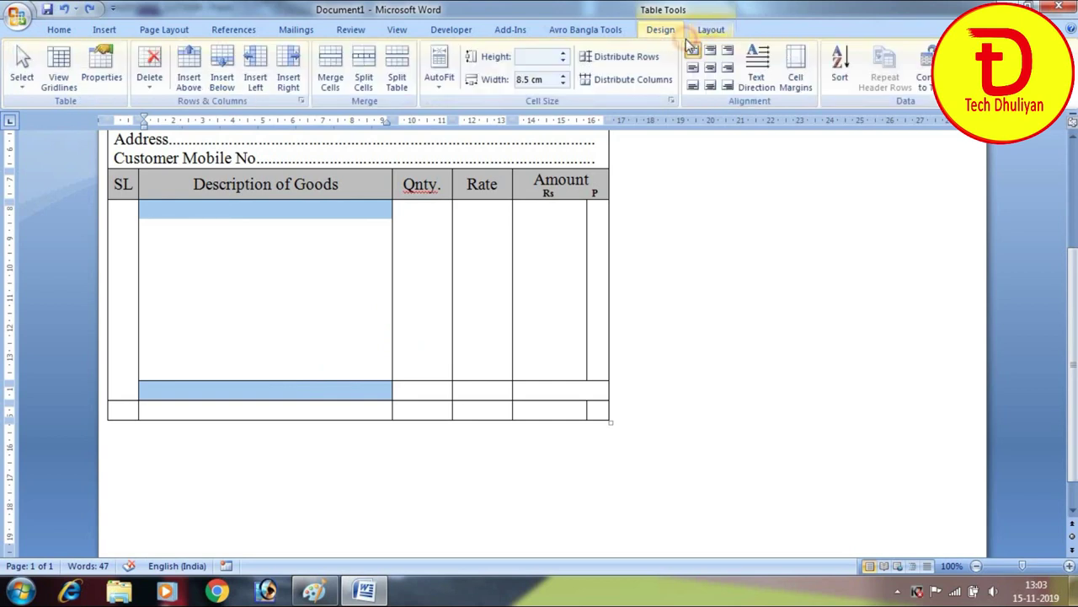
left_click(329, 76)
left_click_drag(433, 386, 477, 388)
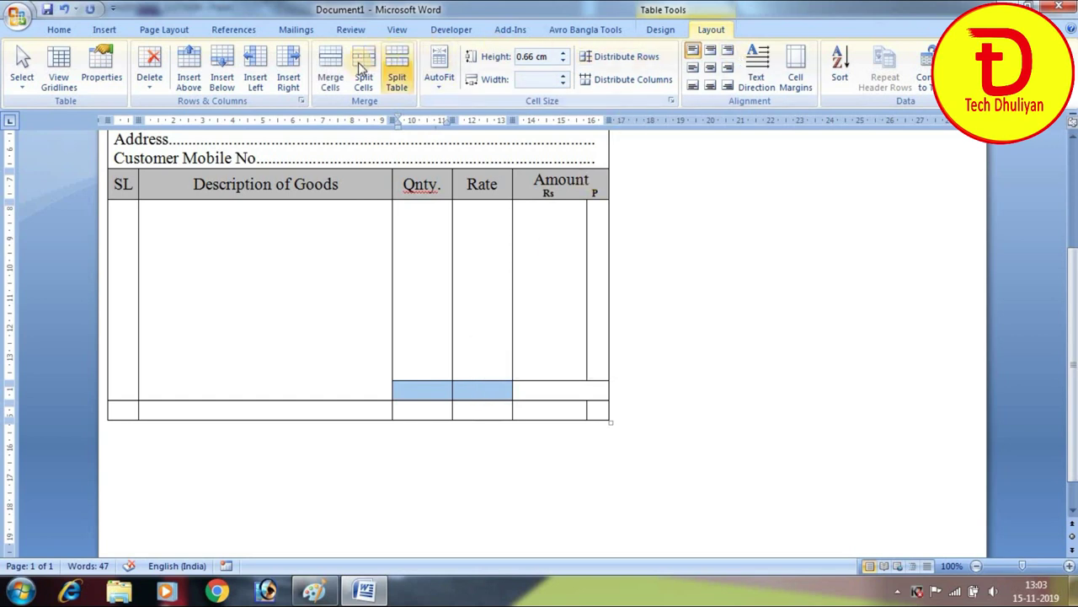
left_click(330, 76)
left_click(475, 390)
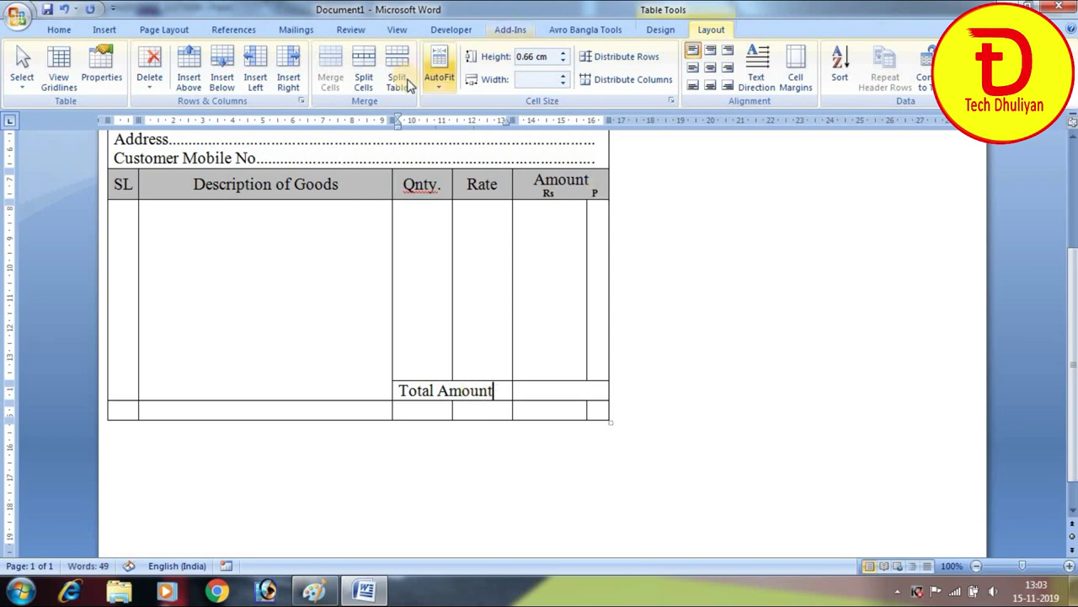
Centre the 'Total Amount' label in its merged cell
left_click(707, 72)
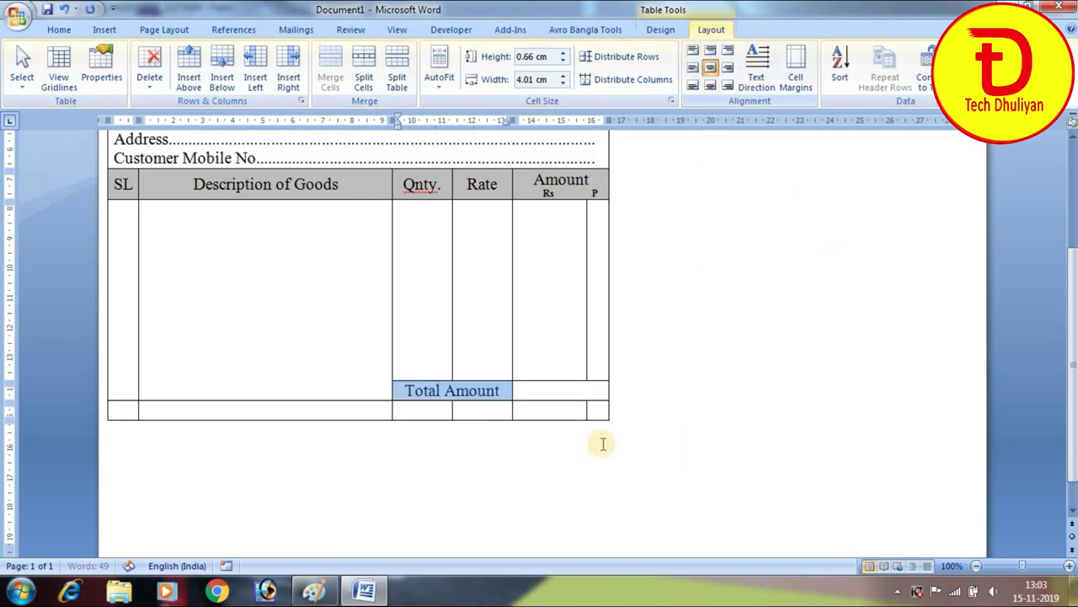
left_click(556, 392)
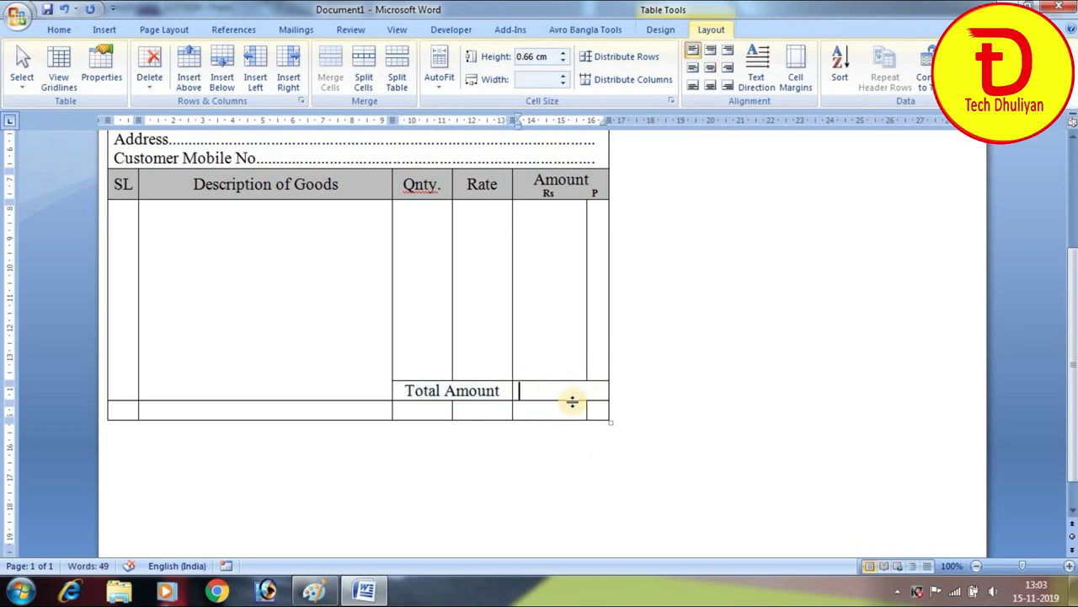
left_click(121, 413)
left_click_drag(121, 413, 586, 410)
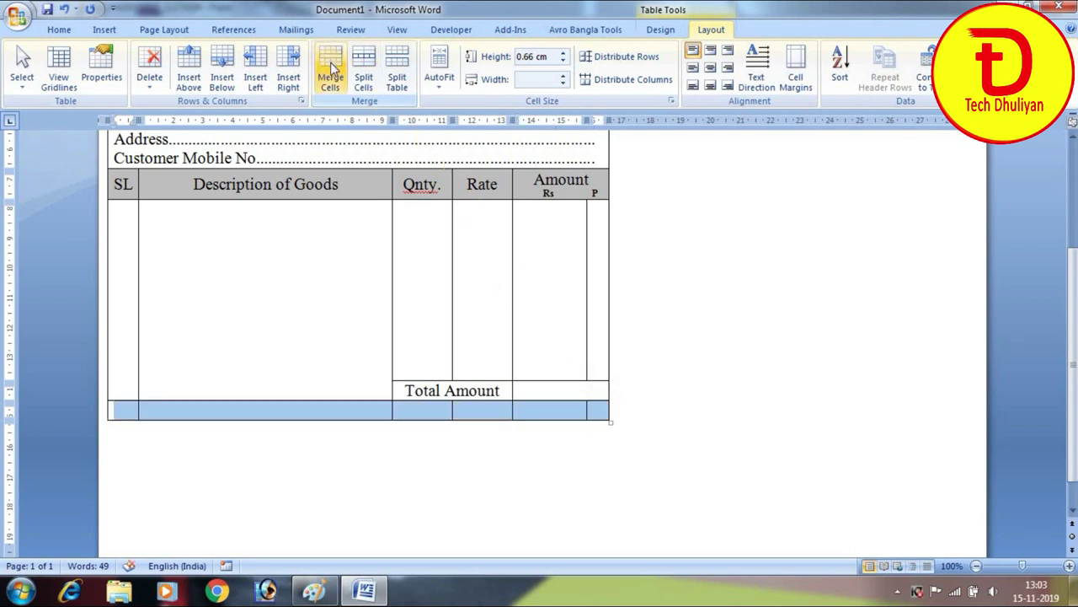
Merge the bottom row and fill it with a dotted 'Rupees (in Words)' line and 'Signature', adding a blank line above
left_click(330, 67)
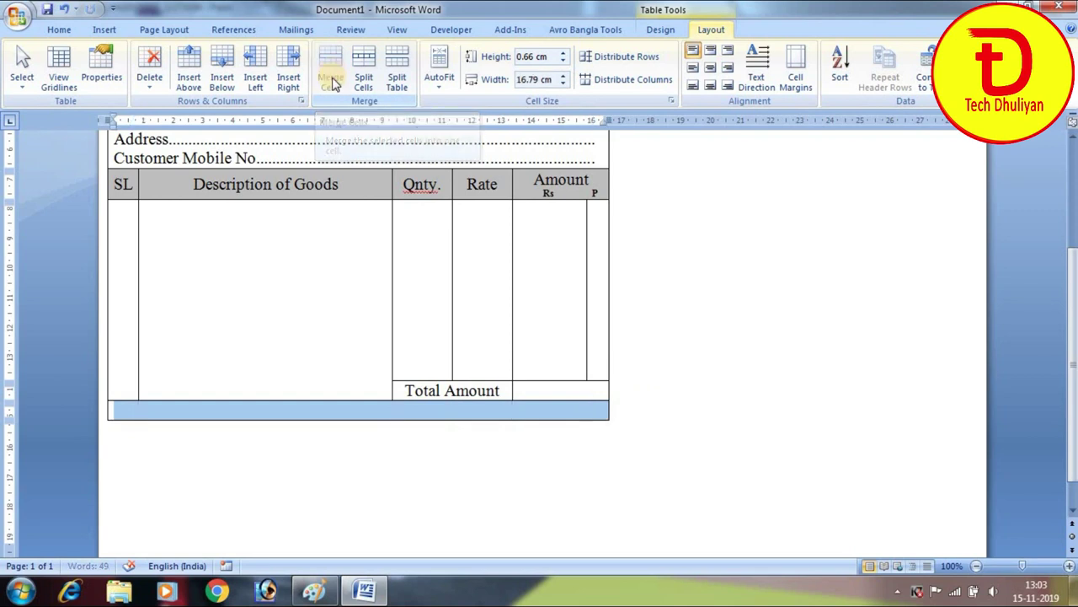
left_click(225, 410)
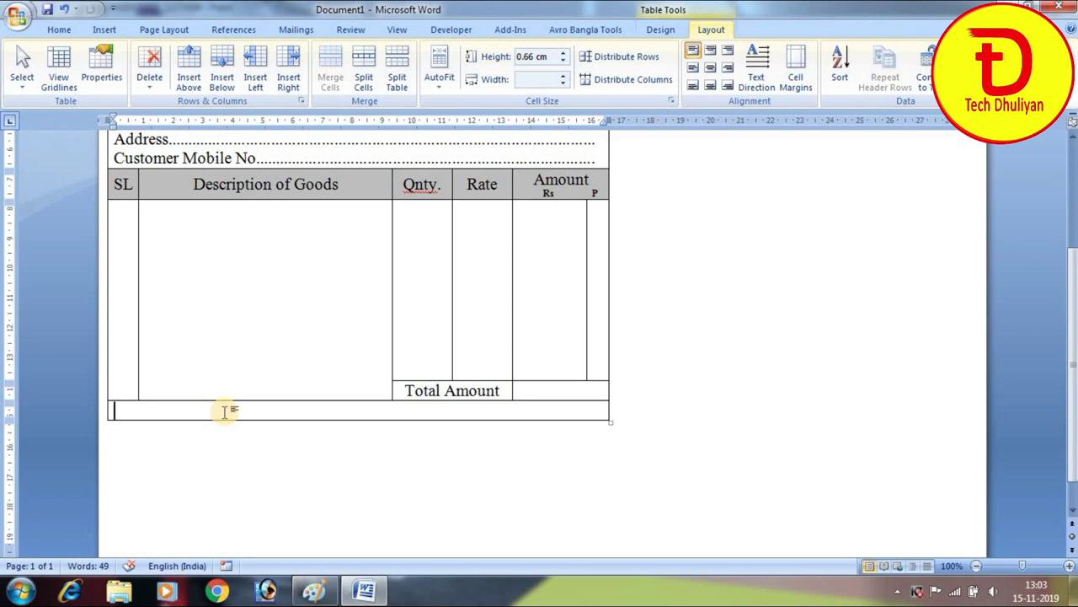
type("R")
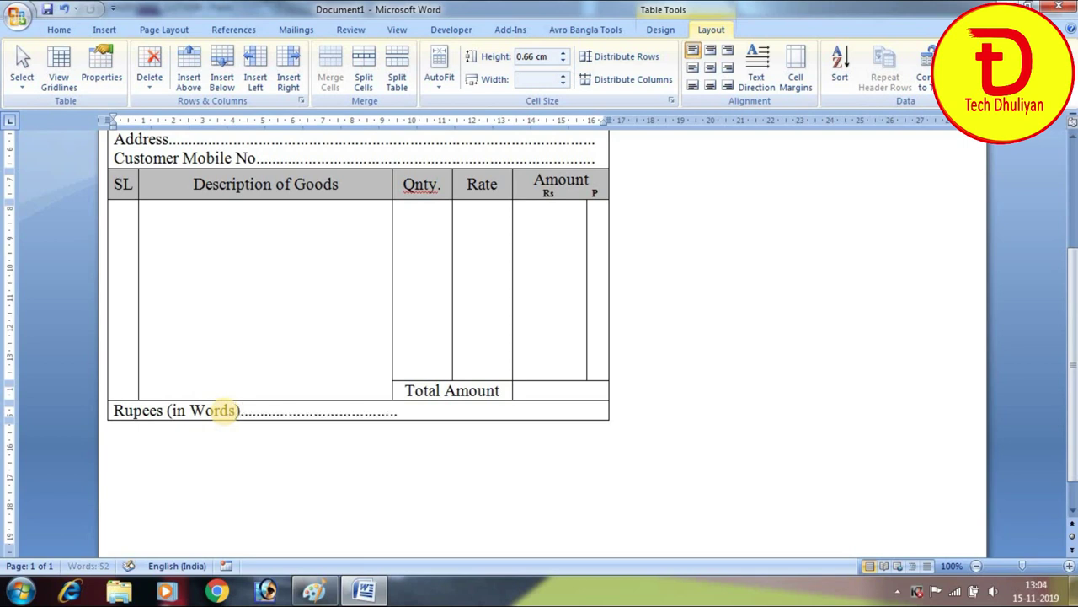
key("Return")
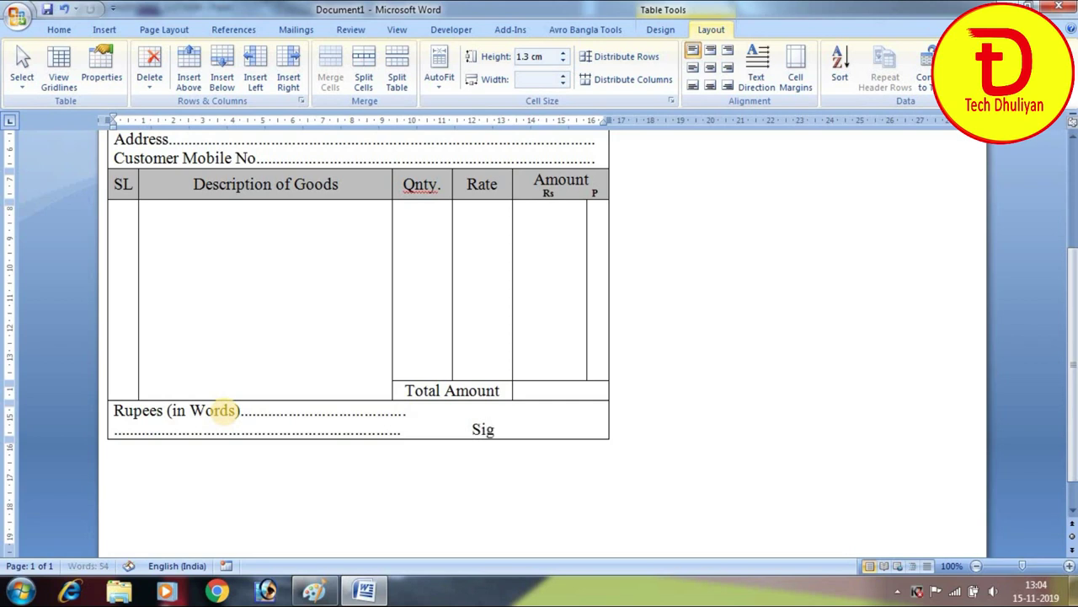
key("ctrl+z")
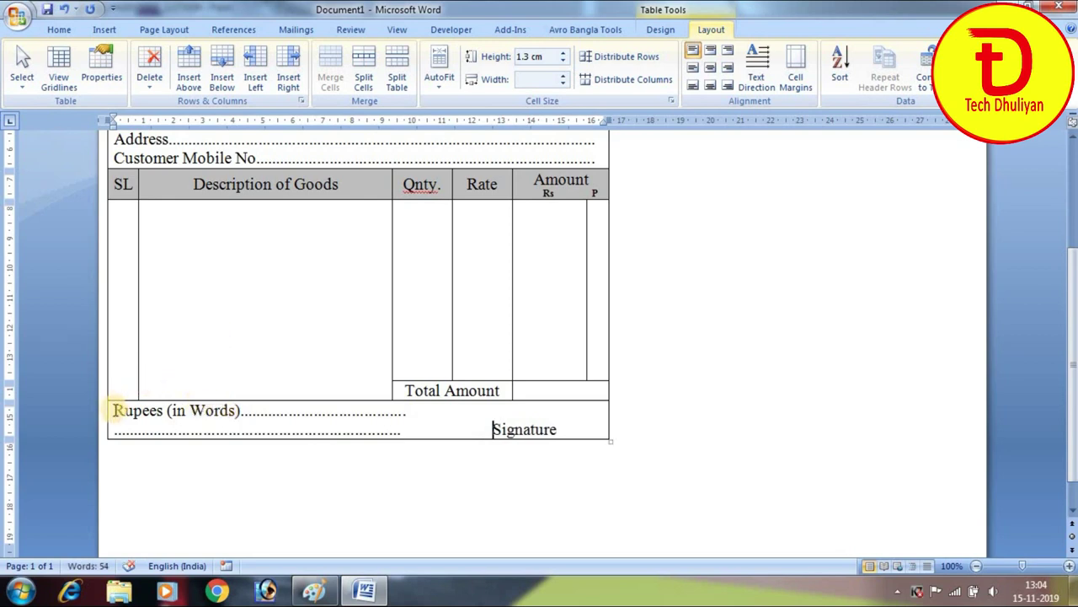
left_click(110, 405)
key("Return")
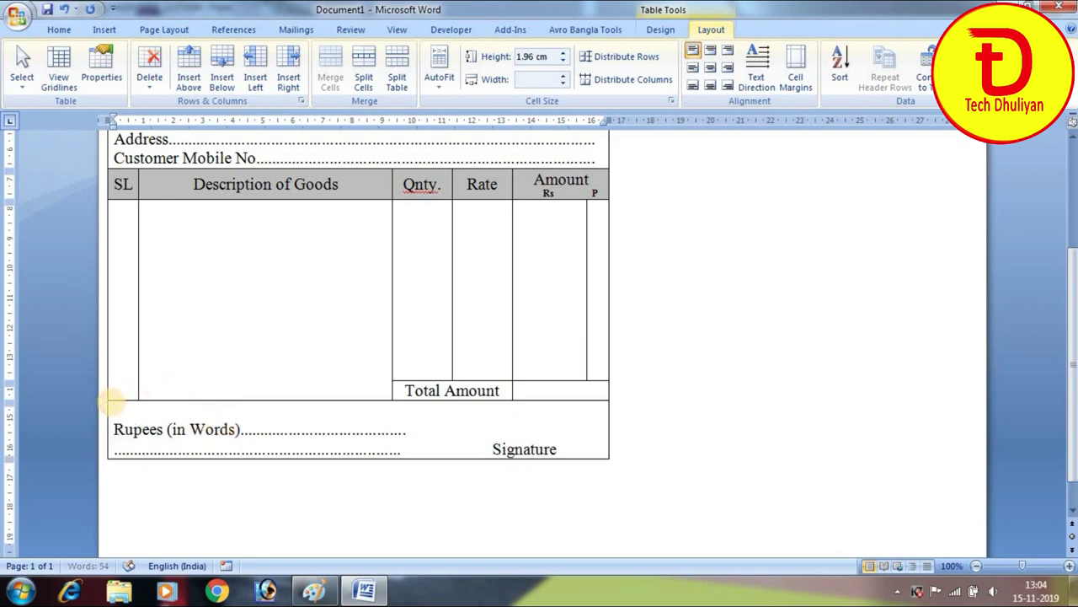
Extend the item rows down by dragging row borders, leaving the Total Amount row one line tall
scroll(657, 416, "up", 3)
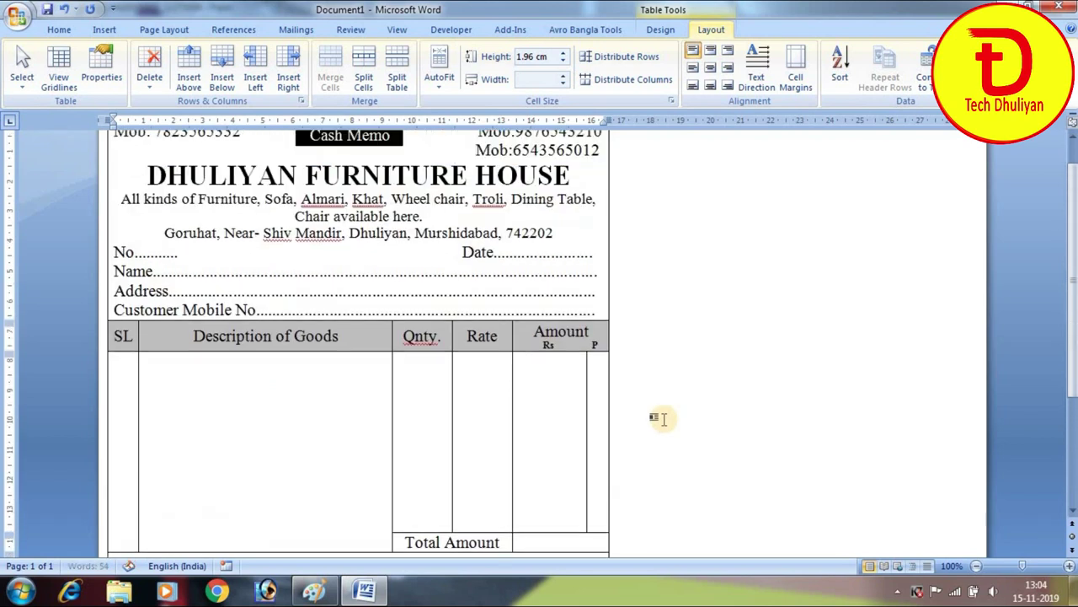
scroll(623, 447, "down", 4)
scroll(603, 470, "up", 3)
scroll(590, 471, "down", 2)
left_click_drag(341, 438, 340, 477)
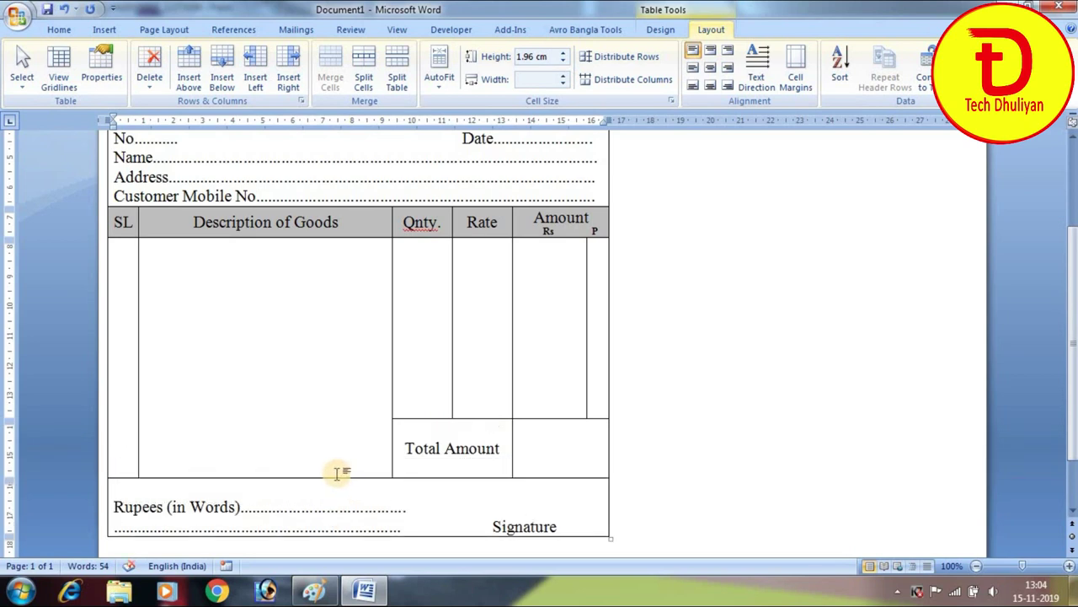
left_click_drag(417, 419, 414, 455)
left_click_drag(347, 517, 353, 478)
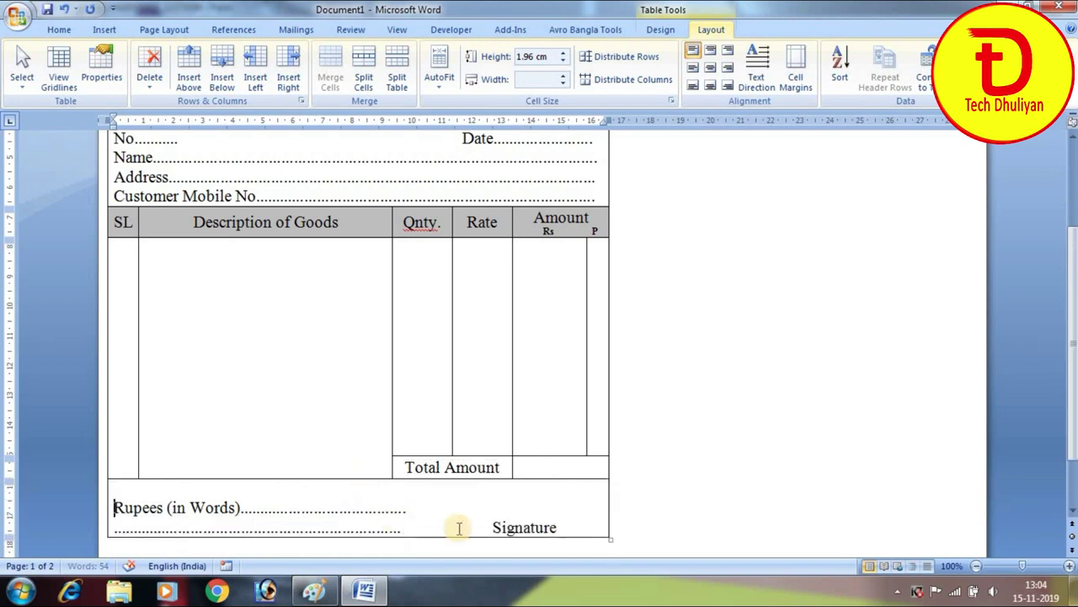
Zoom out to 80% to view the whole memo
scroll(681, 414, "up", 4)
scroll(681, 413, "down", 6)
scroll(680, 417, "up", 1)
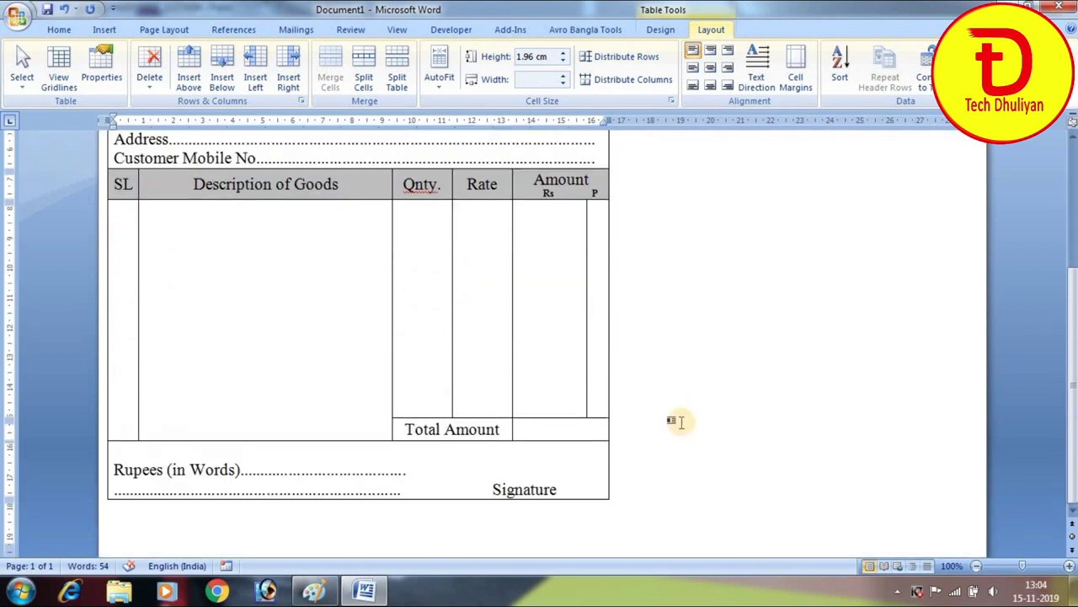
scroll(680, 417, "up", 4)
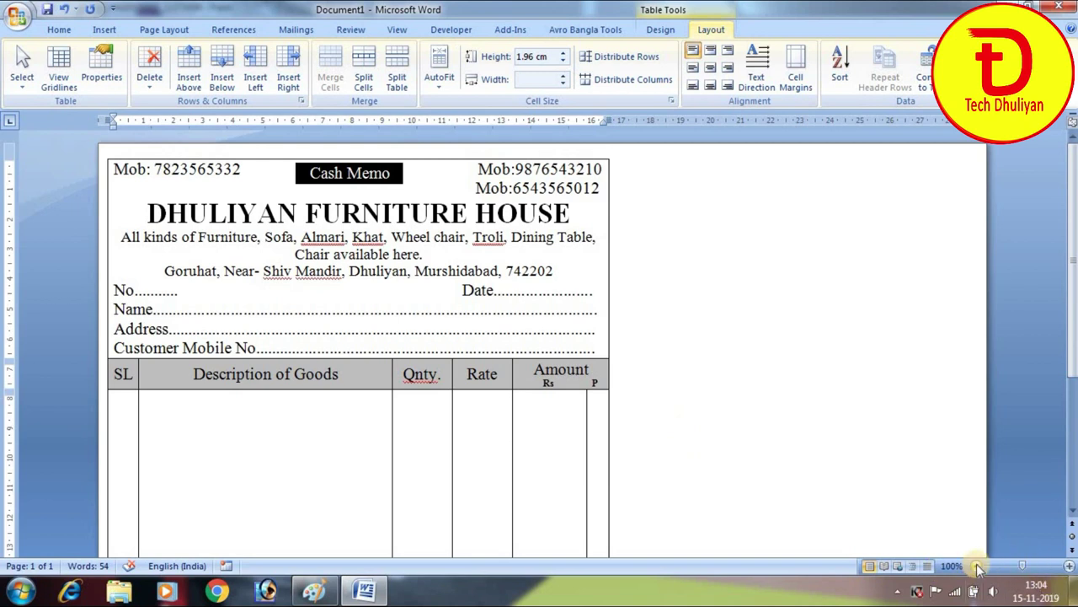
left_click(976, 566)
left_click(976, 566)
scroll(630, 467, "down", 3)
scroll(629, 468, "up", 3)
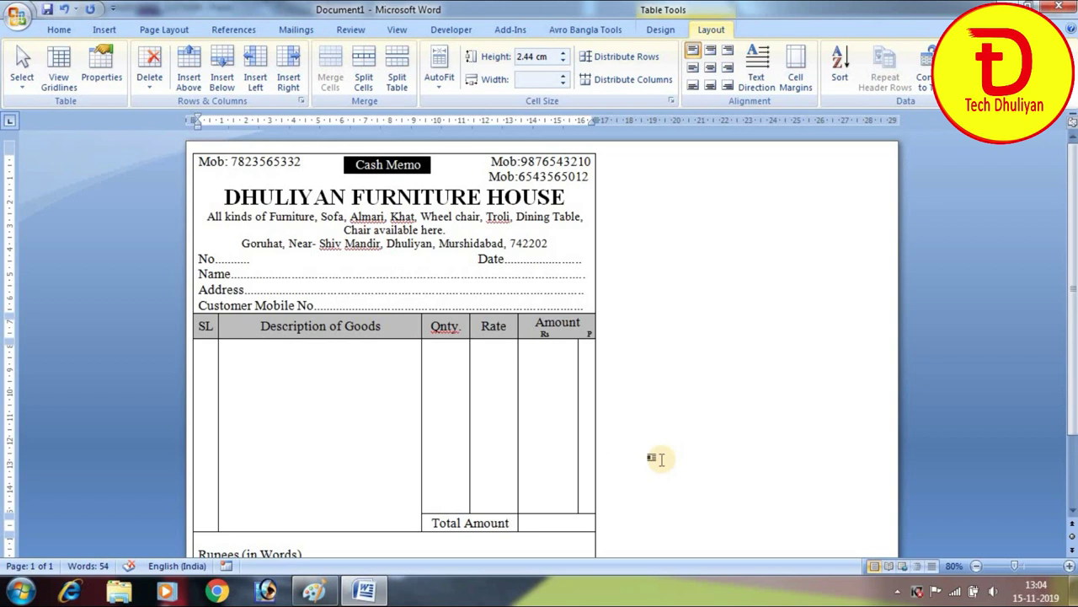